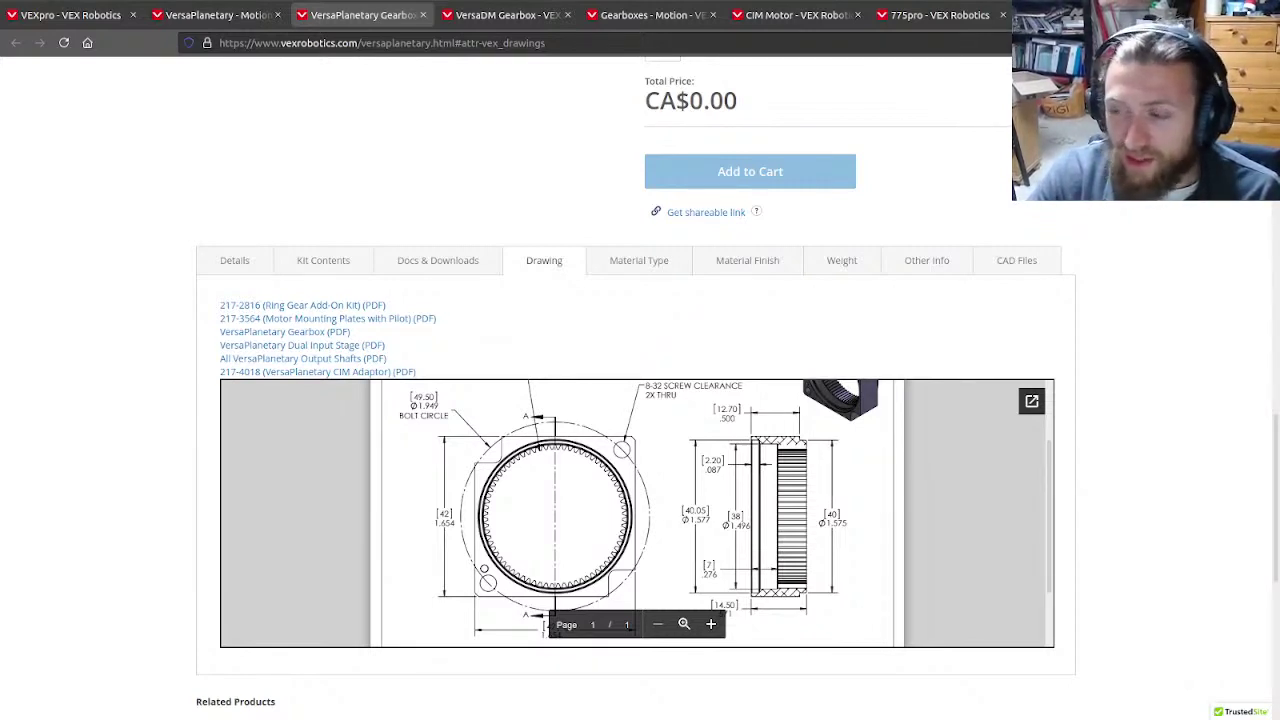
- Examine the VersaPlanetary overview page, from the exploded gearbox view through the product variants to VersaDM, Ratchet and Integrated Encoder
{"action": "left_click", "coordinate": [232, 18]}
{"action": "scroll", "coordinate": [130, 340], "scroll_direction": "up", "scroll_amount": 10}
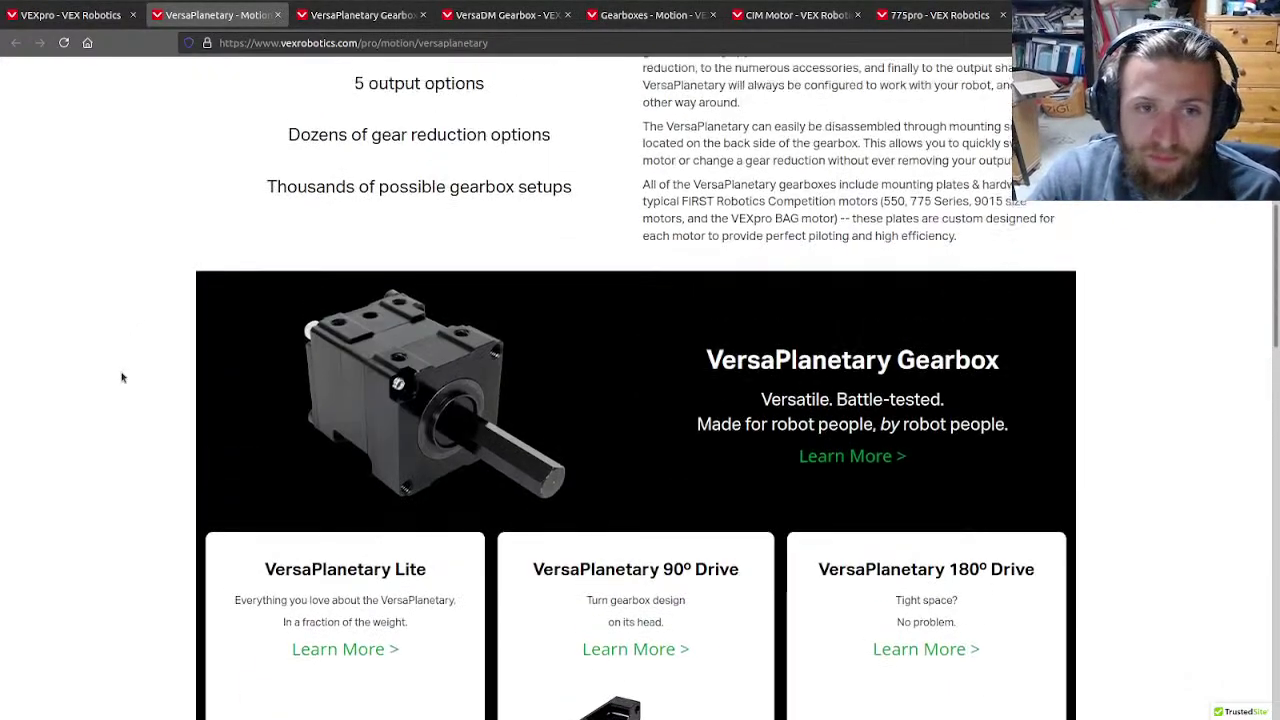
{"action": "scroll", "coordinate": [122, 377], "scroll_direction": "up", "scroll_amount": 5}
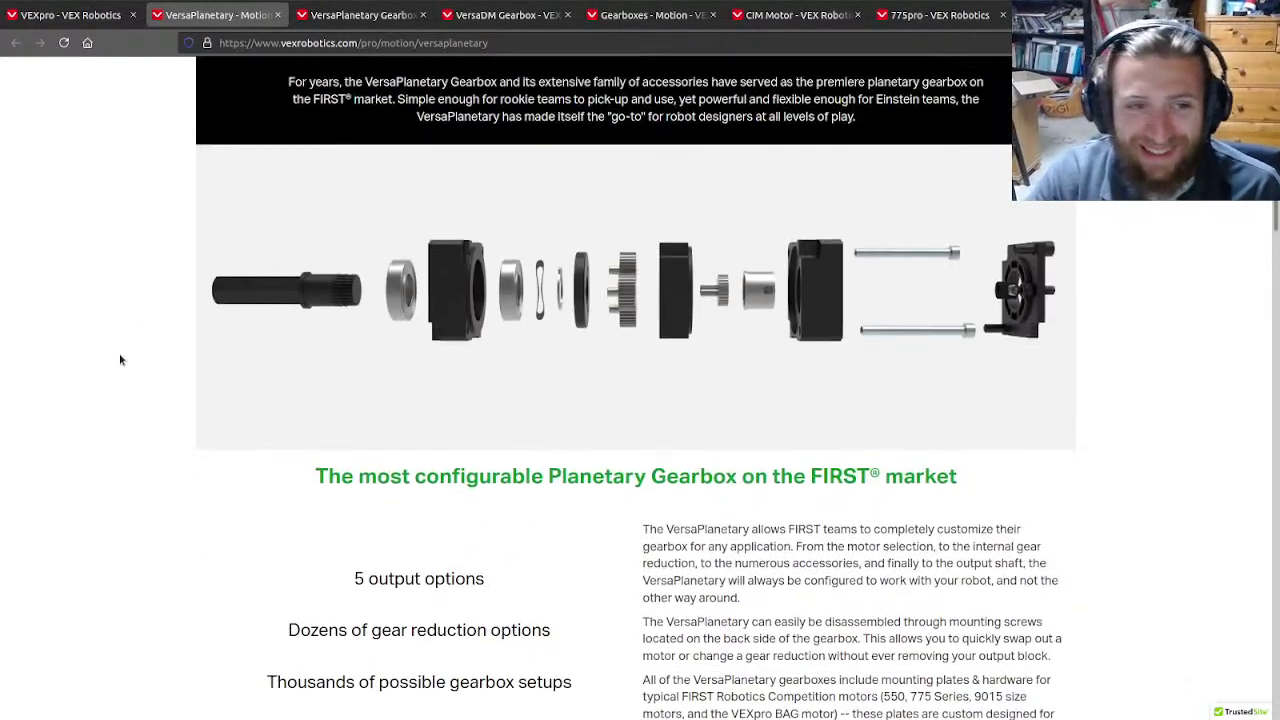
{"action": "scroll", "coordinate": [120, 365], "scroll_direction": "up", "scroll_amount": 2}
{"action": "scroll", "coordinate": [123, 370], "scroll_direction": "down", "scroll_amount": 3}
{"action": "scroll", "coordinate": [128, 384], "scroll_direction": "up", "scroll_amount": 3}
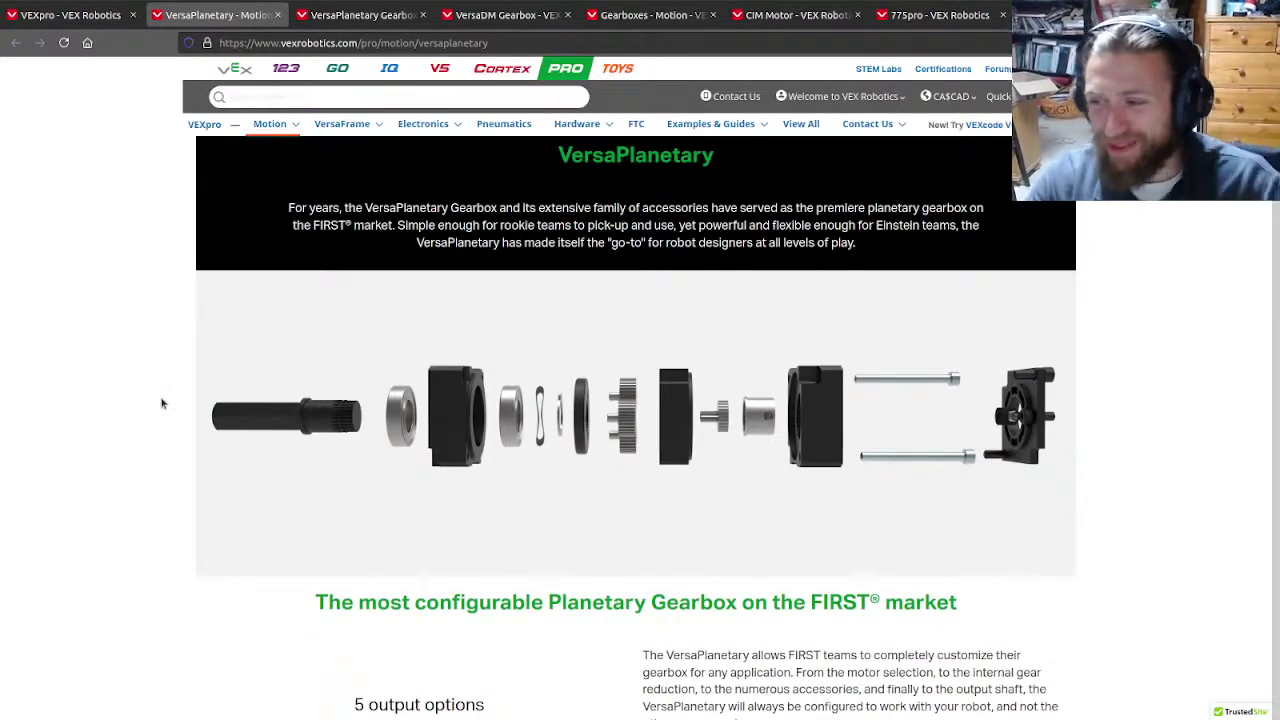
{"action": "scroll", "coordinate": [163, 410], "scroll_direction": "down", "scroll_amount": 7}
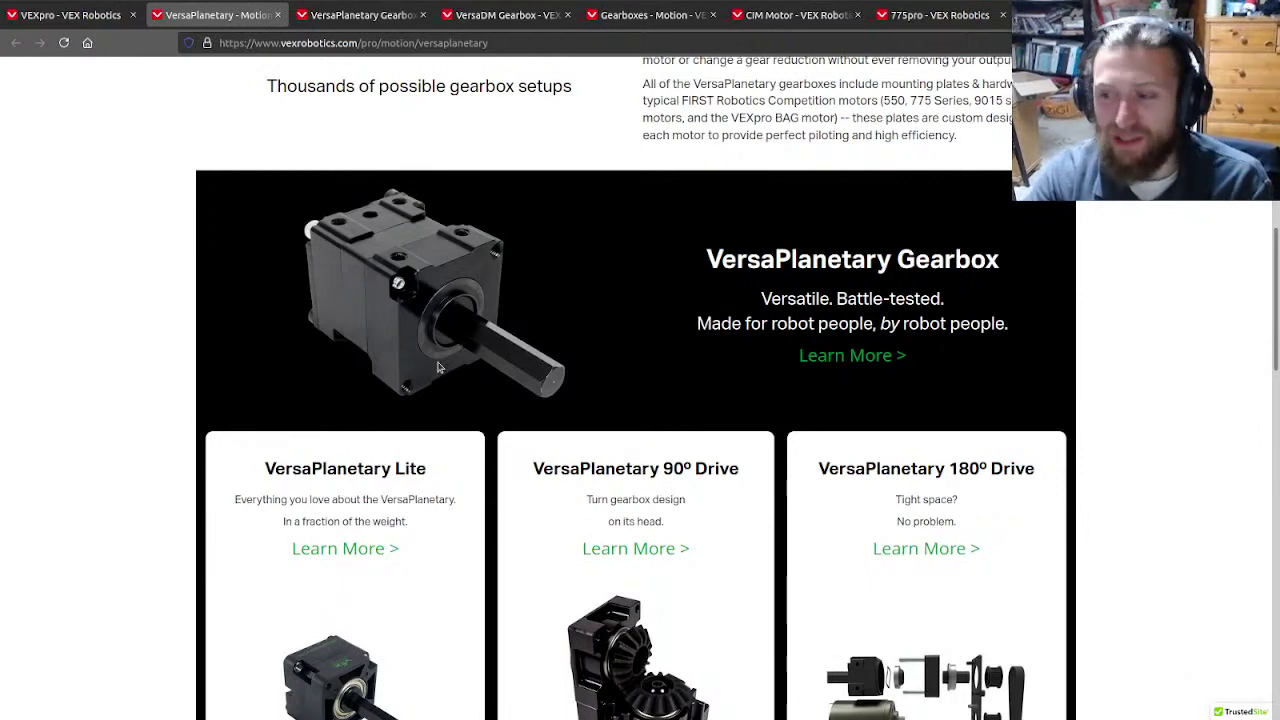
{"action": "scroll", "coordinate": [437, 368], "scroll_direction": "down", "scroll_amount": 2}
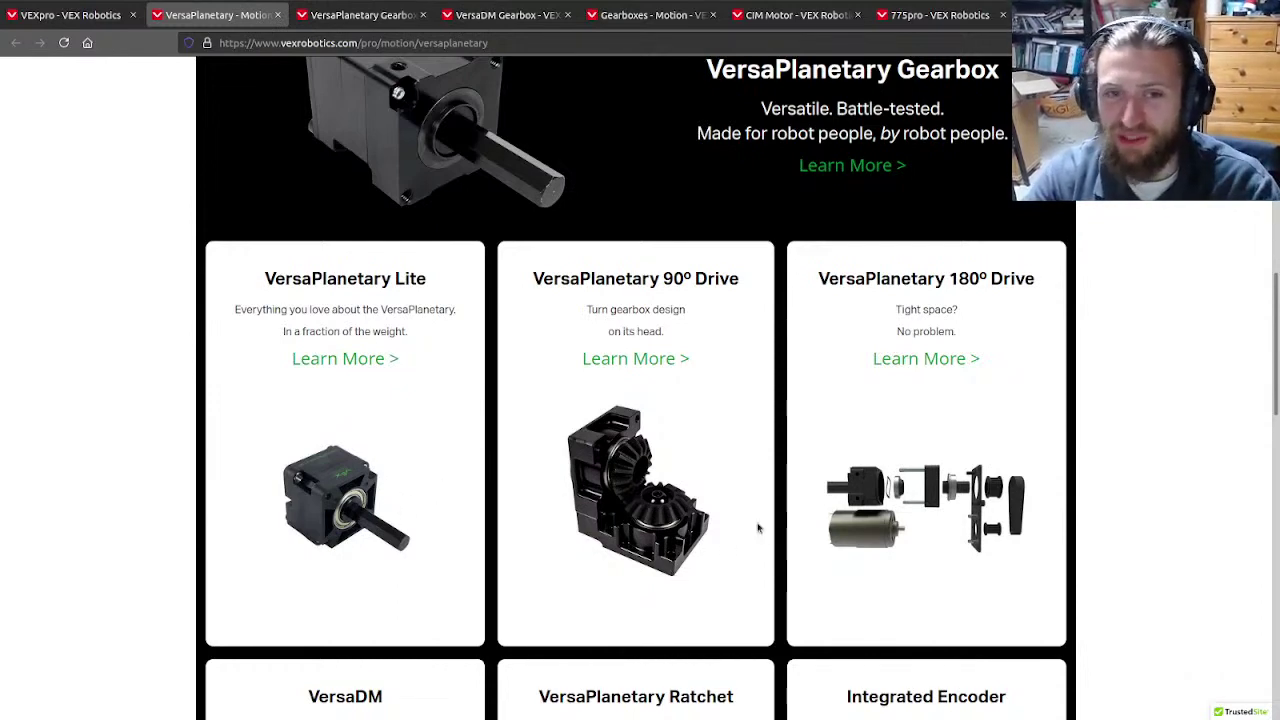
{"action": "scroll", "coordinate": [1070, 480], "scroll_direction": "down", "scroll_amount": 3}
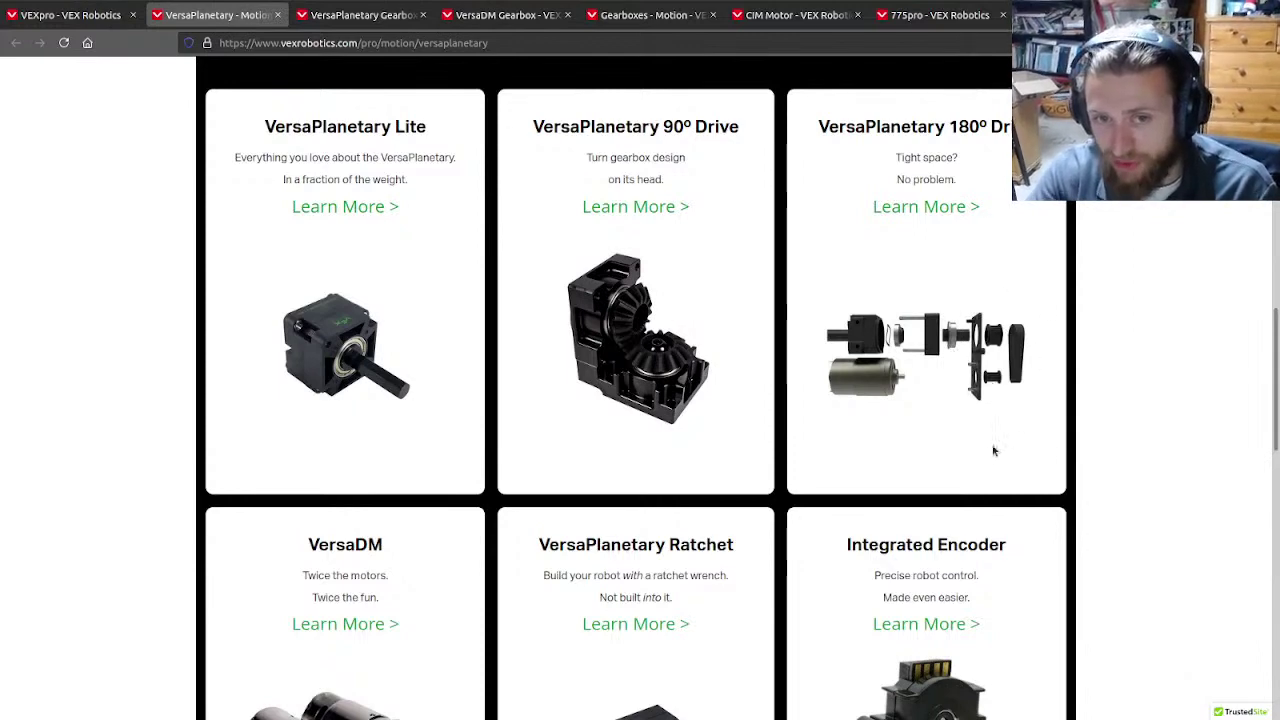
{"action": "scroll", "coordinate": [992, 450], "scroll_direction": "down", "scroll_amount": 4}
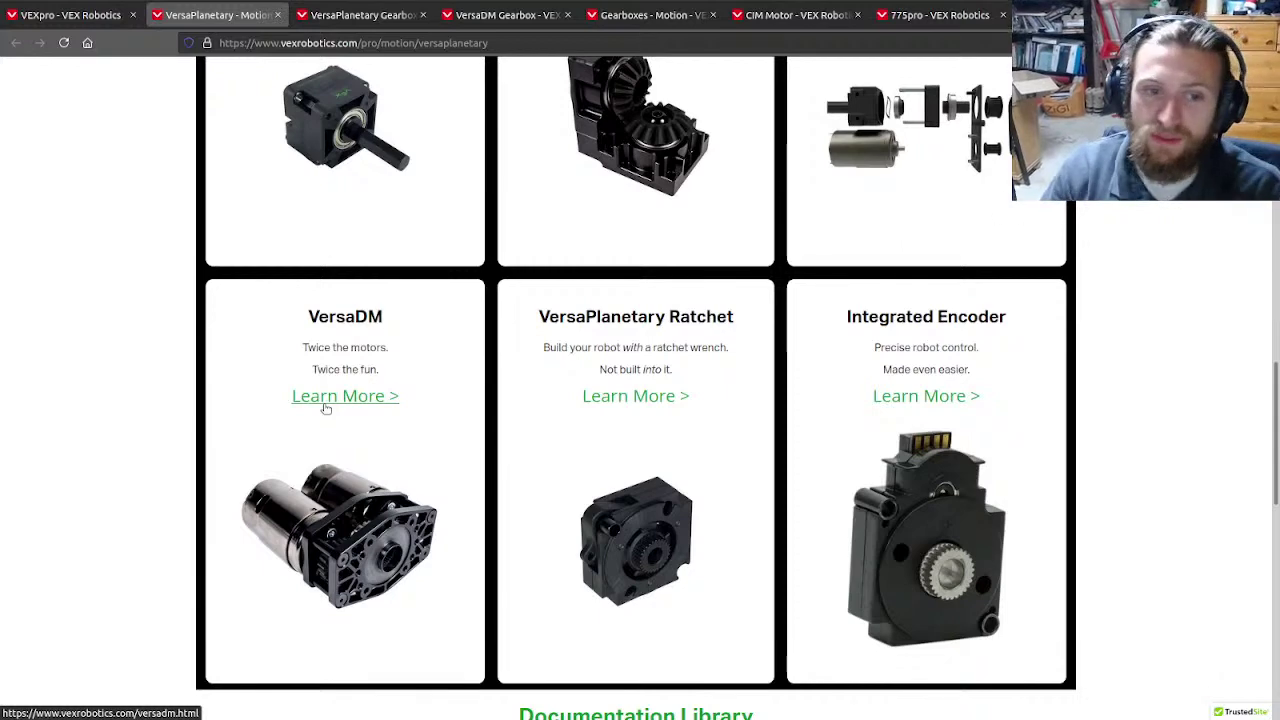
{"action": "scroll", "coordinate": [480, 380], "scroll_direction": "up", "scroll_amount": 2}
{"action": "scroll", "coordinate": [500, 455], "scroll_direction": "down", "scroll_amount": 2}
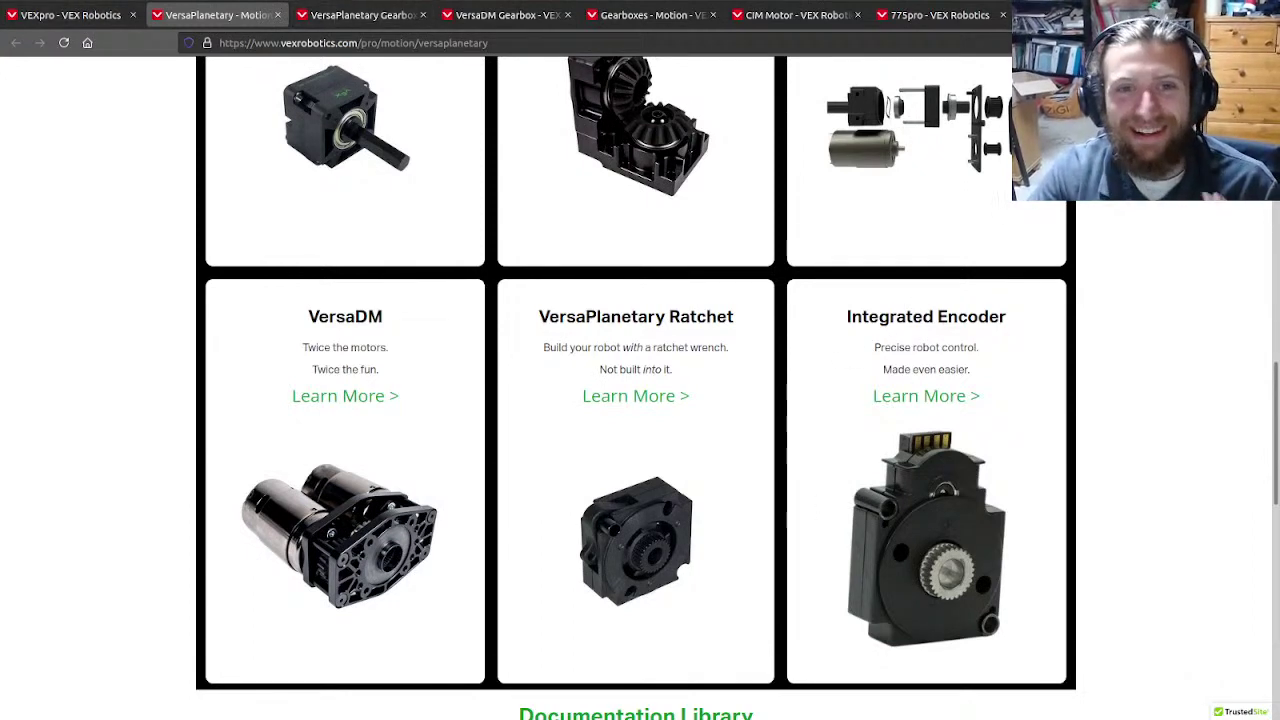
- Examine the product photo and feature description on the VersaPlanetary Gearbox page
{"action": "left_click", "coordinate": [384, 5]}
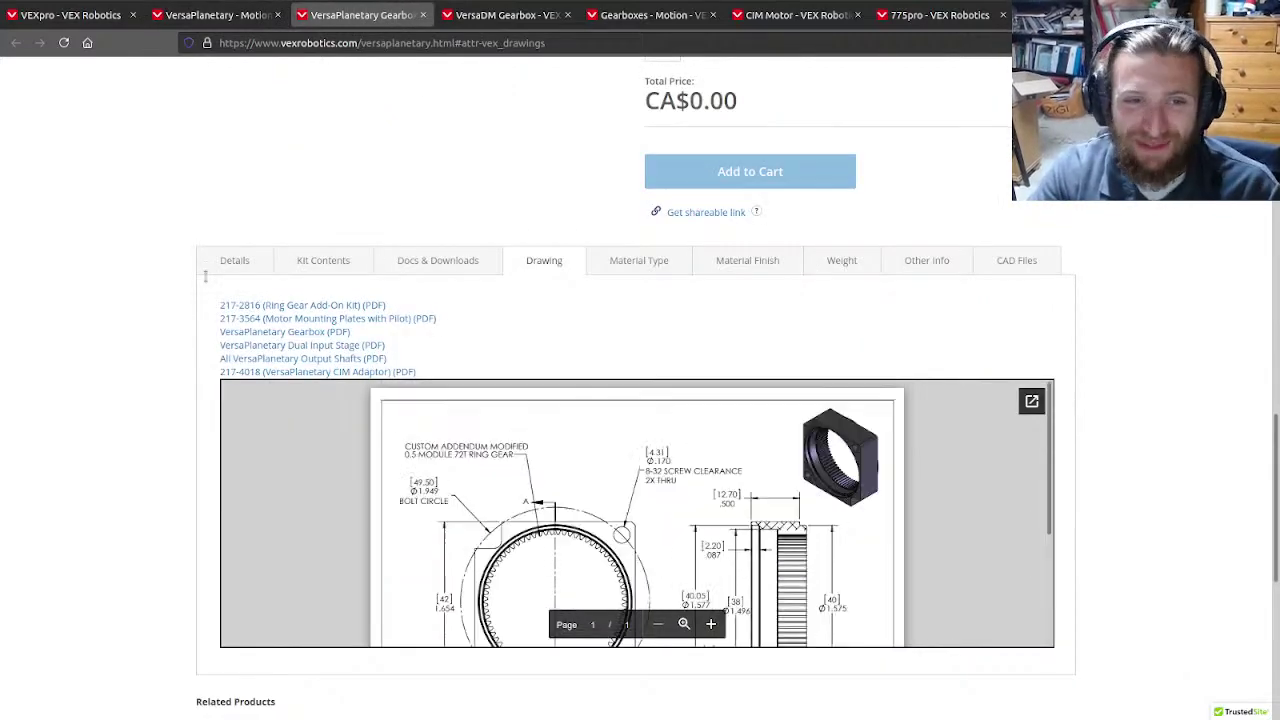
{"action": "scroll", "coordinate": [206, 266], "scroll_direction": "up", "scroll_amount": 3}
{"action": "scroll", "coordinate": [206, 266], "scroll_direction": "up", "scroll_amount": 10}
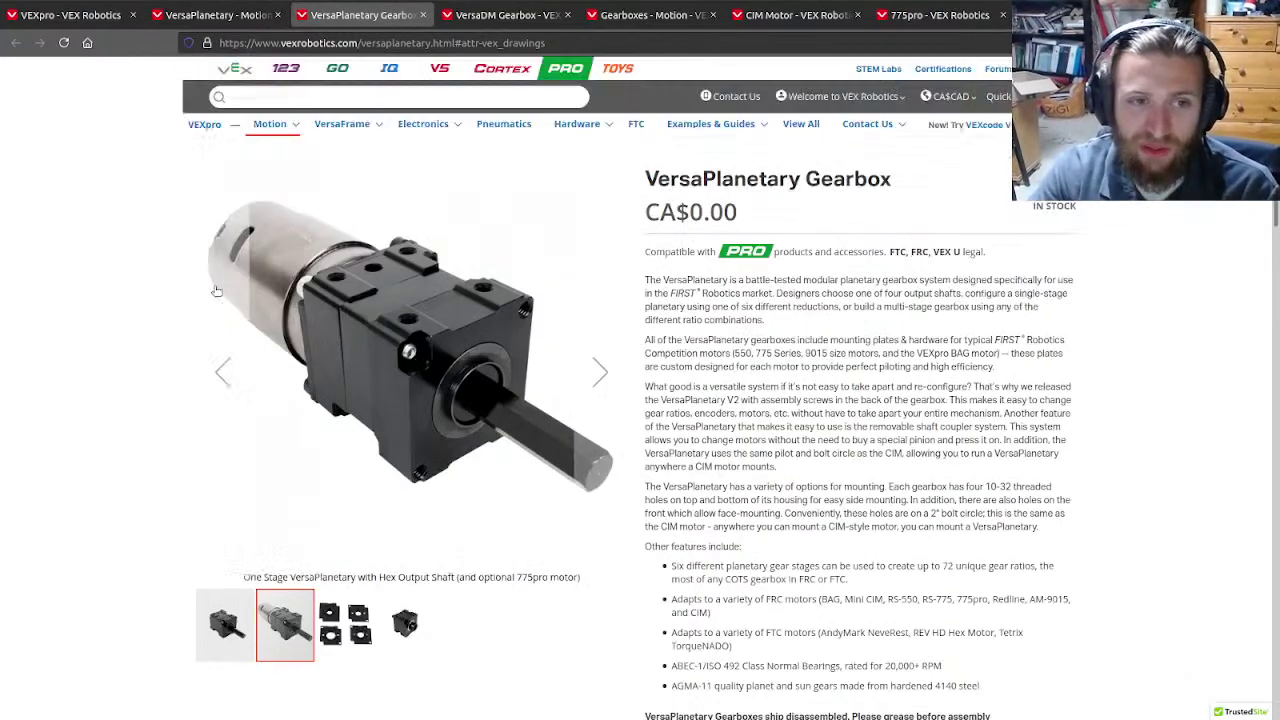
{"action": "scroll", "coordinate": [216, 298], "scroll_direction": "down", "scroll_amount": 1}
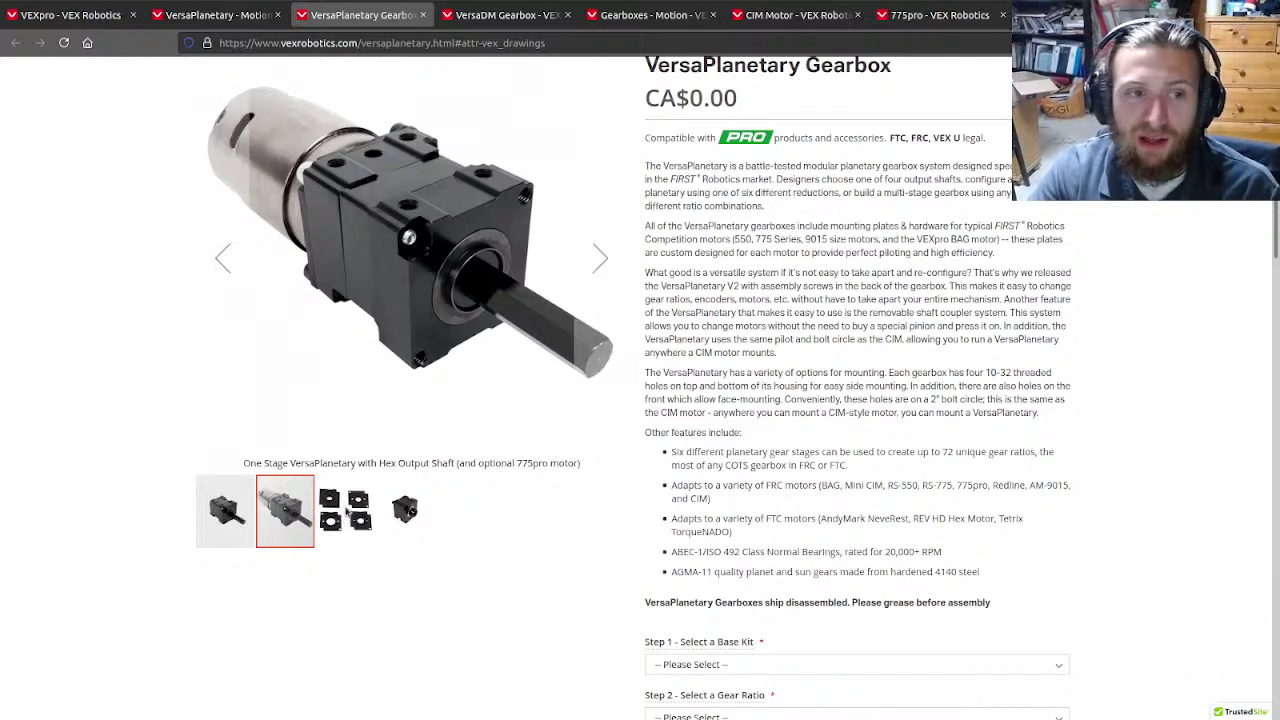
{"action": "scroll", "coordinate": [418, 540], "scroll_direction": "up", "scroll_amount": 1}
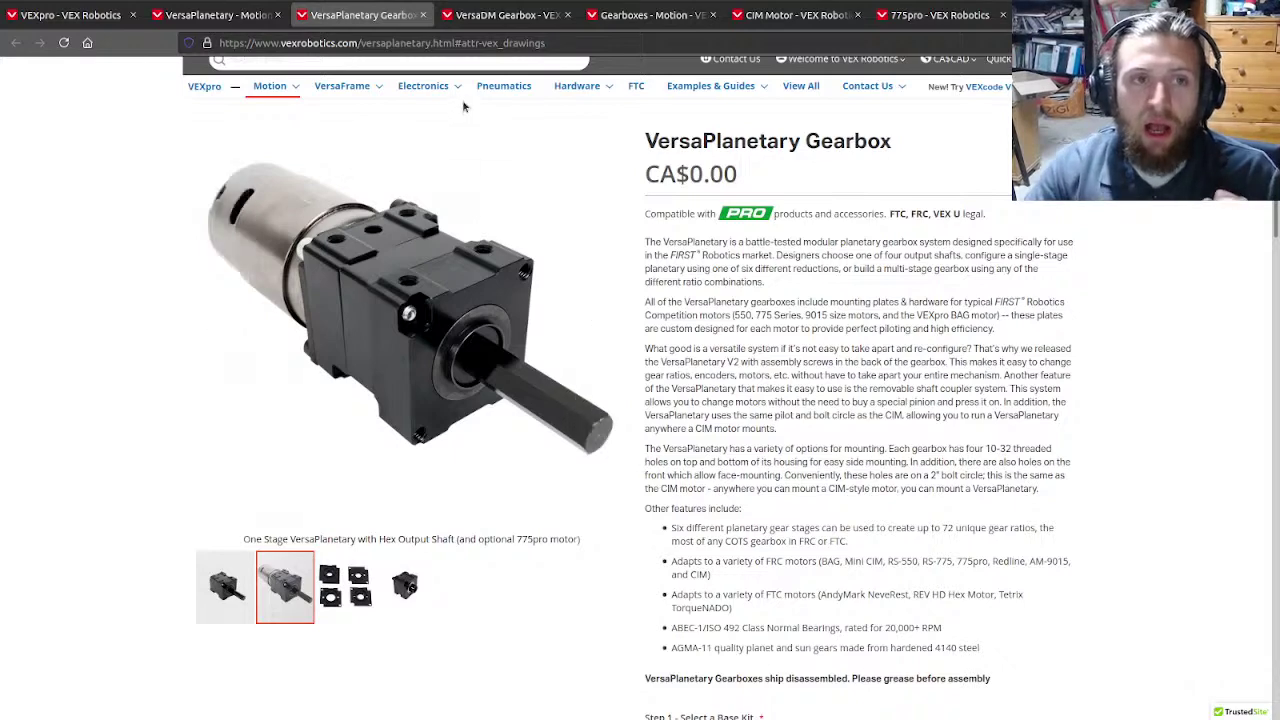
{"action": "scroll", "coordinate": [495, 545], "scroll_direction": "down", "scroll_amount": 3}
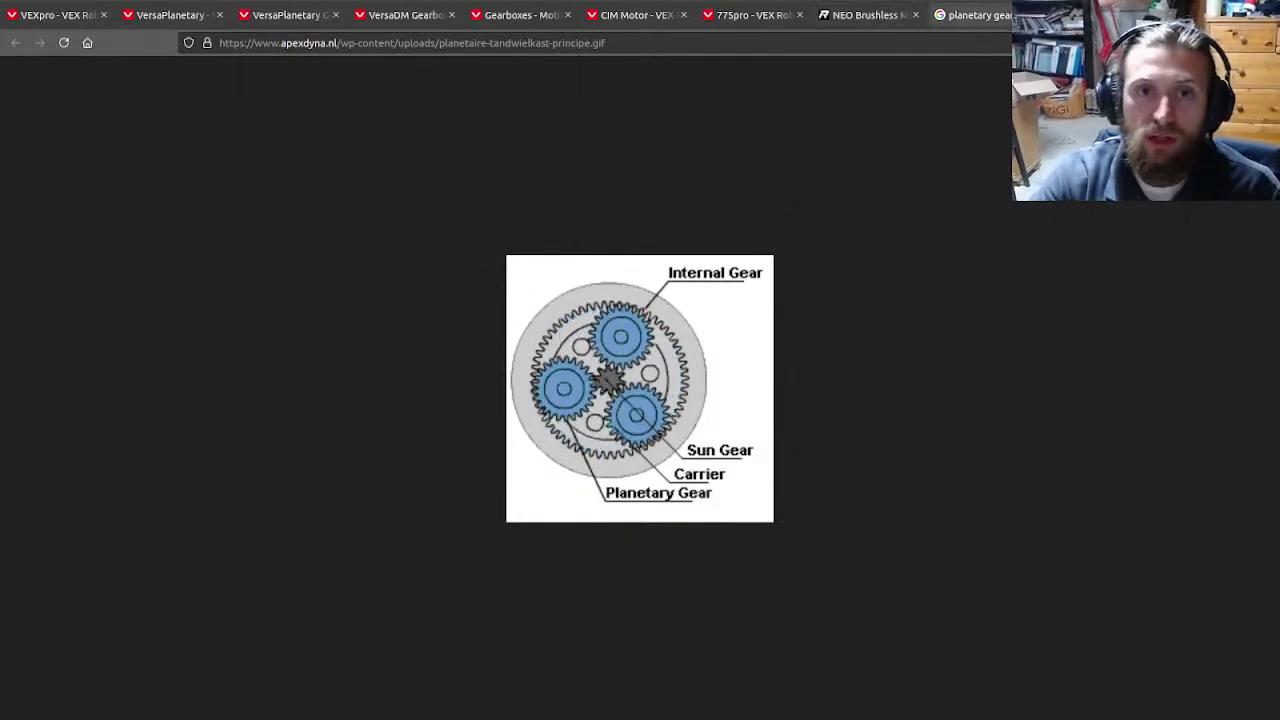
- Browse the VEXpro gearbox catalogue and open the WCP SS Gearbox product page in a new tab
{"action": "left_click", "coordinate": [514, 18]}
{"action": "scroll", "coordinate": [1046, 294], "scroll_direction": "down", "scroll_amount": 2}
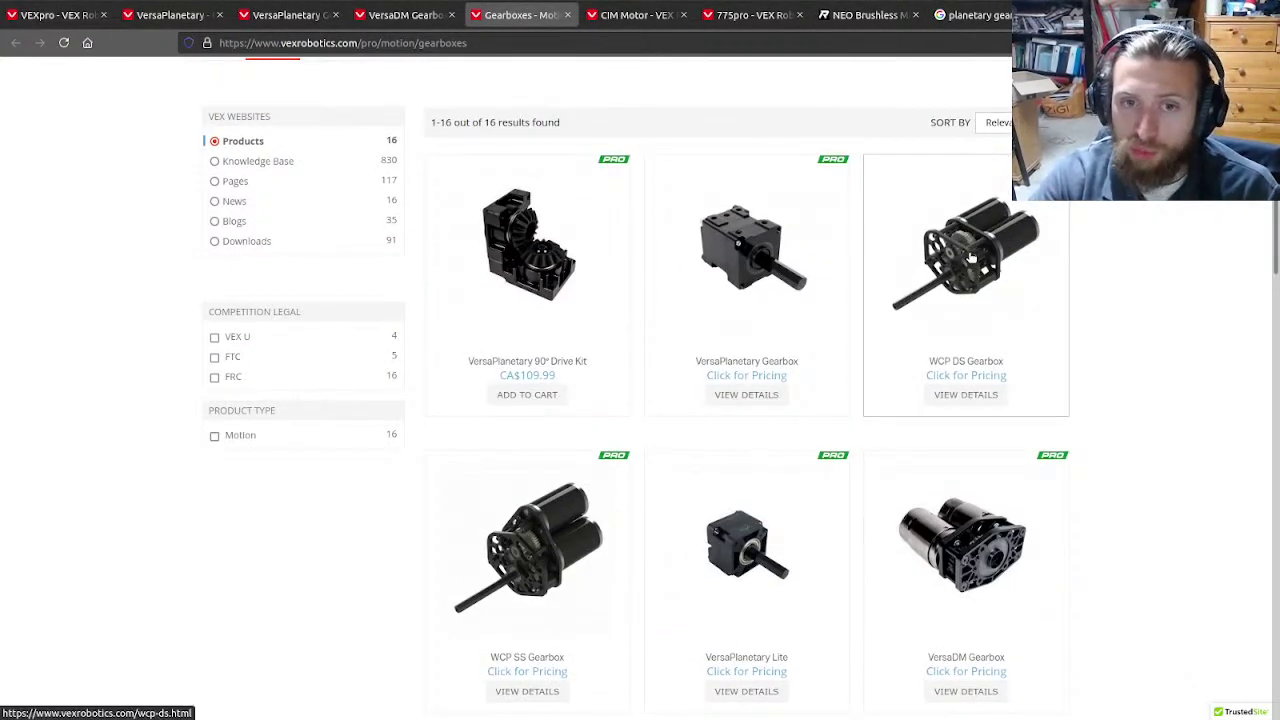
{"action": "scroll", "coordinate": [503, 451], "scroll_direction": "down", "scroll_amount": 2}
{"action": "scroll", "coordinate": [680, 388], "scroll_direction": "down", "scroll_amount": 2}
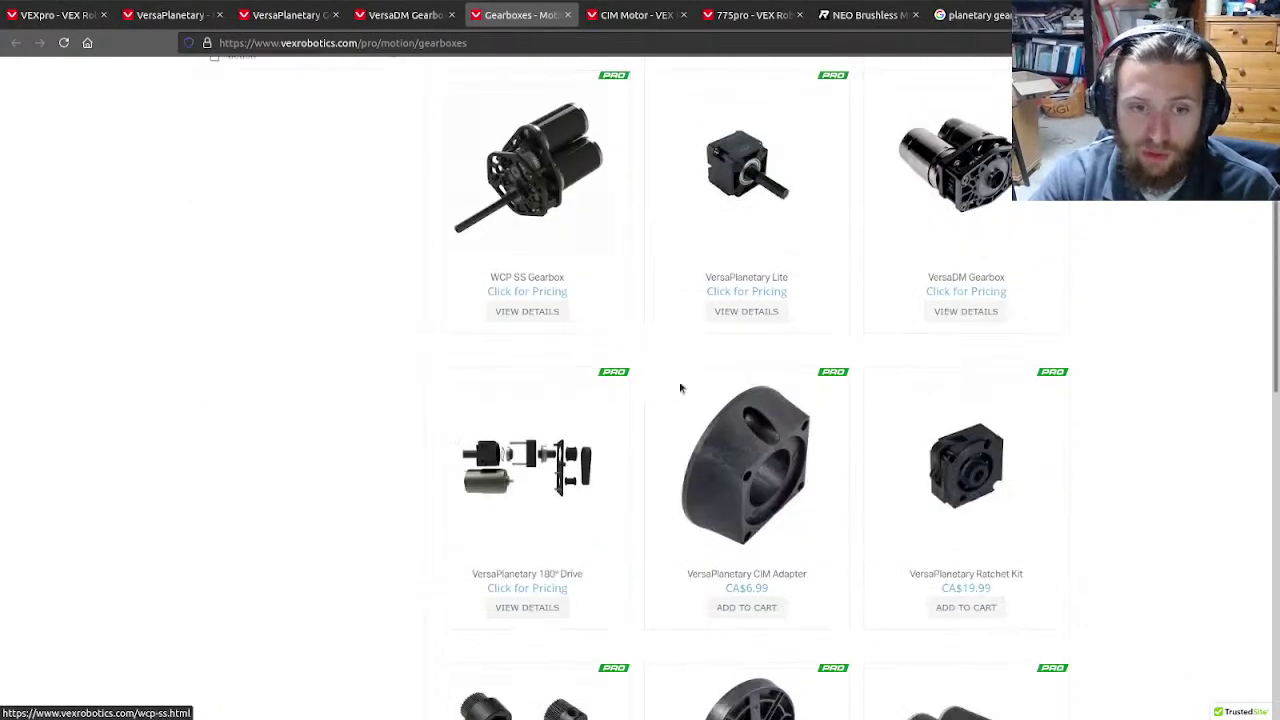
{"action": "scroll", "coordinate": [680, 388], "scroll_direction": "up", "scroll_amount": 2}
{"action": "left_click", "coordinate": [616, 306], "text": "ctrl+shift"}
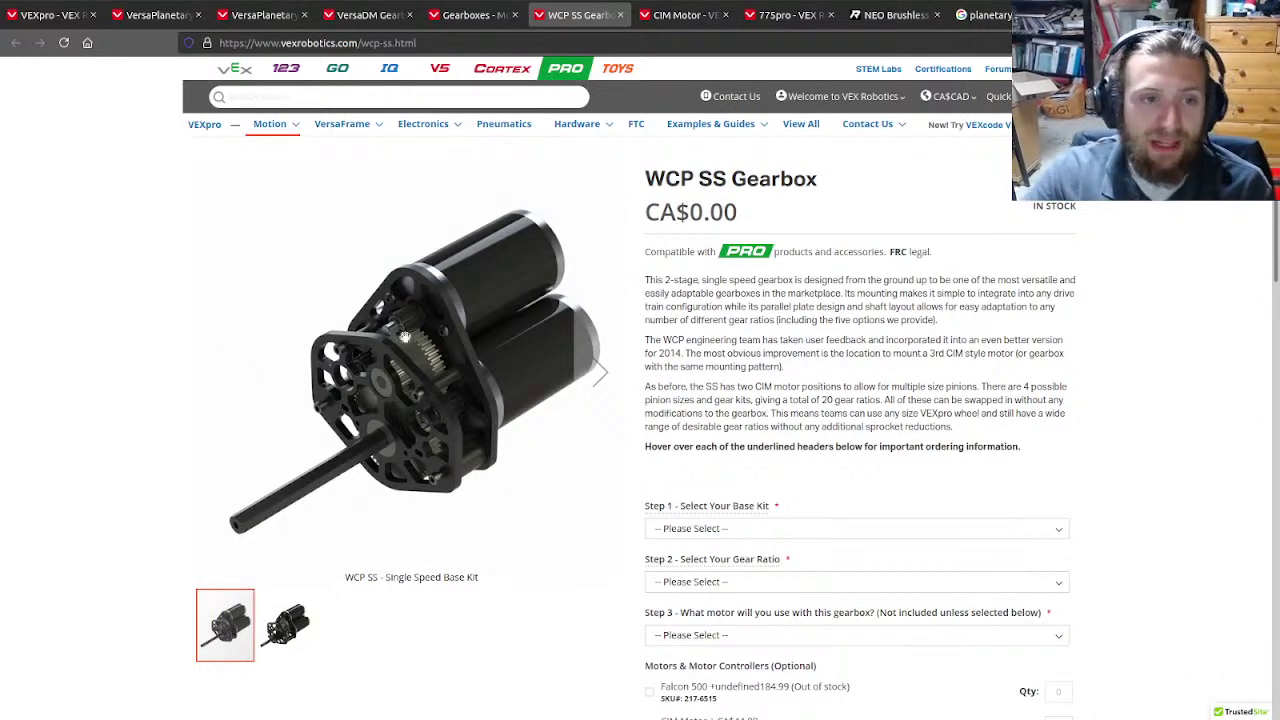
- Check the gear ratio options offered for the WCP SS Gearbox
{"action": "left_click", "coordinate": [843, 586]}
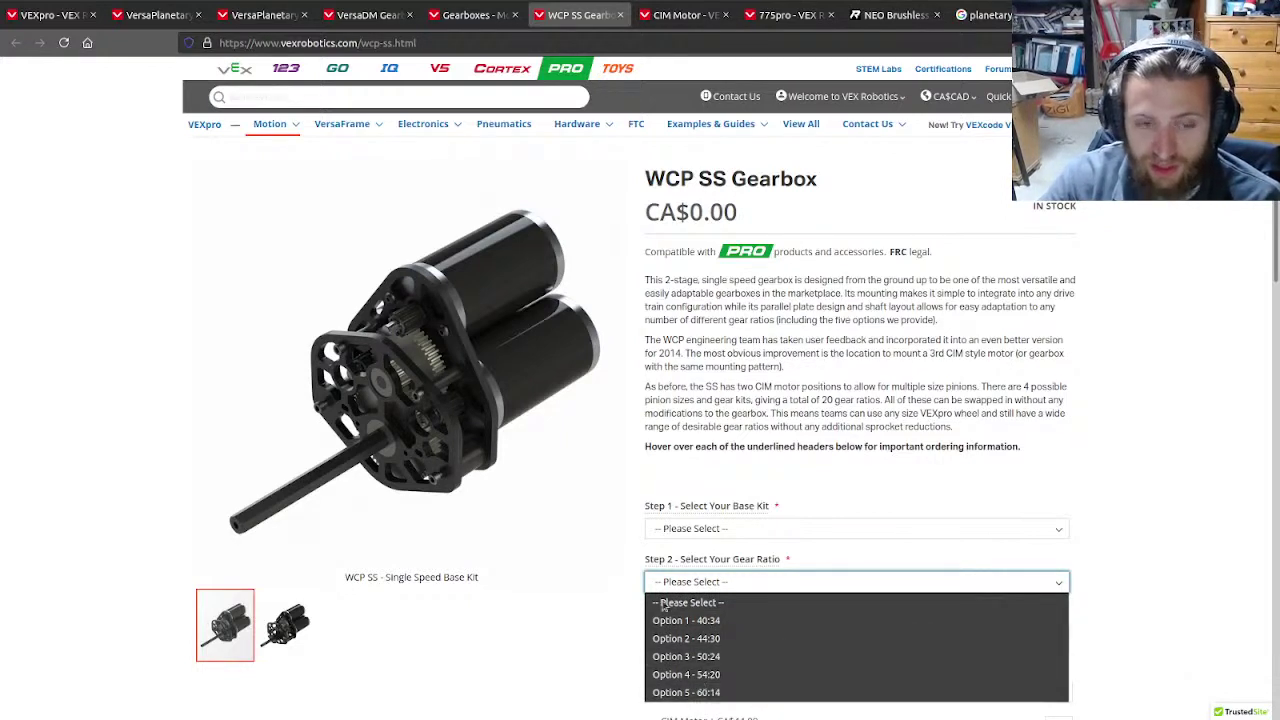
{"action": "left_click", "coordinate": [606, 577]}
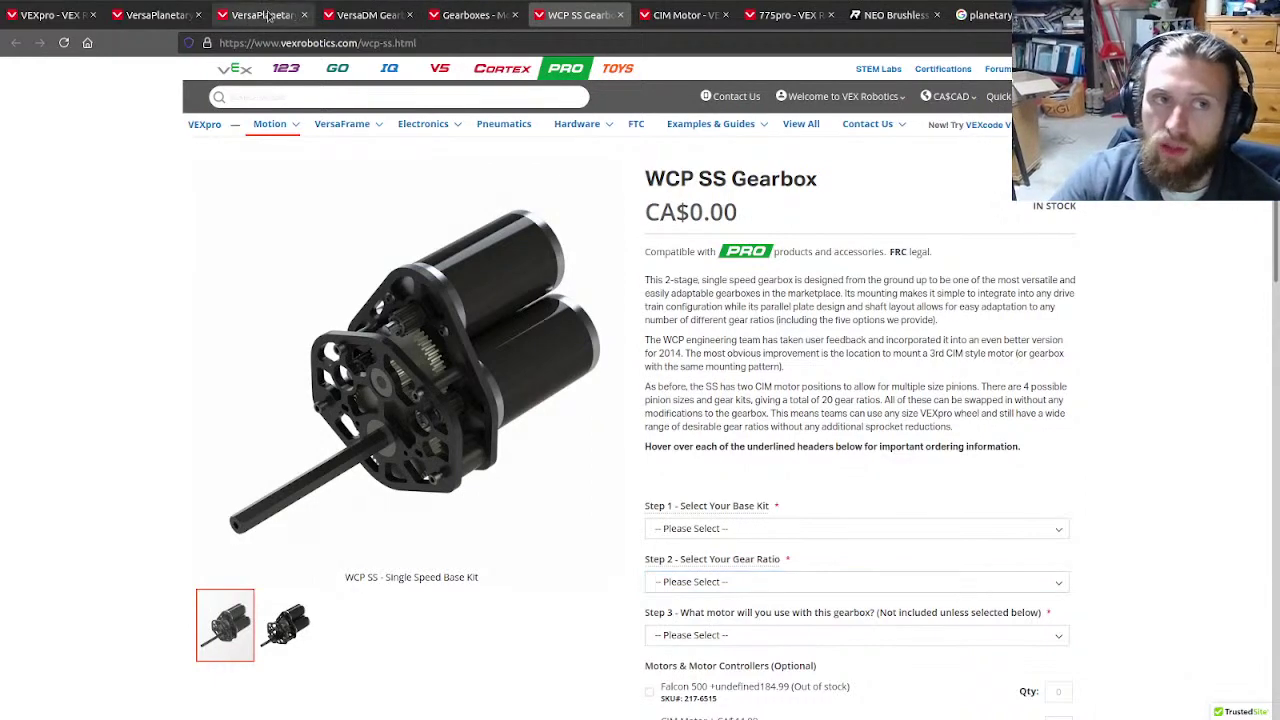
{"action": "left_click", "coordinate": [265, 15]}
{"action": "left_click", "coordinate": [565, 15]}
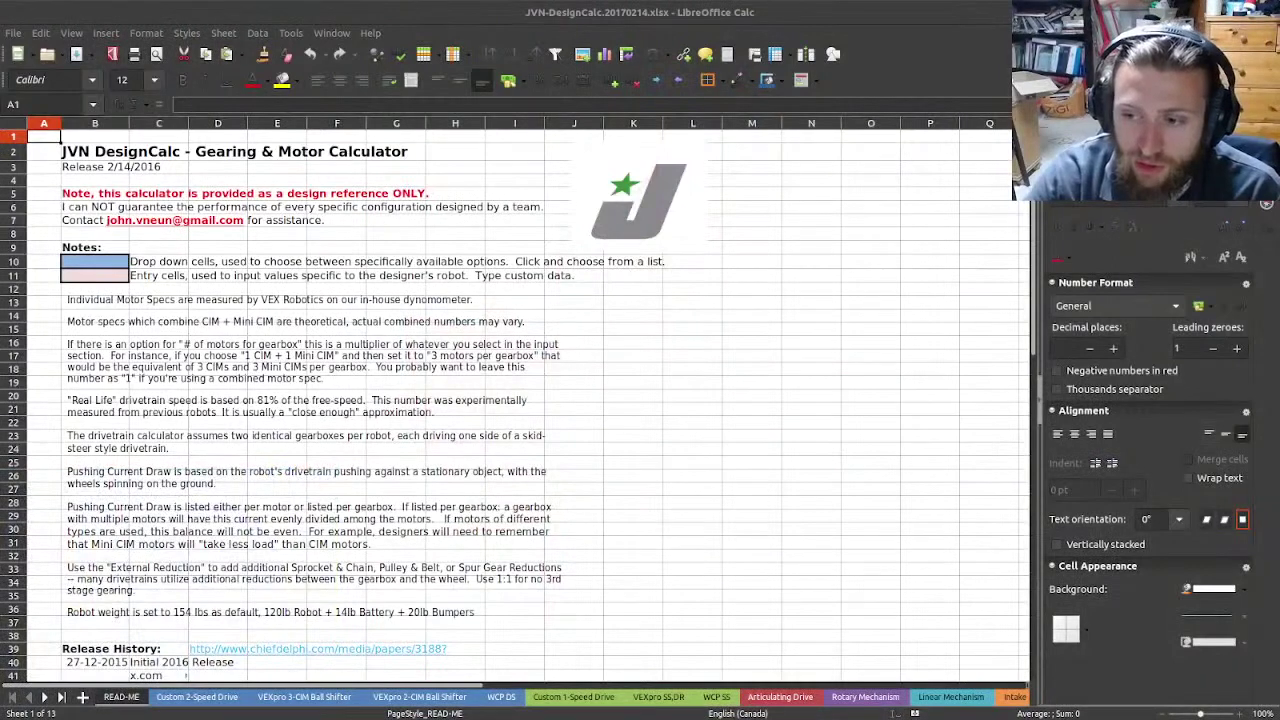
{"action": "left_click", "coordinate": [714, 303]}
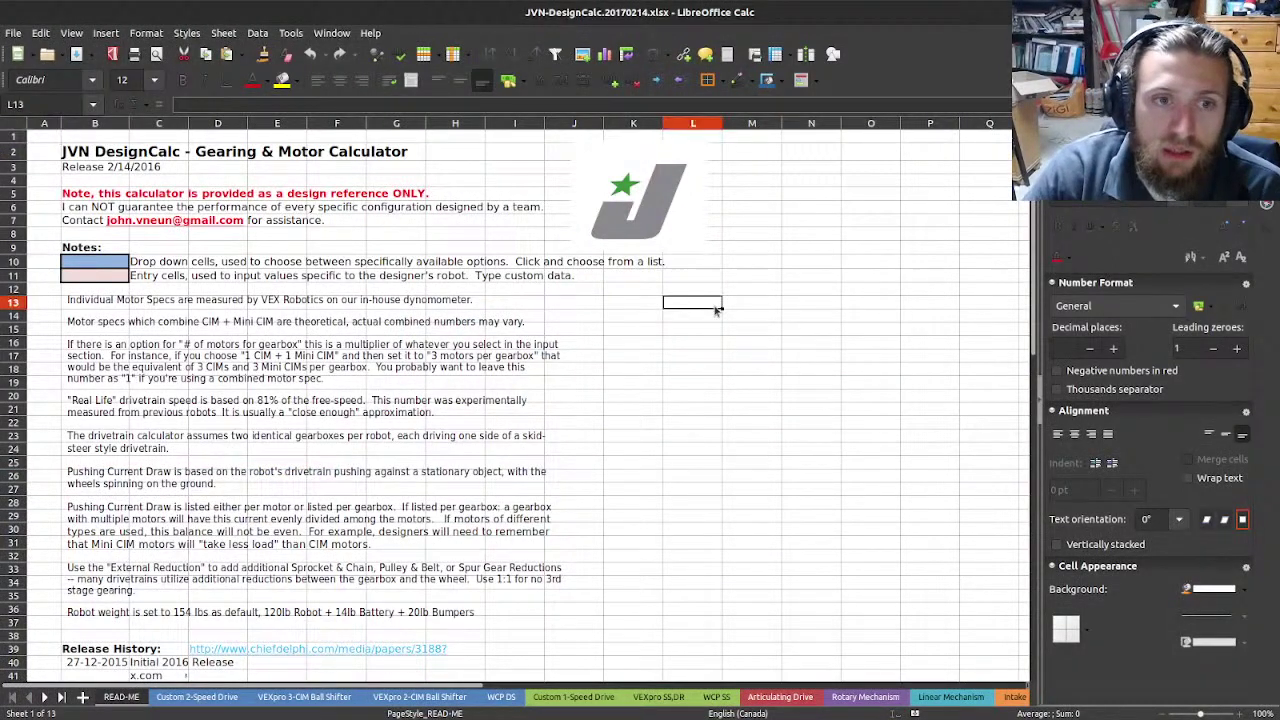
{"action": "left_click", "coordinate": [910, 407]}
{"action": "left_click", "coordinate": [778, 291]}
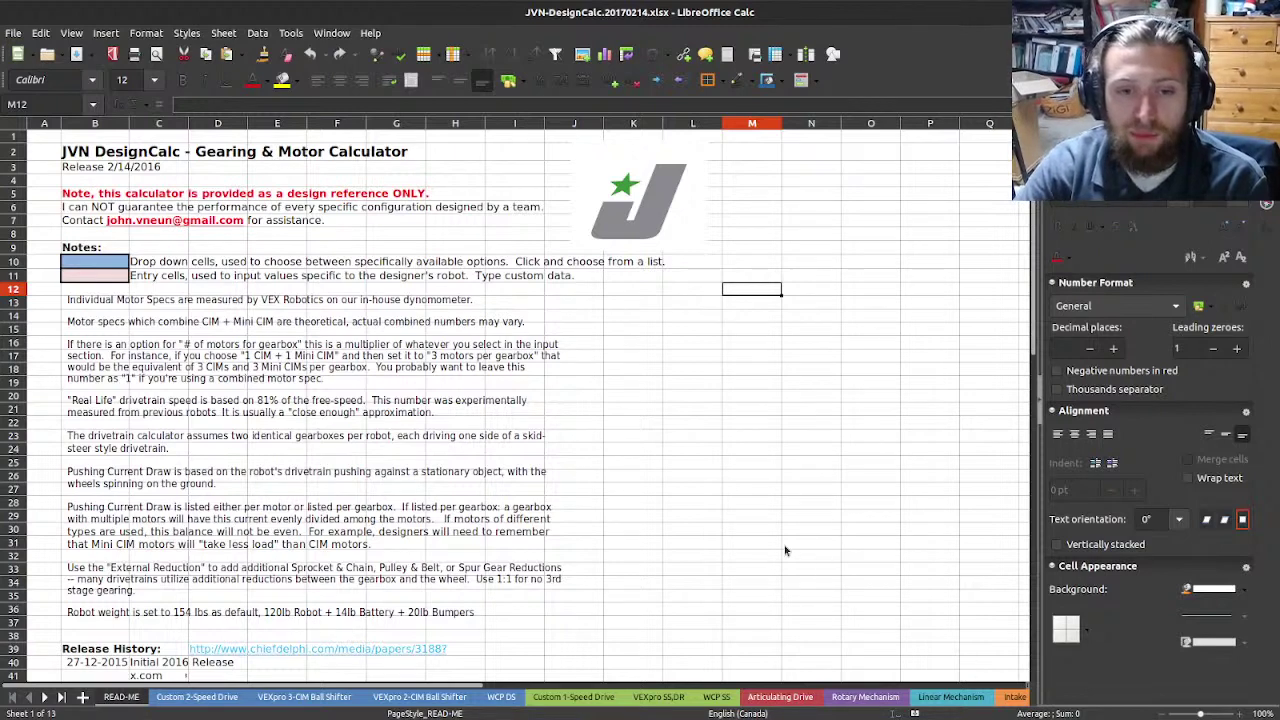
- View the Custom 2-Speed Drive and Articulating Drive calculators in the JVN-DesignCalc workbook in LibreOffice Calc
{"action": "left_click", "coordinate": [197, 697]}
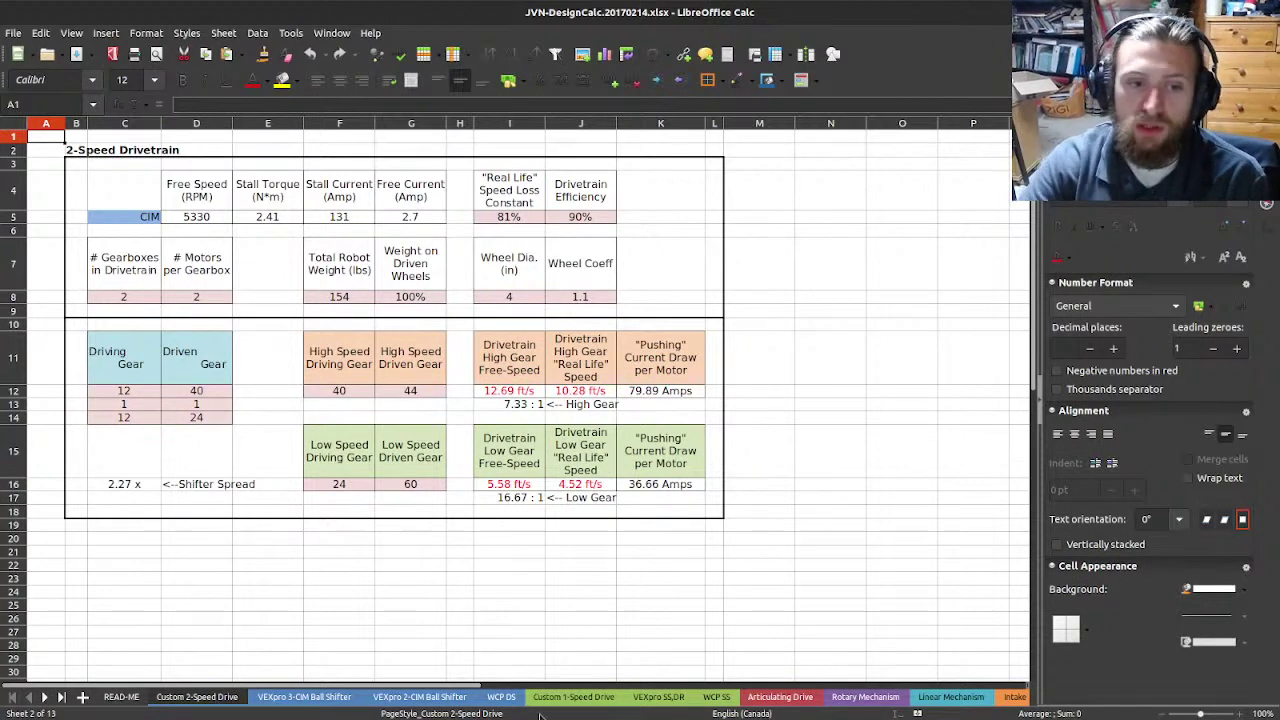
{"action": "left_click", "coordinate": [798, 698]}
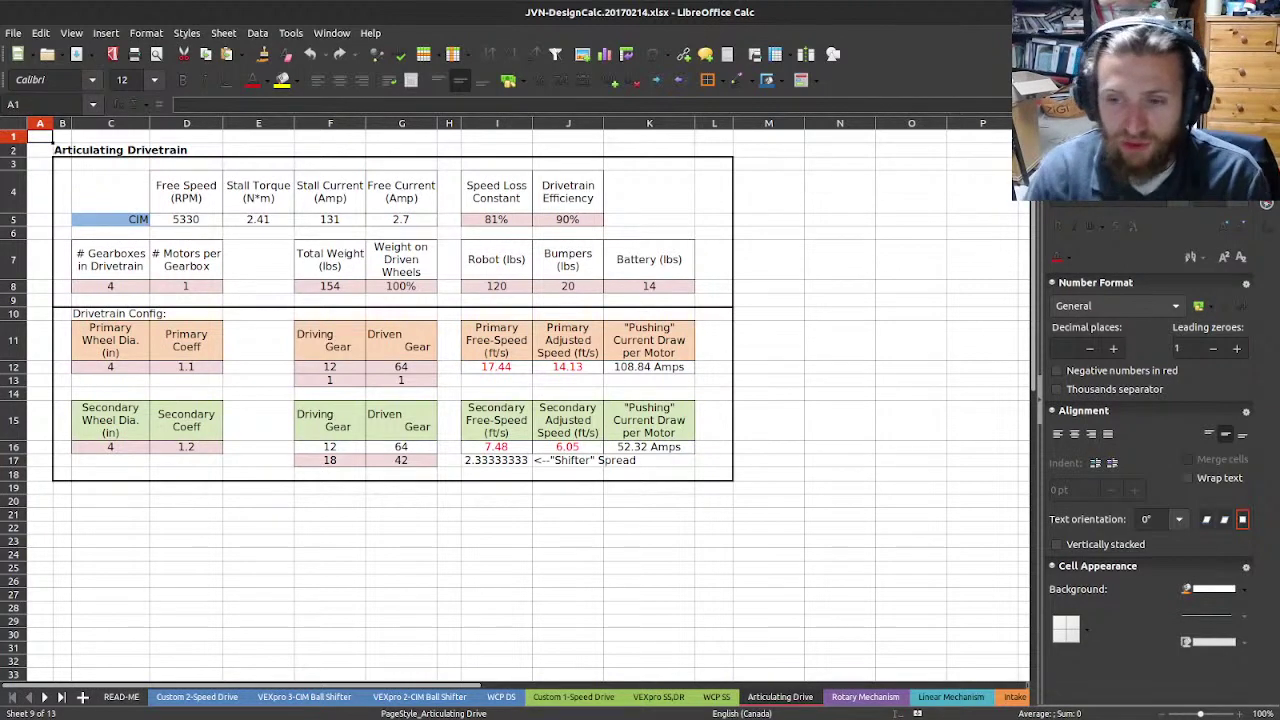
{"action": "scroll", "coordinate": [874, 692], "scroll_direction": "right", "scroll_amount": 6}
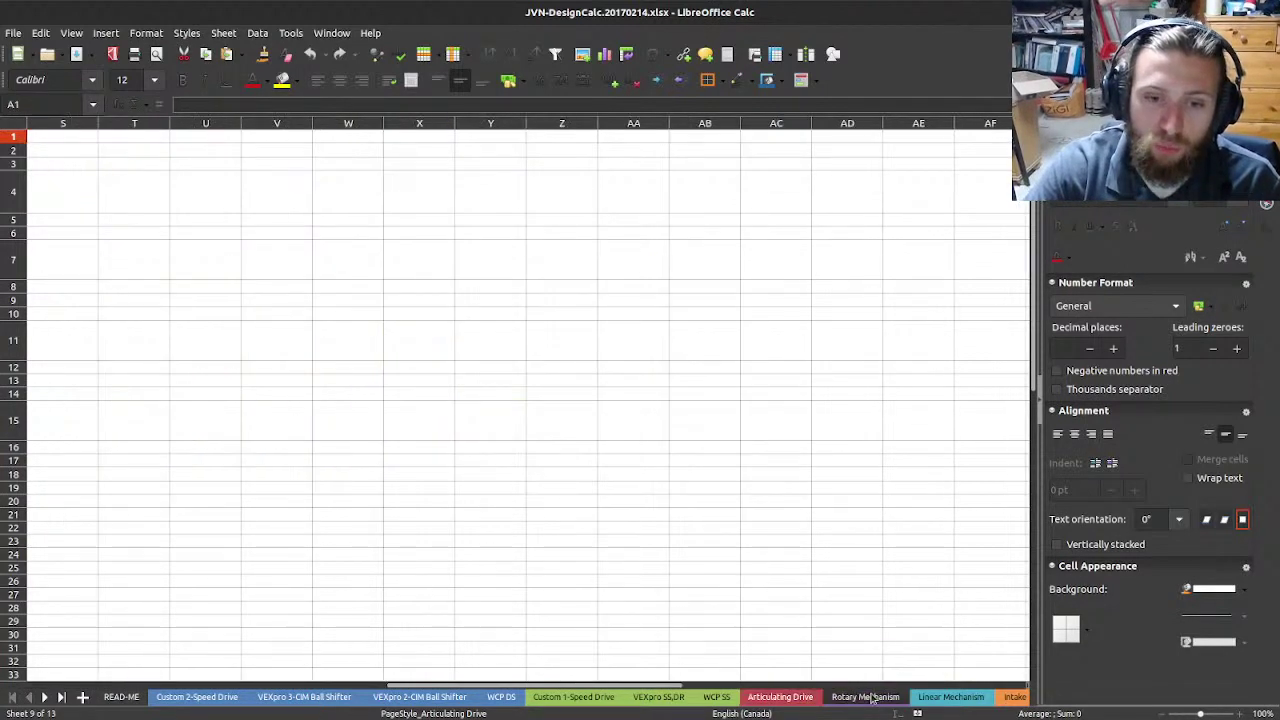
- Choose CIM as the motor in the Rotary Mechanism calculator
{"action": "left_click", "coordinate": [866, 697]}
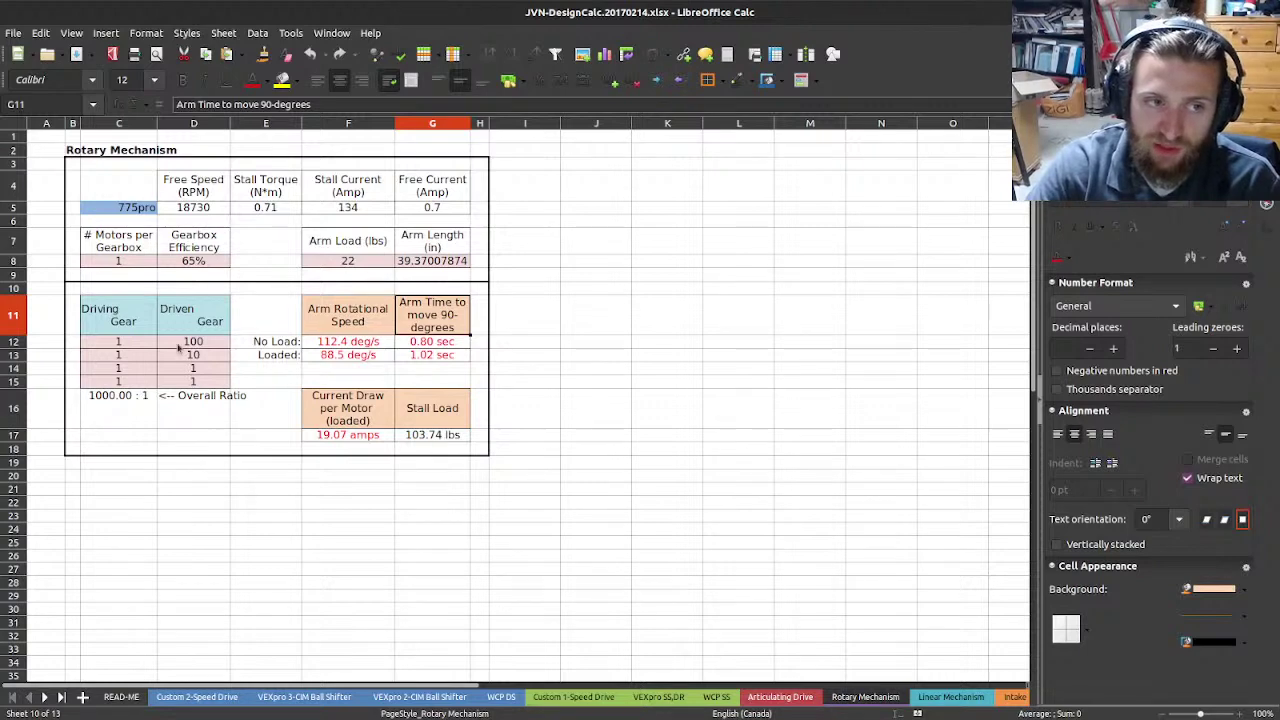
{"action": "left_click", "coordinate": [142, 209]}
{"action": "key", "text": "alt+Down"}
{"action": "left_click", "coordinate": [135, 221]}
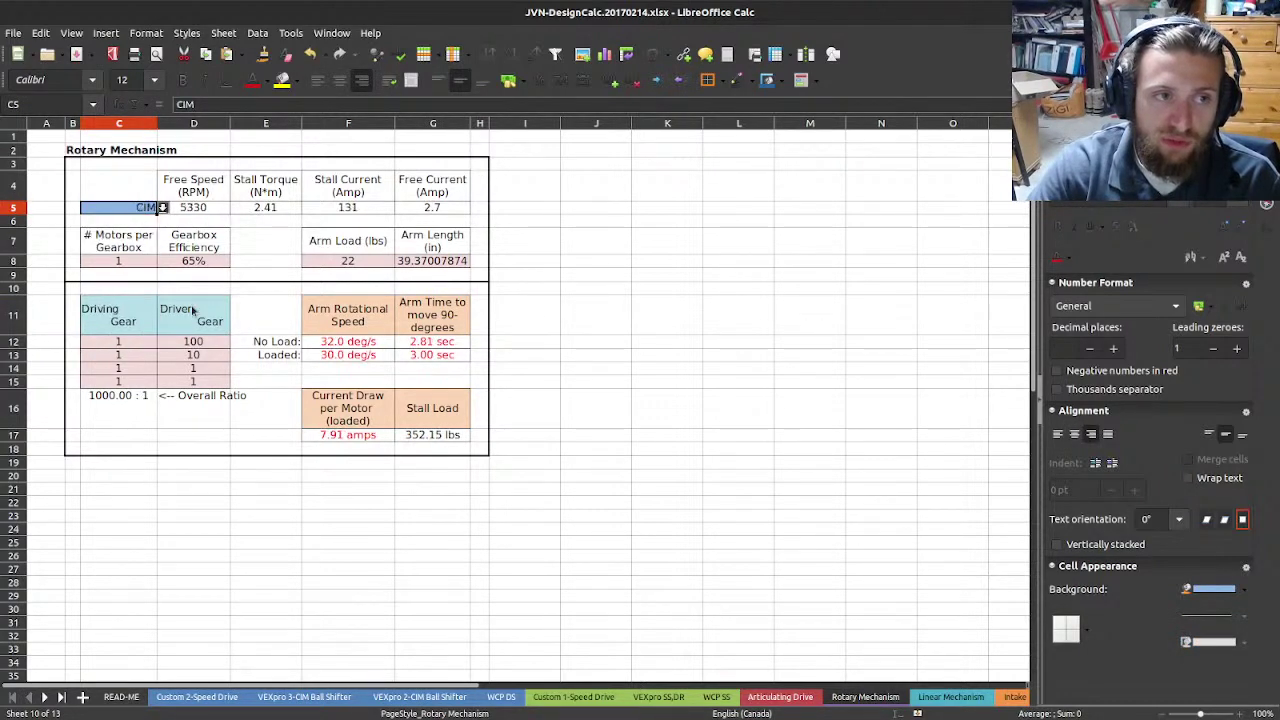
- Set the first two driven gear values of the rotary mechanism to 1
{"action": "left_click_drag", "start_coordinate": [193, 341], "coordinate": [200, 356]}
{"action": "type", "text": "0"}
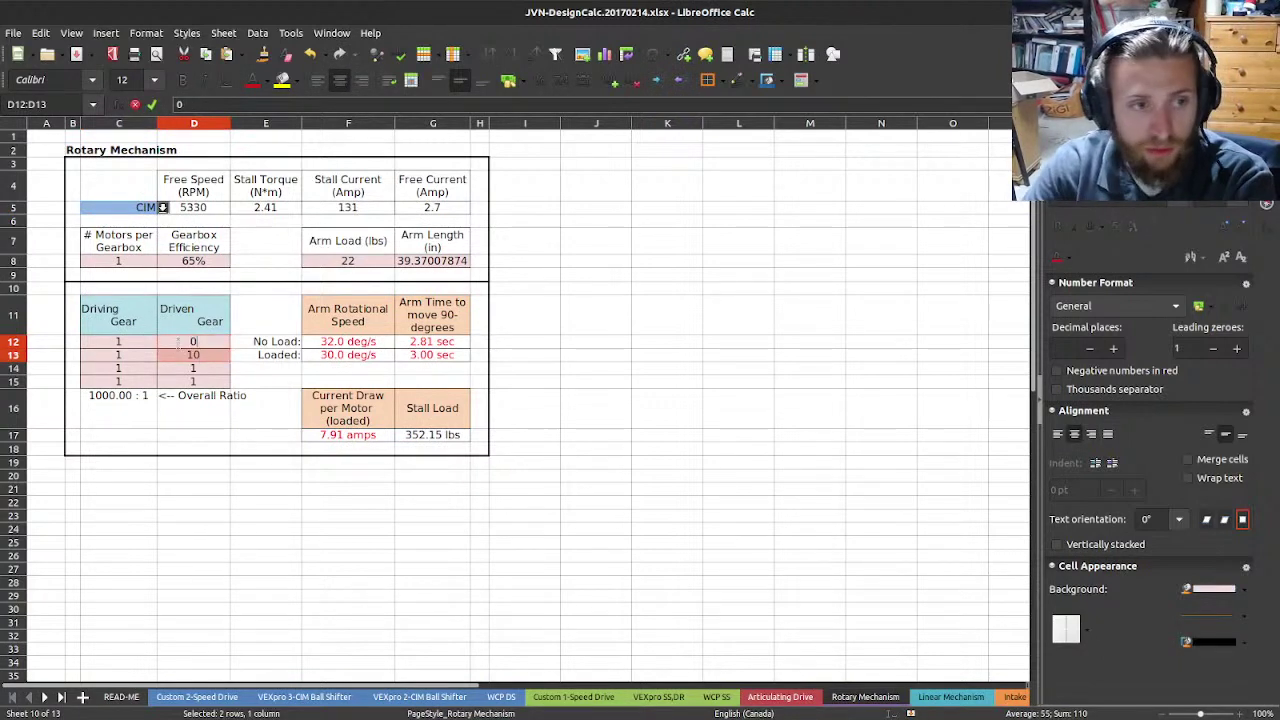
{"action": "key", "text": "Return"}
{"action": "type", "text": "1"}
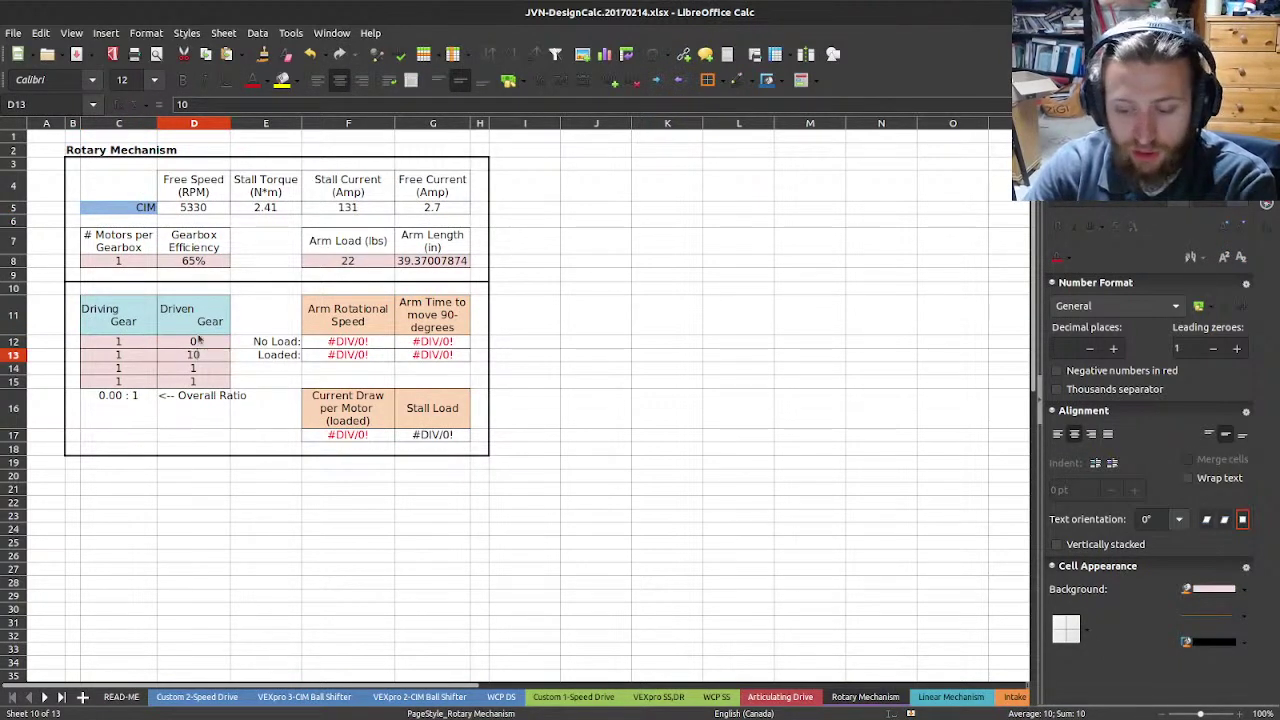
{"action": "key", "text": "Return"}
{"action": "type", "text": "1"}
{"action": "key", "text": "Return"}
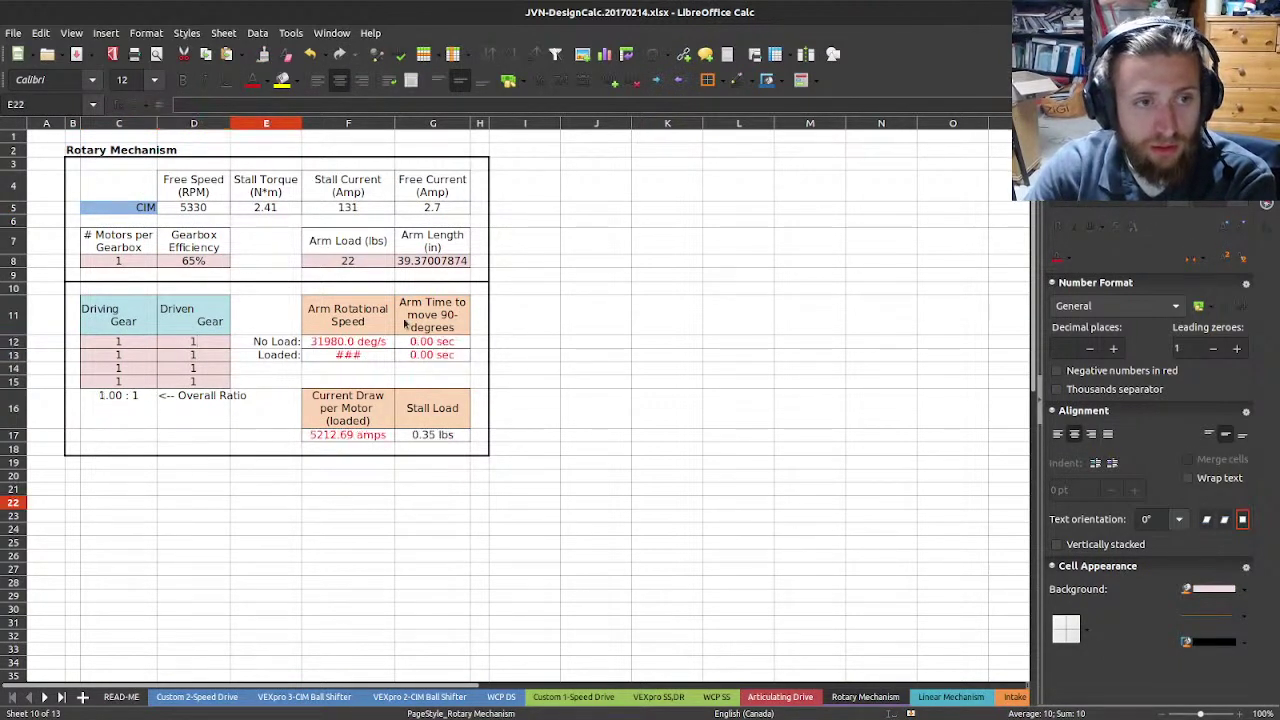
- Set the arm load to 22 lbs and the arm length to 40 in
{"action": "left_click", "coordinate": [352, 262]}
{"action": "type", "text": "22"}
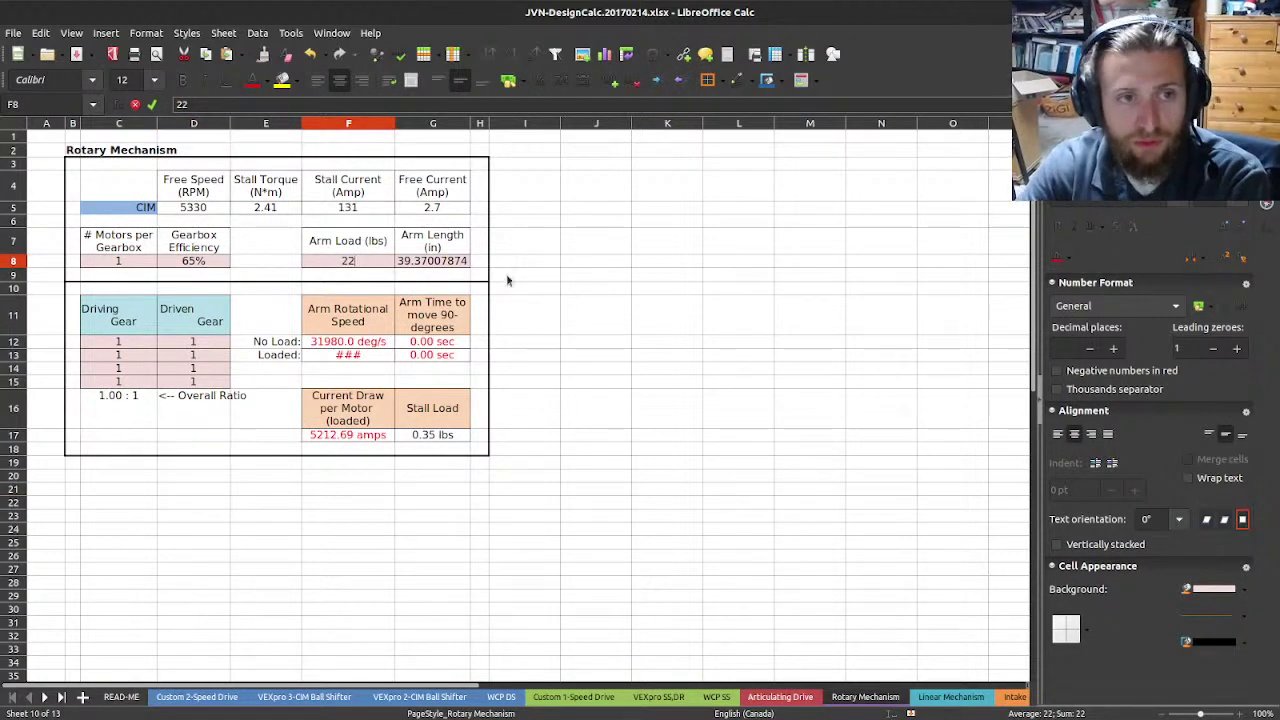
{"action": "left_click", "coordinate": [437, 267]}
{"action": "type", "text": "40"}
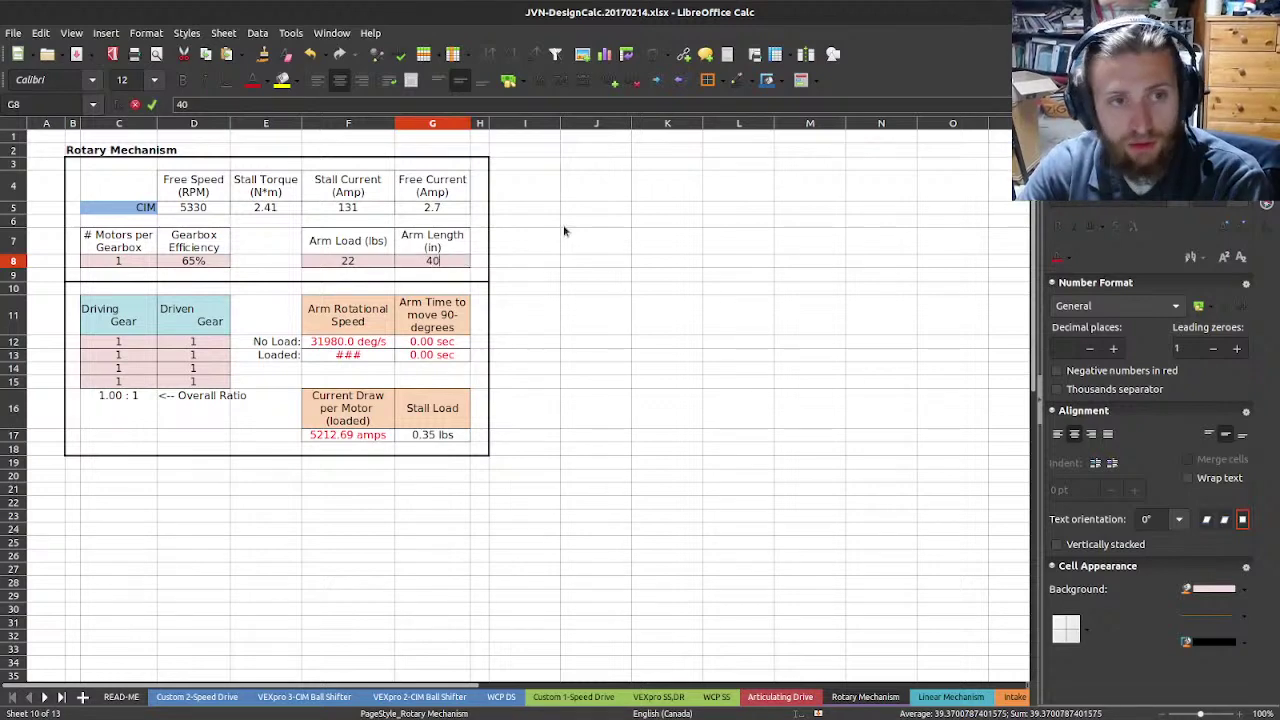
{"action": "left_click_drag", "start_coordinate": [525, 255], "coordinate": [577, 234]}
{"action": "left_click", "coordinate": [553, 293]}
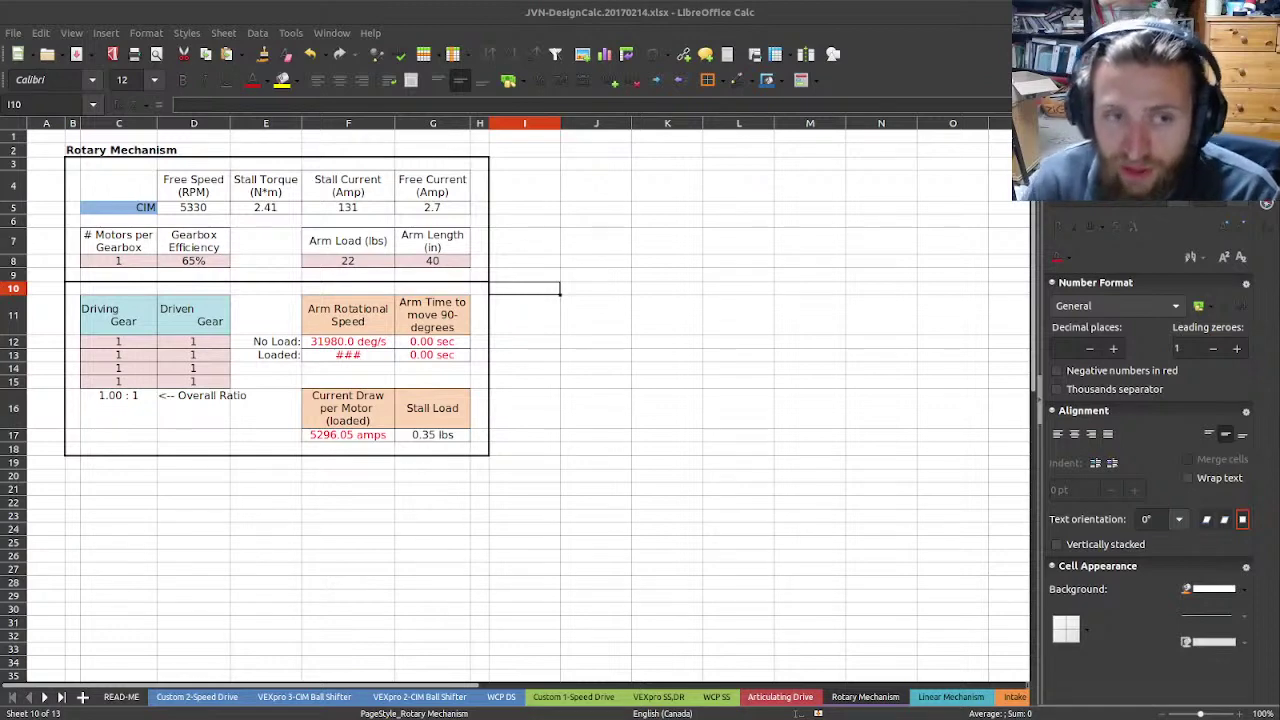
{"action": "left_click", "coordinate": [615, 292]}
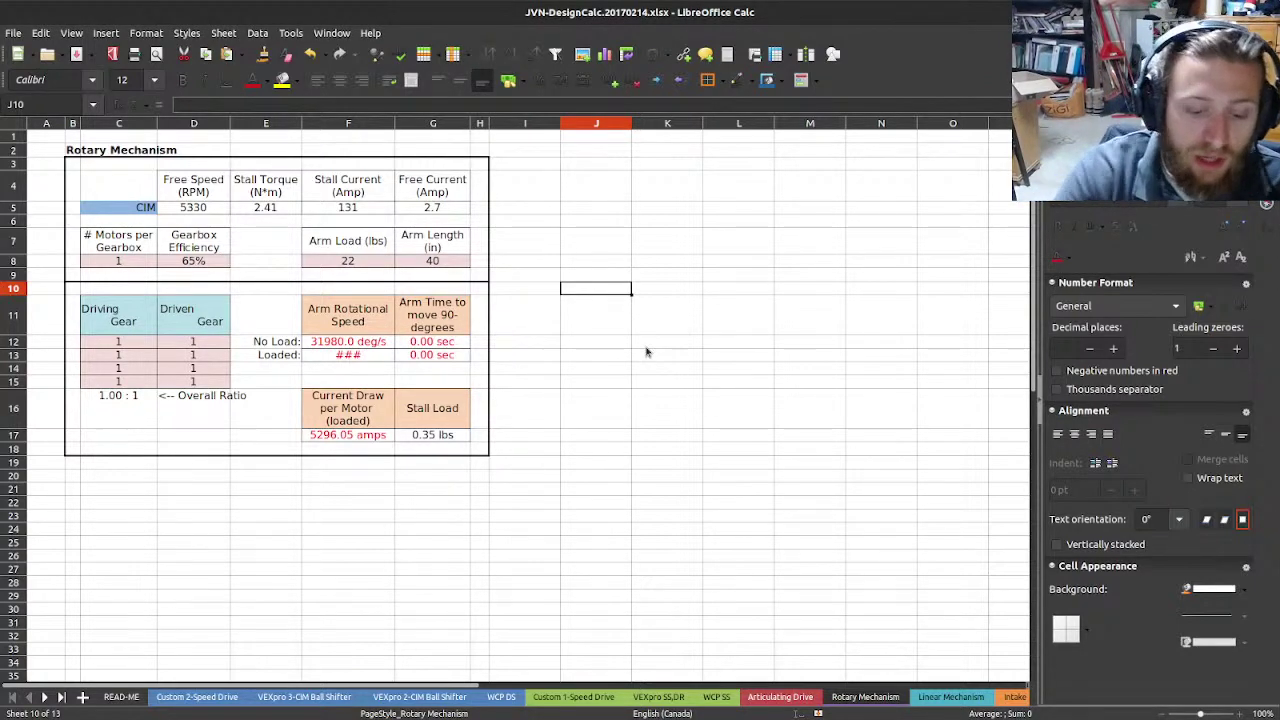
{"action": "left_click", "coordinate": [357, 259]}
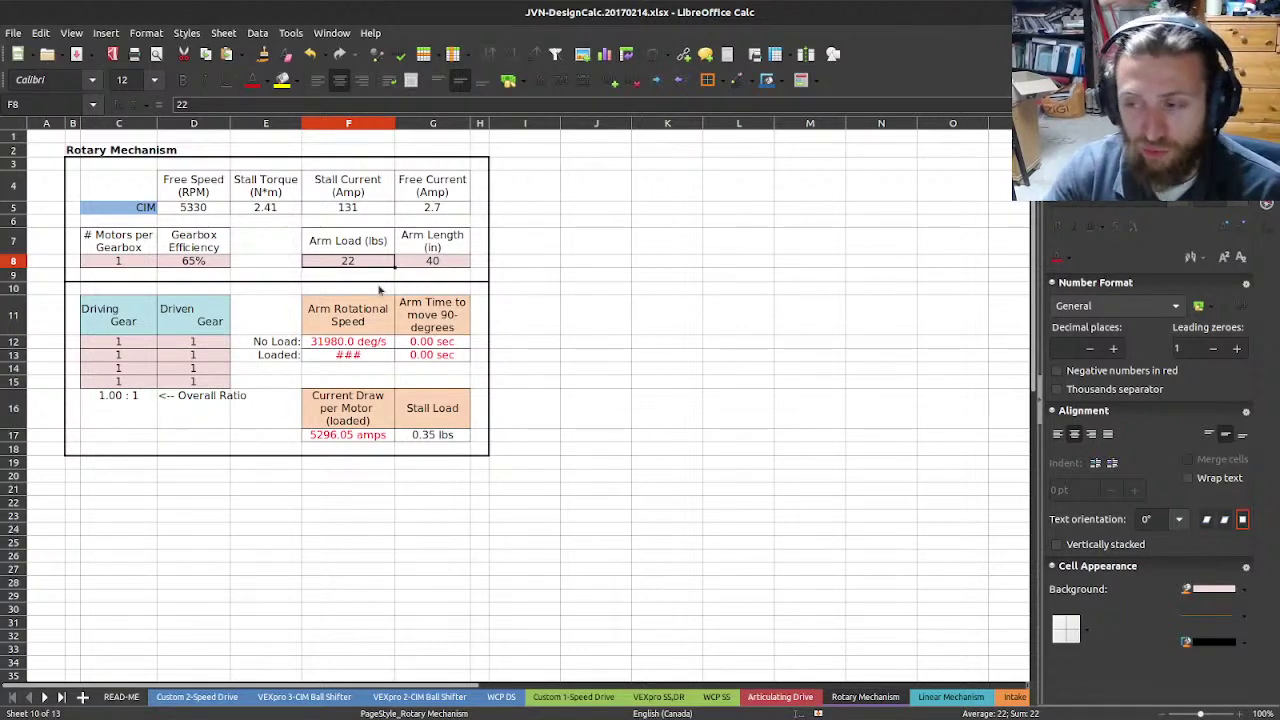
{"action": "left_click", "coordinate": [428, 262]}
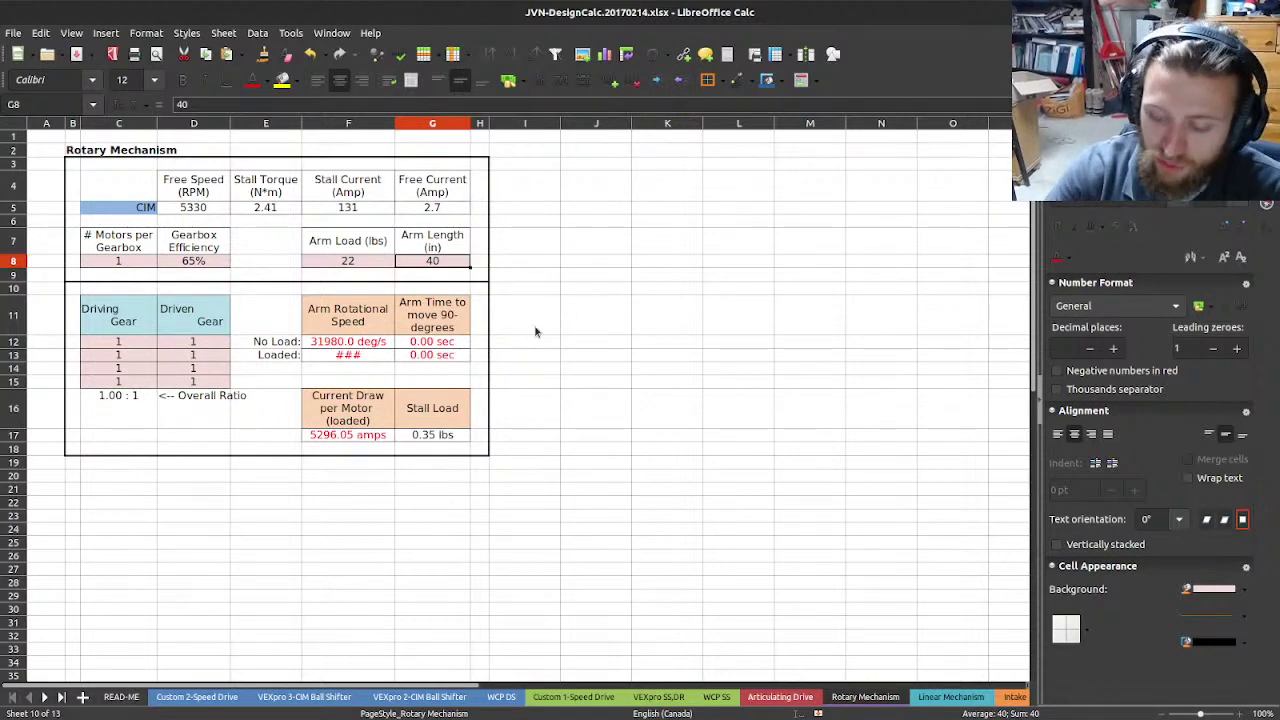
- Try entering the arm length as 1*25.4 in the Rotary Mechanism calculator
{"action": "type", "text": "1*25.4"}
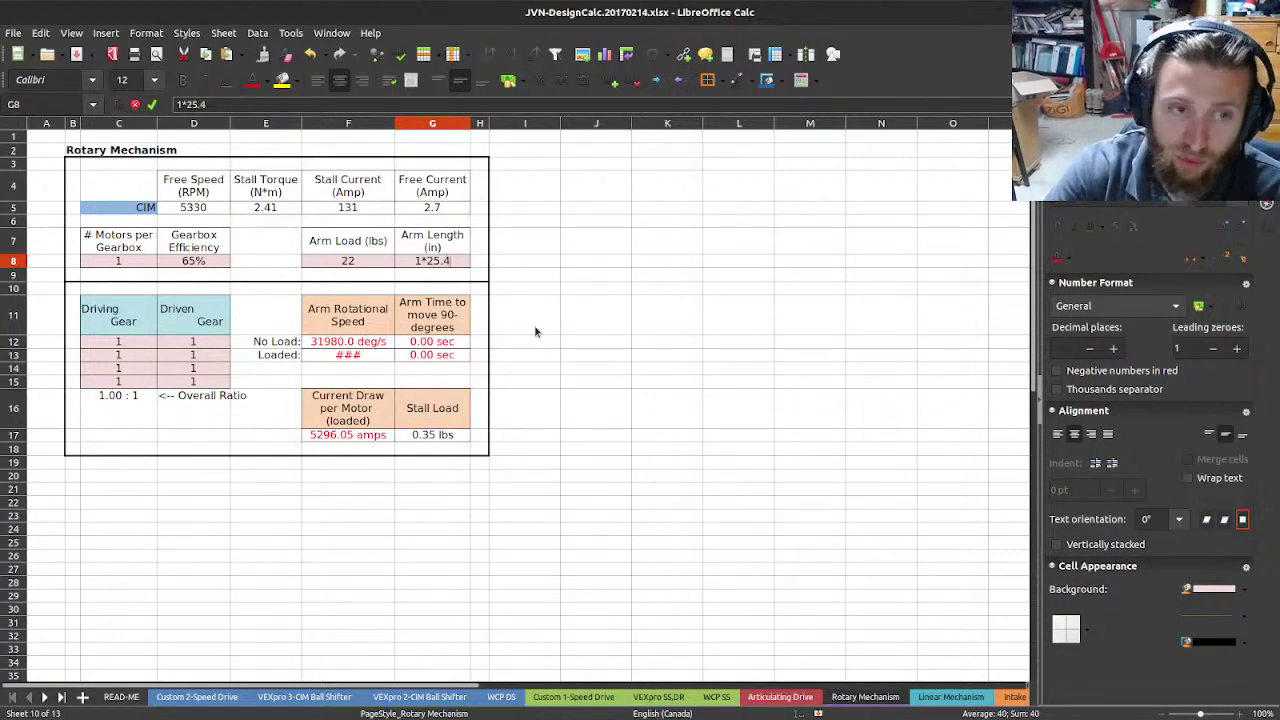
{"action": "key", "text": "Left"}
{"action": "key", "text": "Left"}
{"action": "key", "text": "Left"}
{"action": "key", "text": "Right"}
{"action": "key", "text": "Right"}
{"action": "key", "text": "Right"}
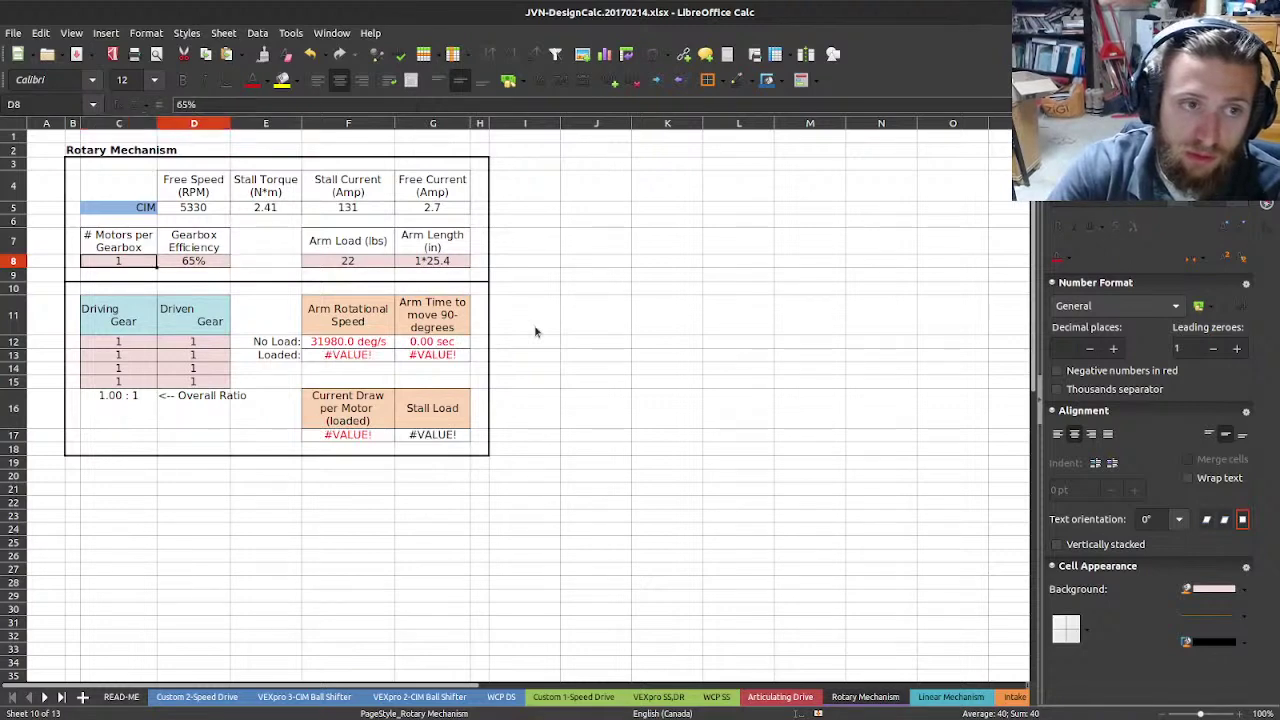
- Enter the arm length as the formula =1000/25.4
{"action": "type", "text": "="}
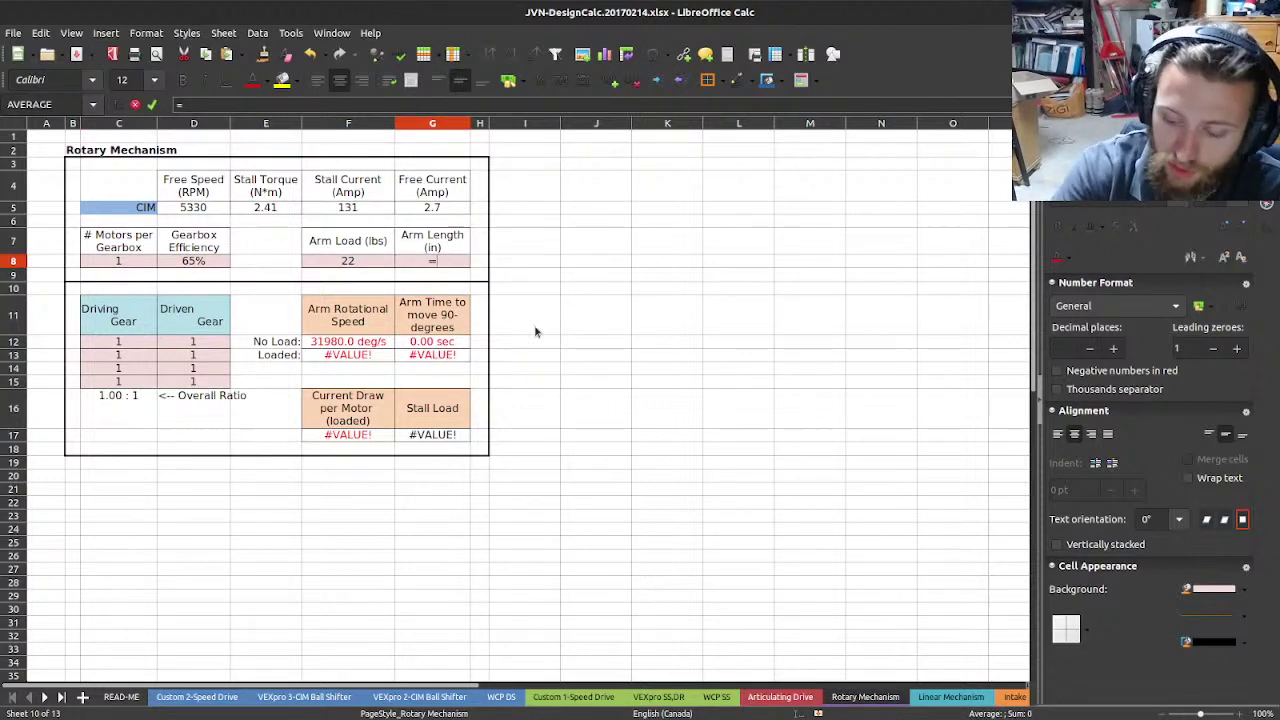
{"action": "type", "text": "1000*2"}
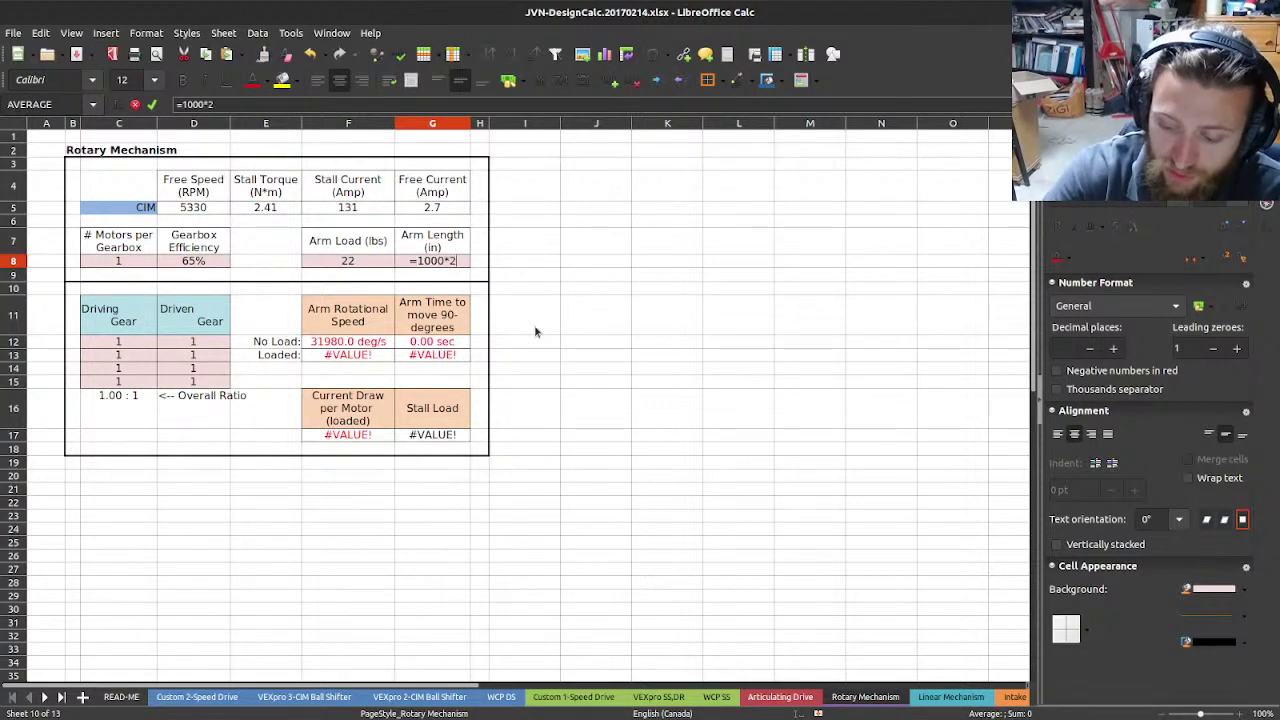
{"action": "key", "text": "BackSpace"}
{"action": "key", "text": "BackSpace"}
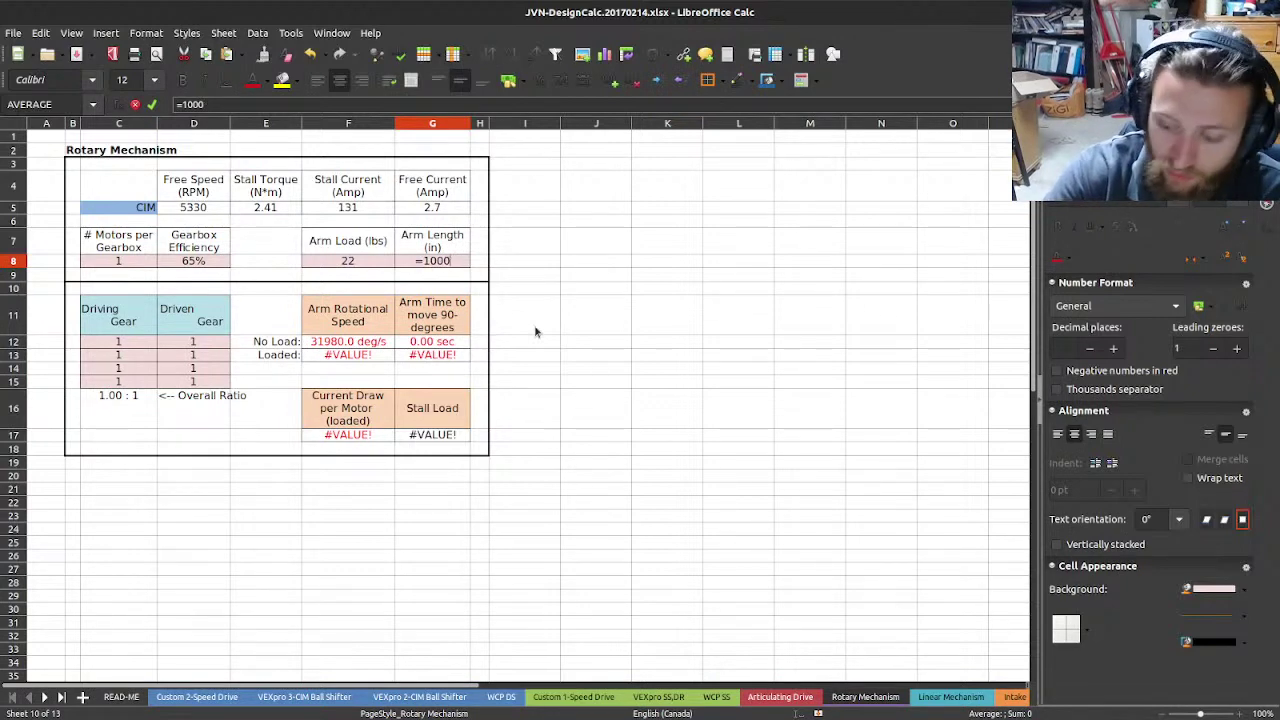
{"action": "type", "text": "/25.4"}
{"action": "key", "text": "Return"}
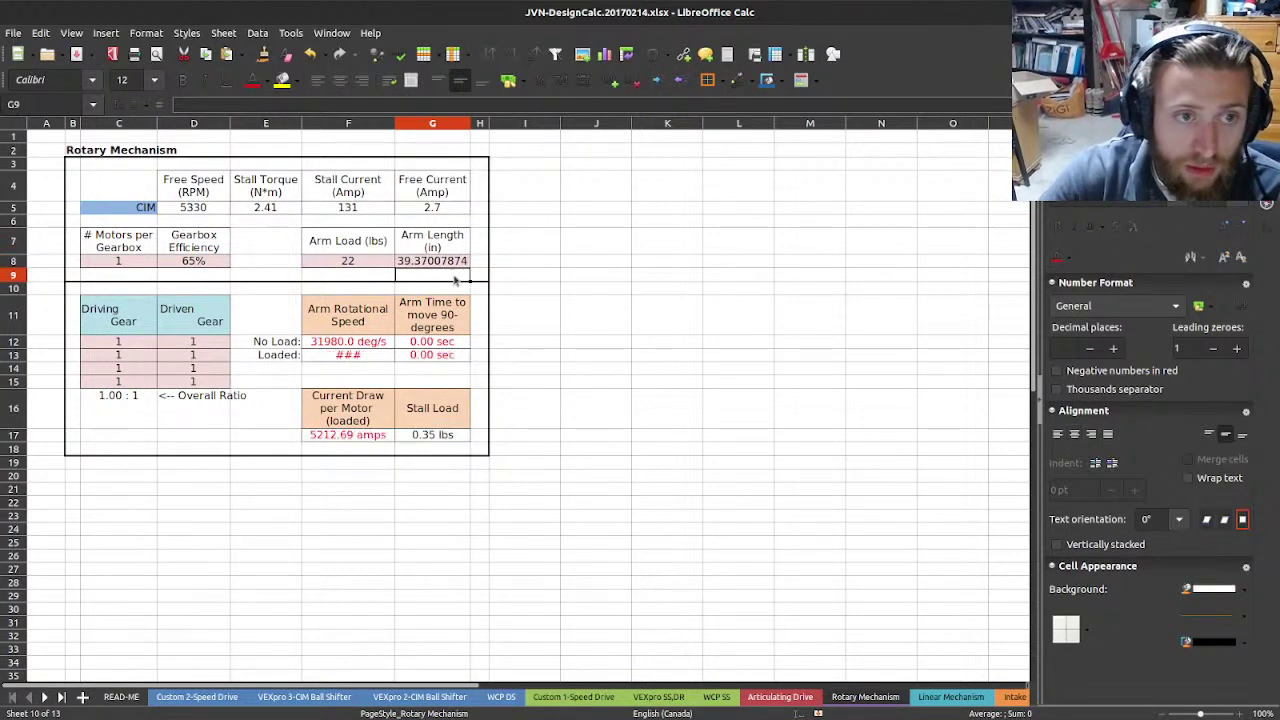
- Set the arm length back to 40 in
{"action": "key", "text": "Up"}
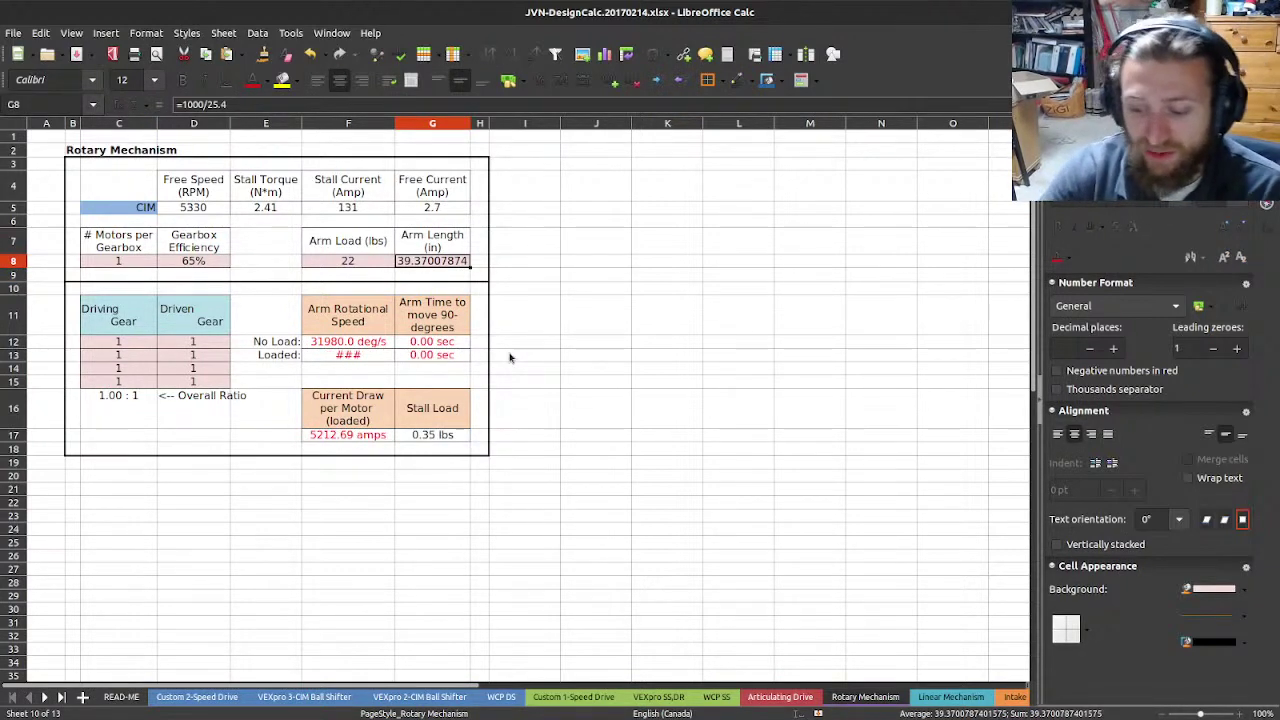
{"action": "type", "text": "40"}
{"action": "key", "text": "Return"}
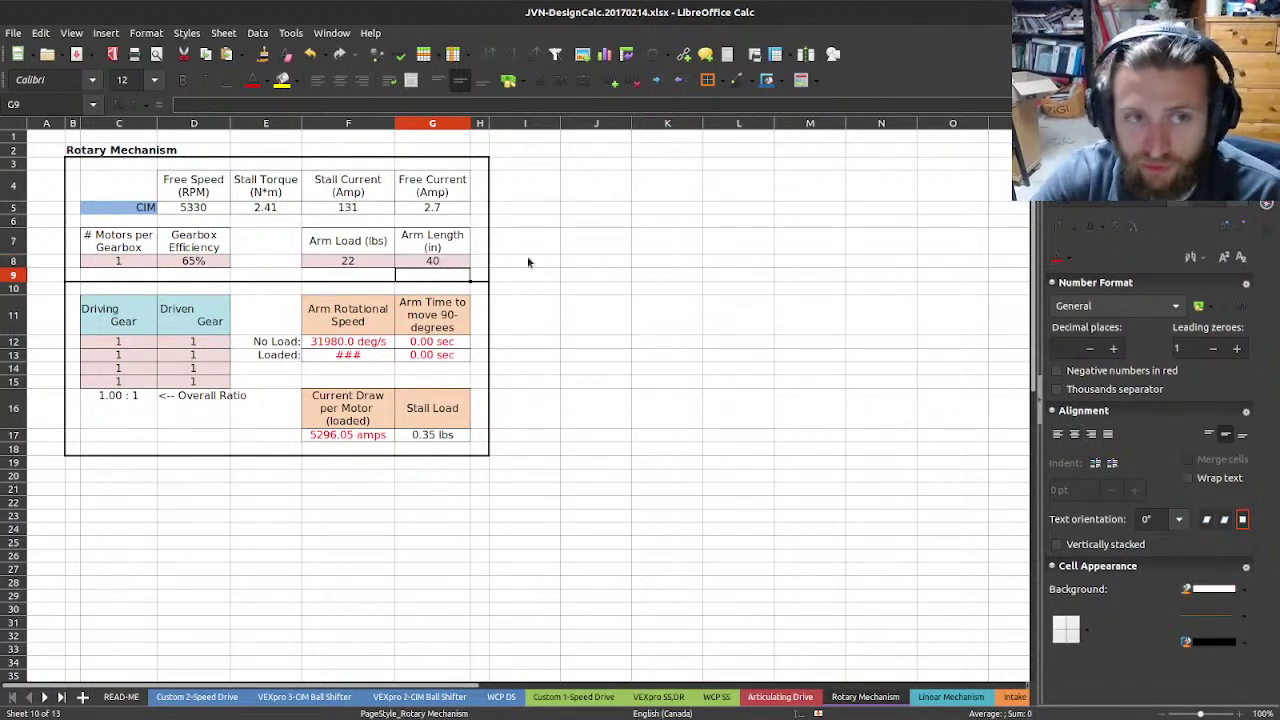
{"action": "left_click", "coordinate": [529, 263]}
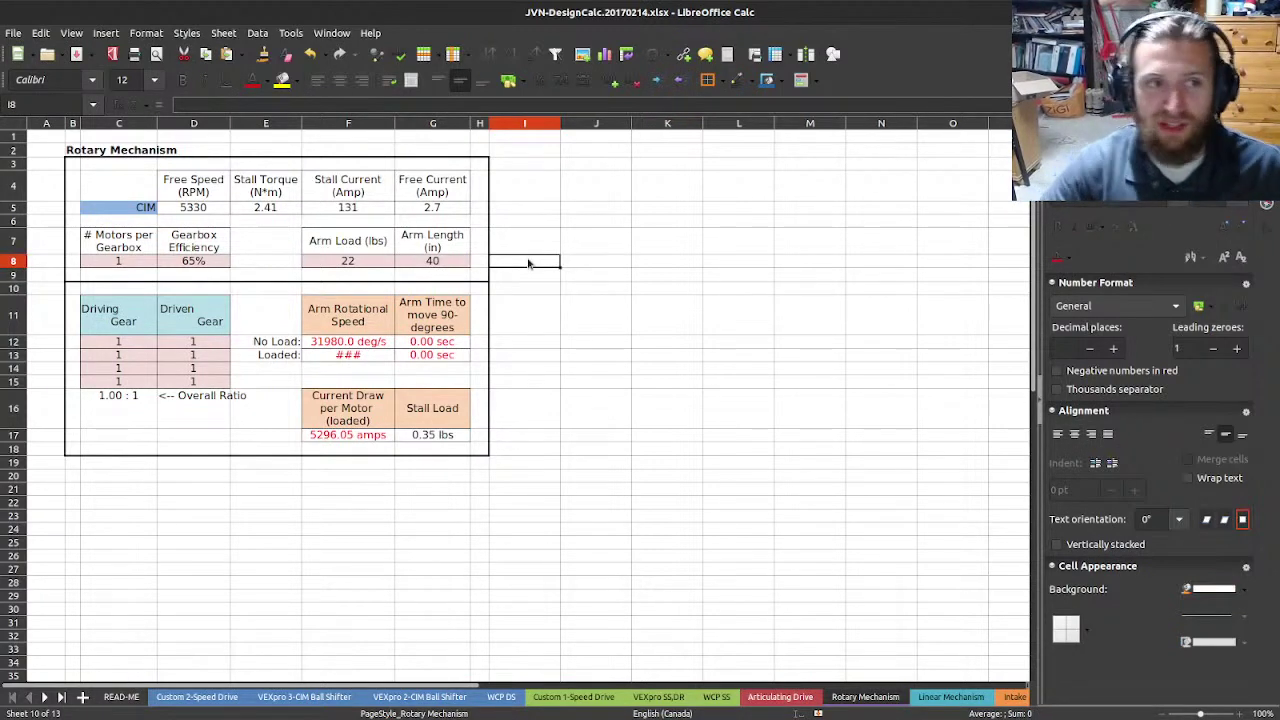
- Examine the motors-per-gearbox and gearbox efficiency inputs of the rotary mechanism
{"action": "left_click", "coordinate": [187, 268]}
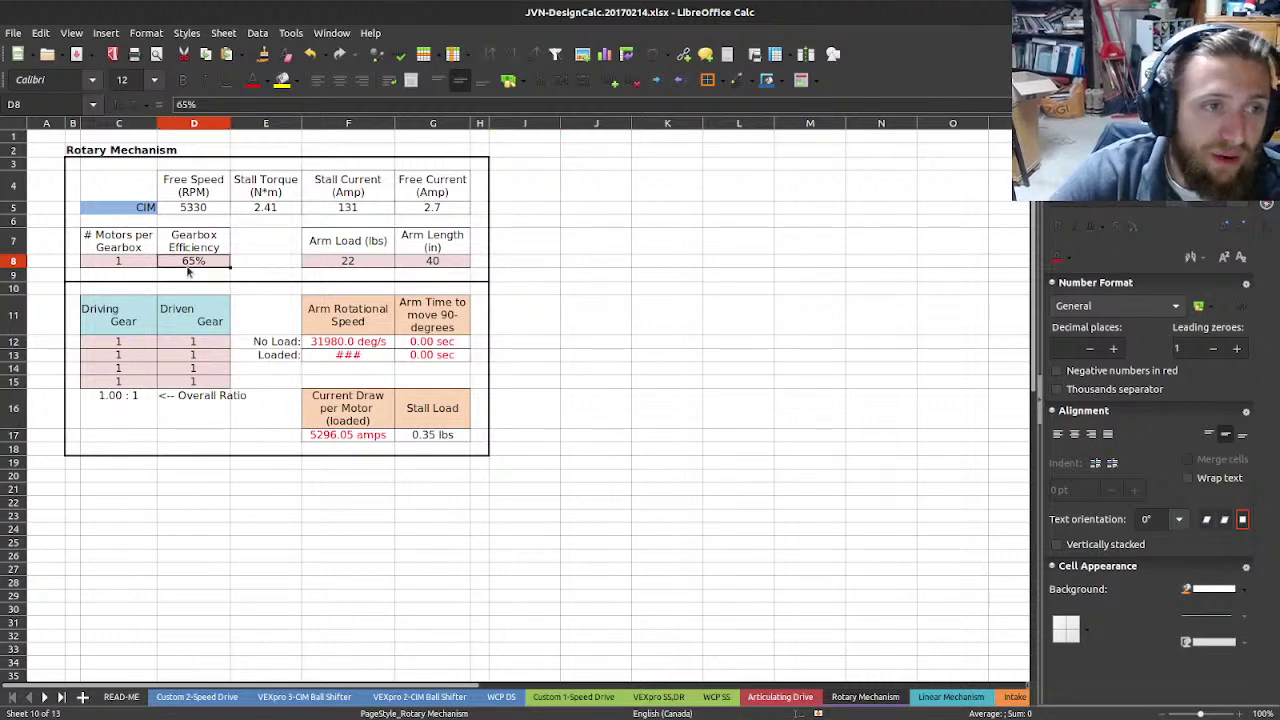
{"action": "key", "text": "Left"}
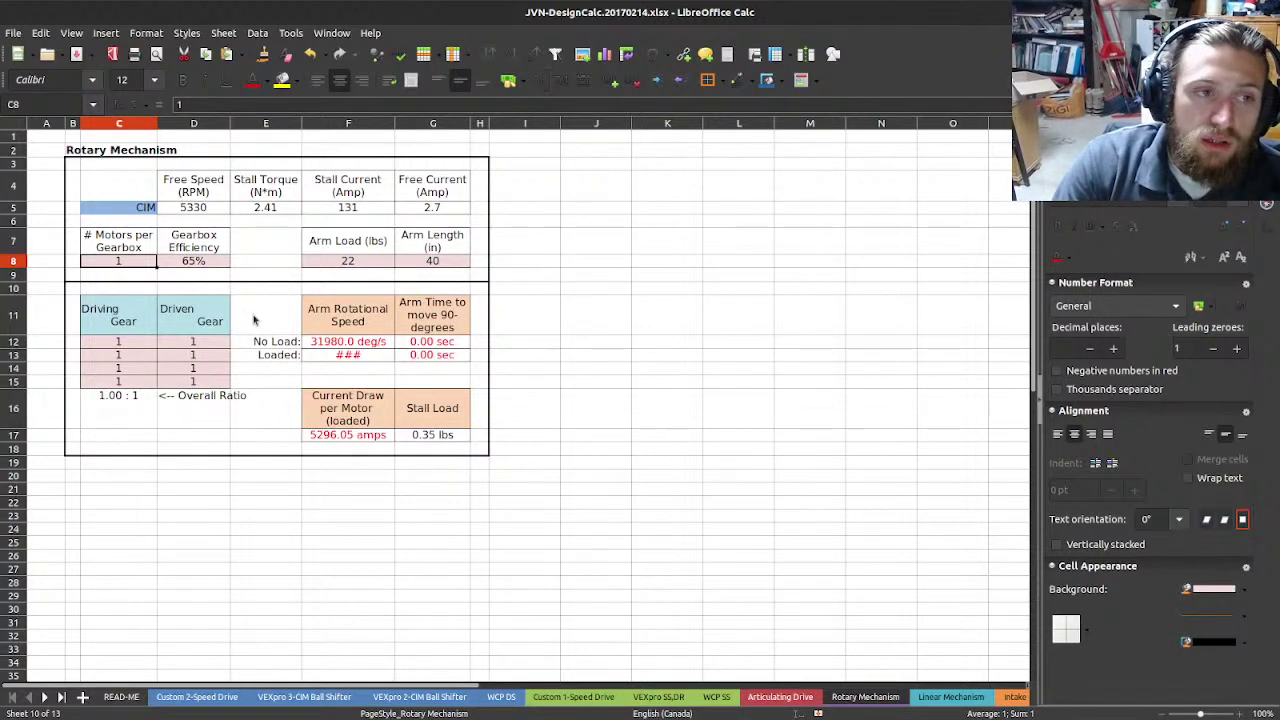
{"action": "key", "text": "Right"}
{"action": "key", "text": "Right"}
{"action": "key", "text": "Left"}
{"action": "key", "text": "Left"}
{"action": "key", "text": "Left"}
{"action": "key", "text": "Right"}
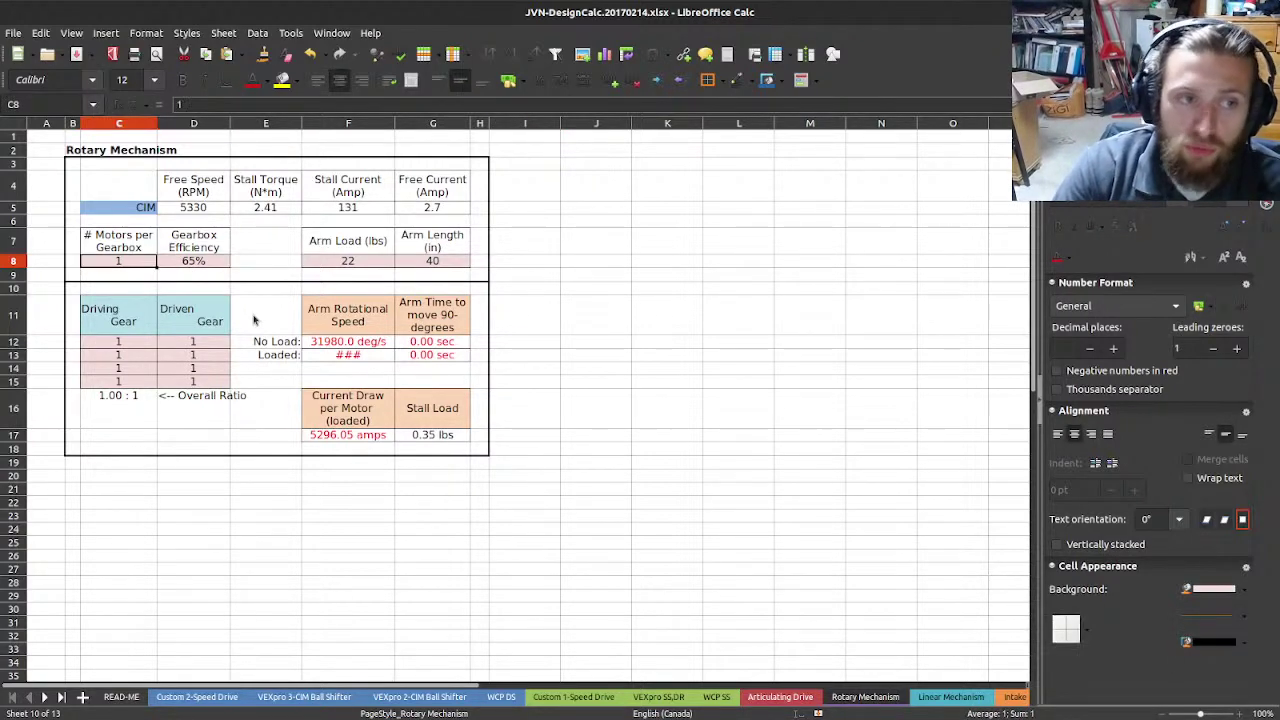
{"action": "key", "text": "Right"}
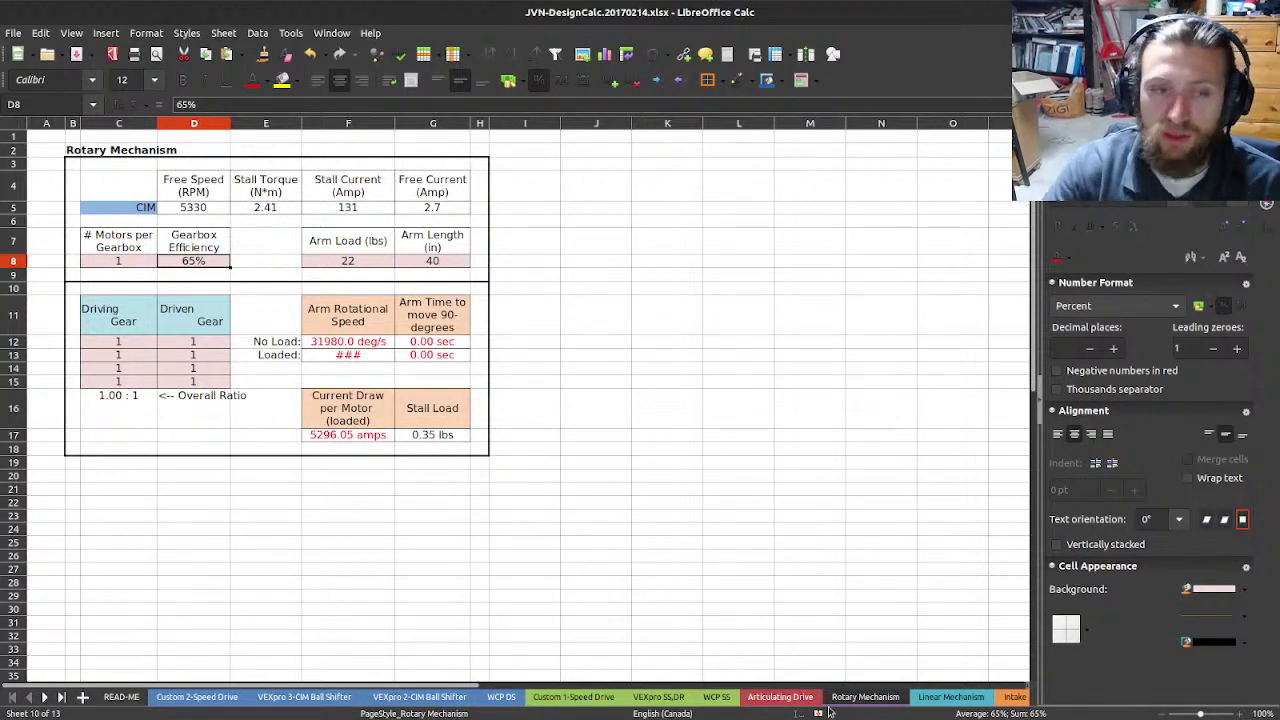
- Examine the no-load and loaded times to move 90 degrees and the loaded arm rotational speed
{"action": "left_click", "coordinate": [440, 322]}
{"action": "left_click", "coordinate": [437, 342]}
{"action": "left_click", "coordinate": [433, 357]}
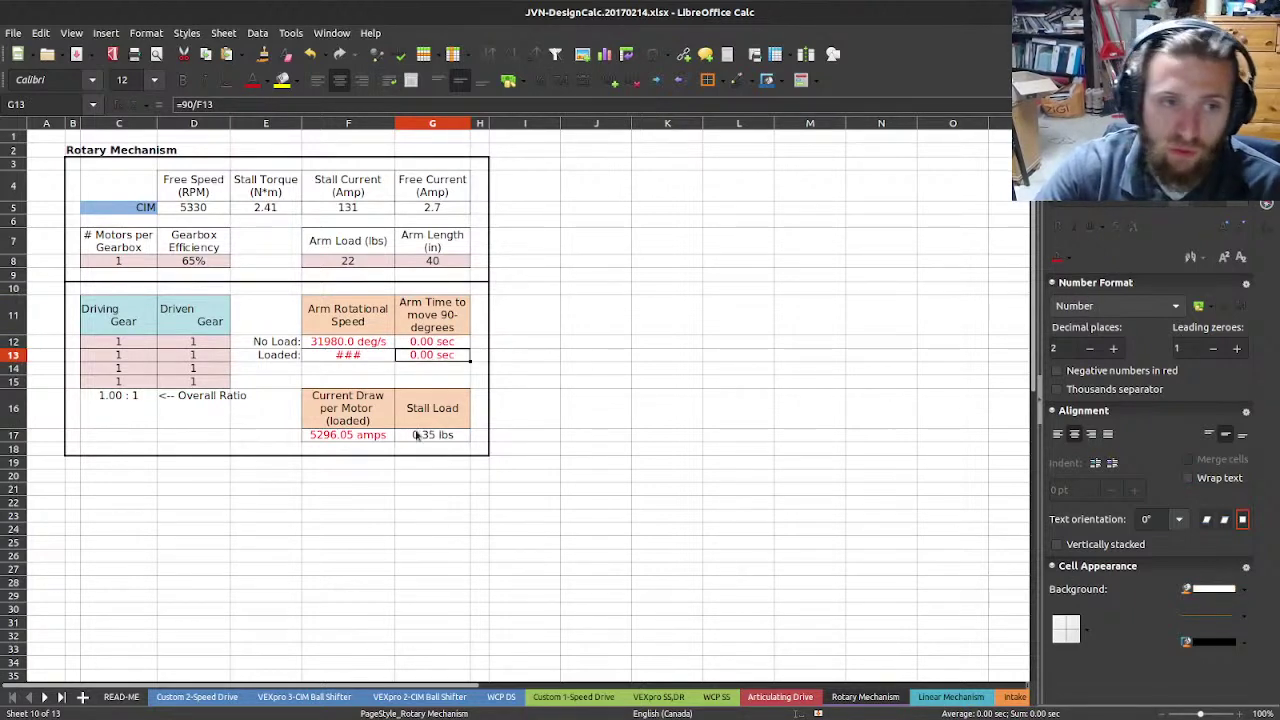
{"action": "left_click", "coordinate": [385, 356]}
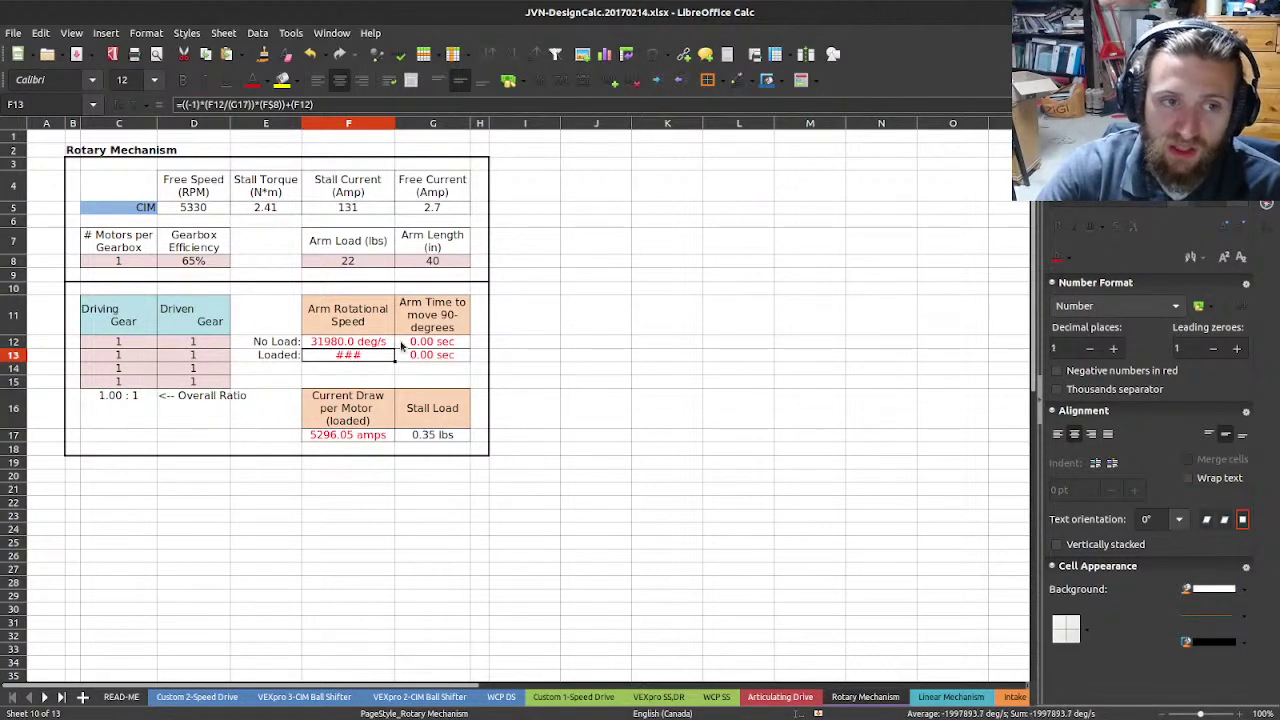
{"action": "left_click", "coordinate": [405, 355]}
{"action": "left_click", "coordinate": [410, 342]}
{"action": "left_click", "coordinate": [415, 355]}
{"action": "left_click", "coordinate": [420, 342]}
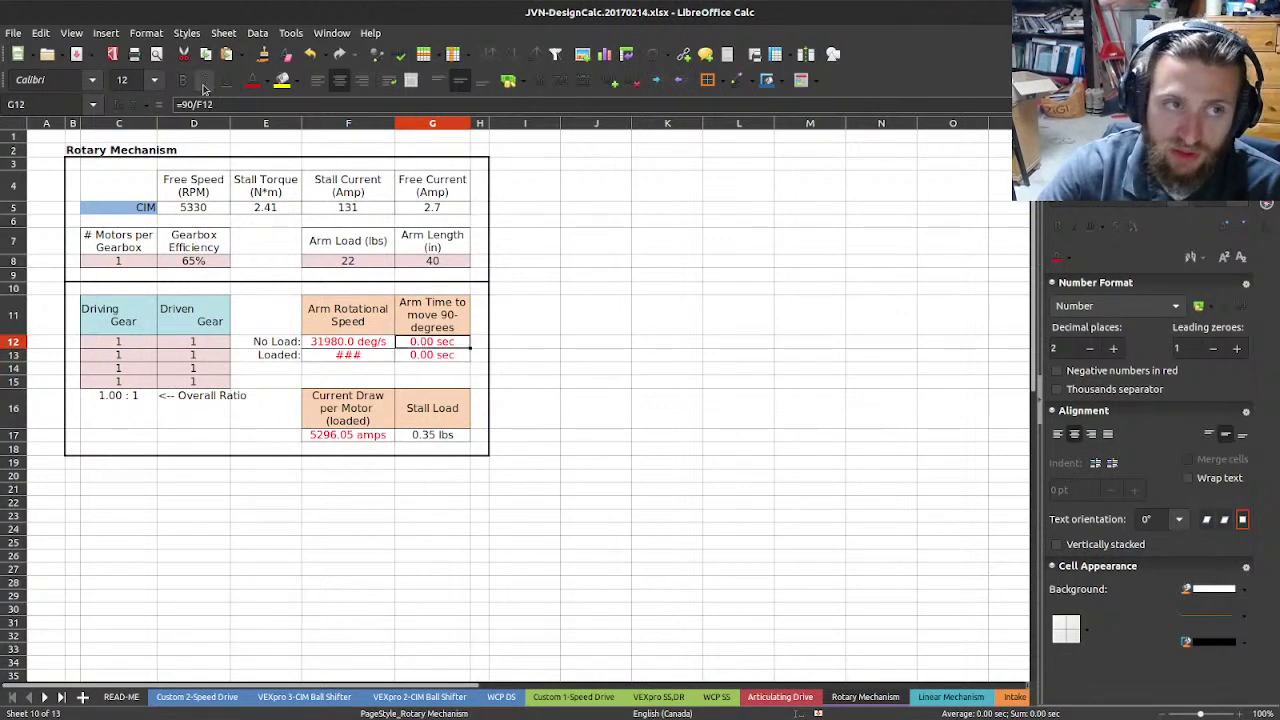
- Inspect the formula behind the no-load time to move 90 degrees, leaving it unedited
{"action": "key", "text": "F2"}
{"action": "key", "text": "shift+Home"}
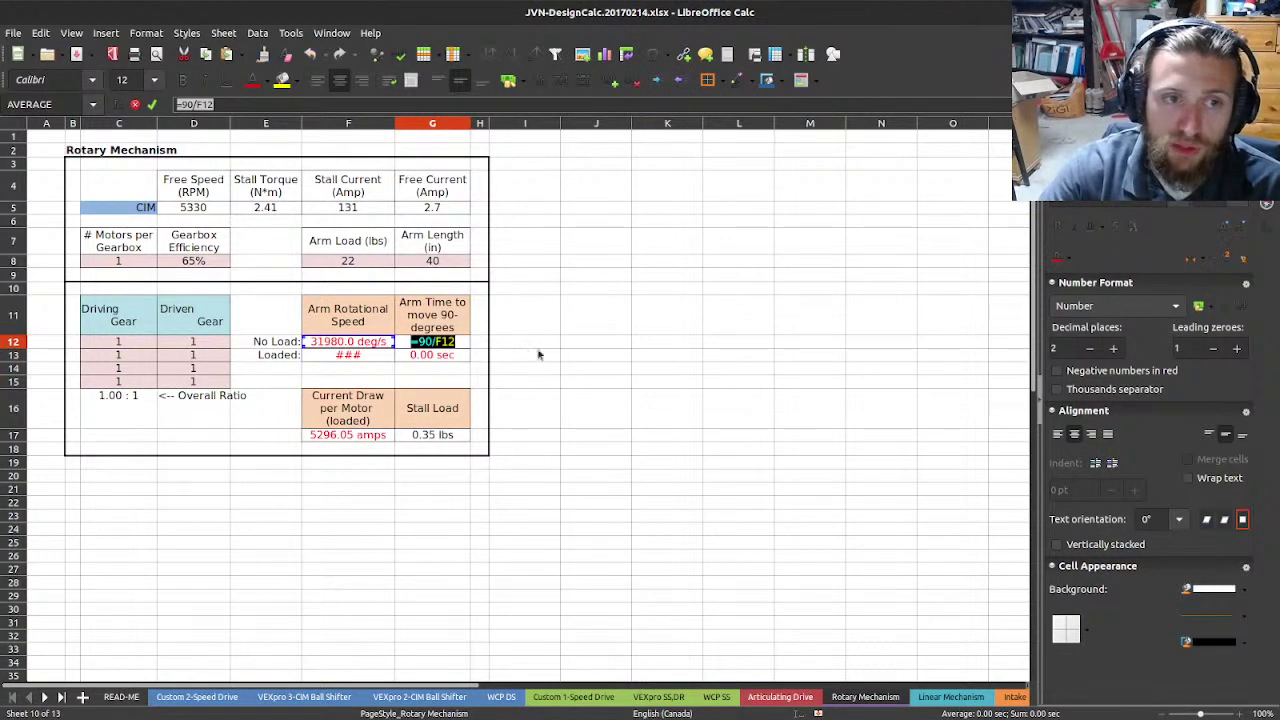
{"action": "mouse_move", "coordinate": [528, 334]}
{"action": "left_mouse_down"}
{"action": "mouse_move", "coordinate": [517, 331]}
{"action": "mouse_move", "coordinate": [531, 346]}
{"action": "mouse_move", "coordinate": [517, 343]}
{"action": "left_mouse_up"}
{"action": "key", "text": "Escape"}
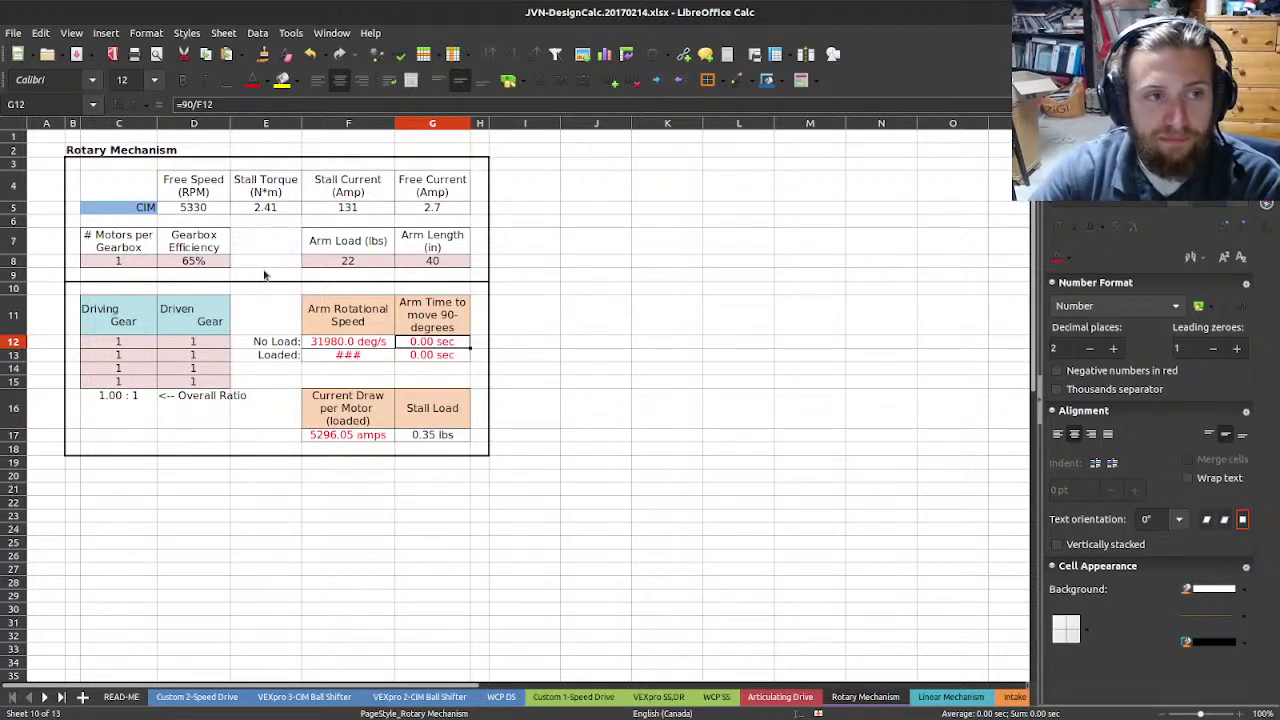
- Review the gearbox efficiency, motor count and driven gear inputs, plus the current draw and arm rotational speed results
{"action": "left_click", "coordinate": [179, 265]}
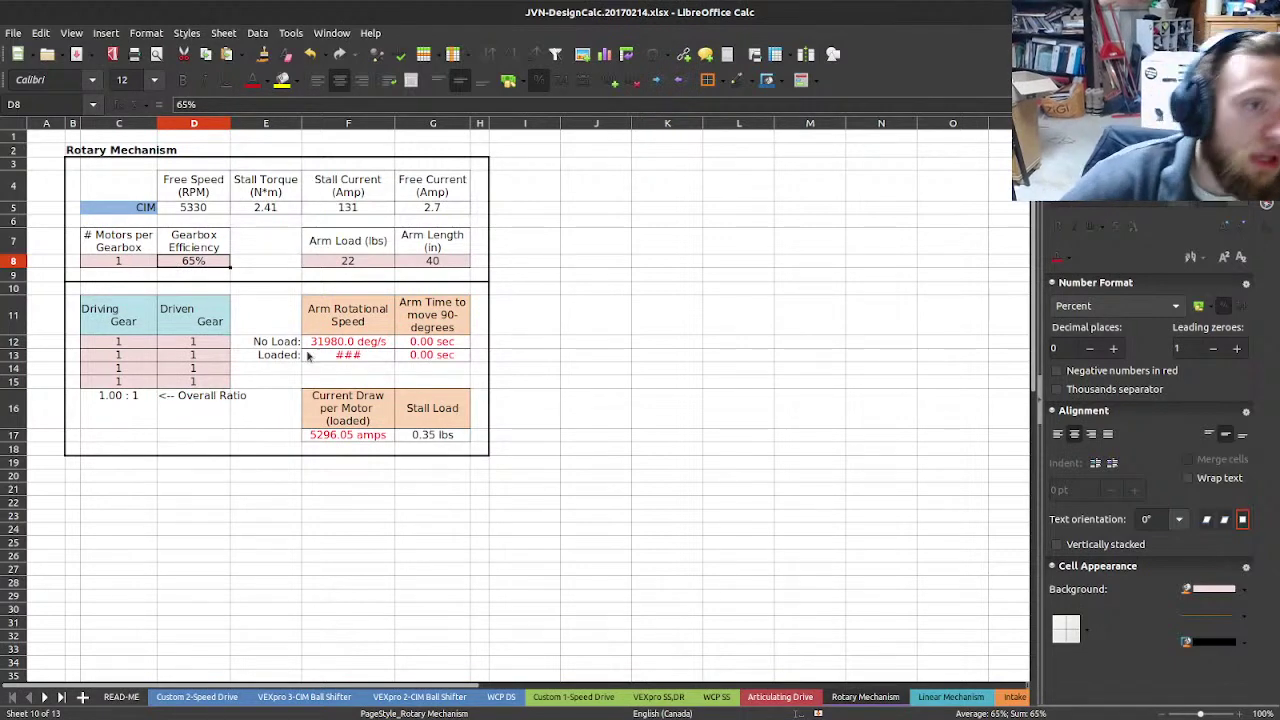
{"action": "left_click", "coordinate": [145, 275]}
{"action": "left_click", "coordinate": [122, 260]}
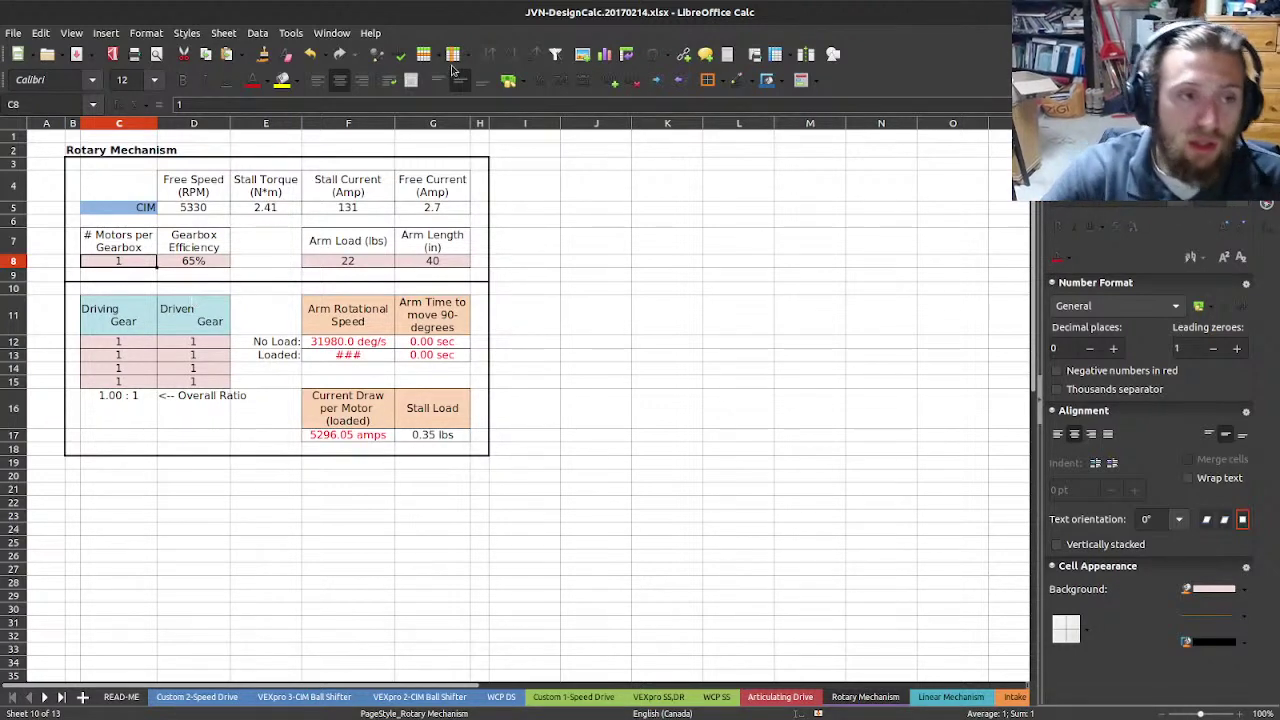
{"action": "left_click_drag", "start_coordinate": [211, 342], "coordinate": [213, 388]}
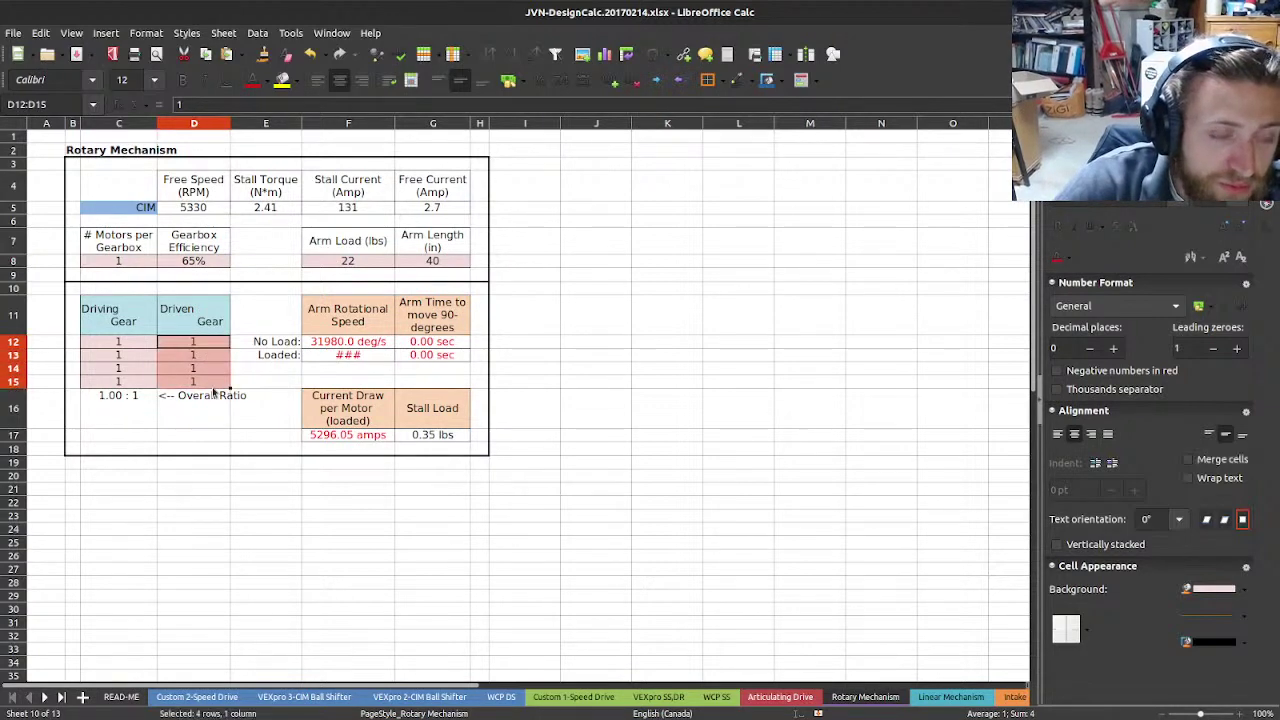
{"action": "left_click", "coordinate": [519, 345]}
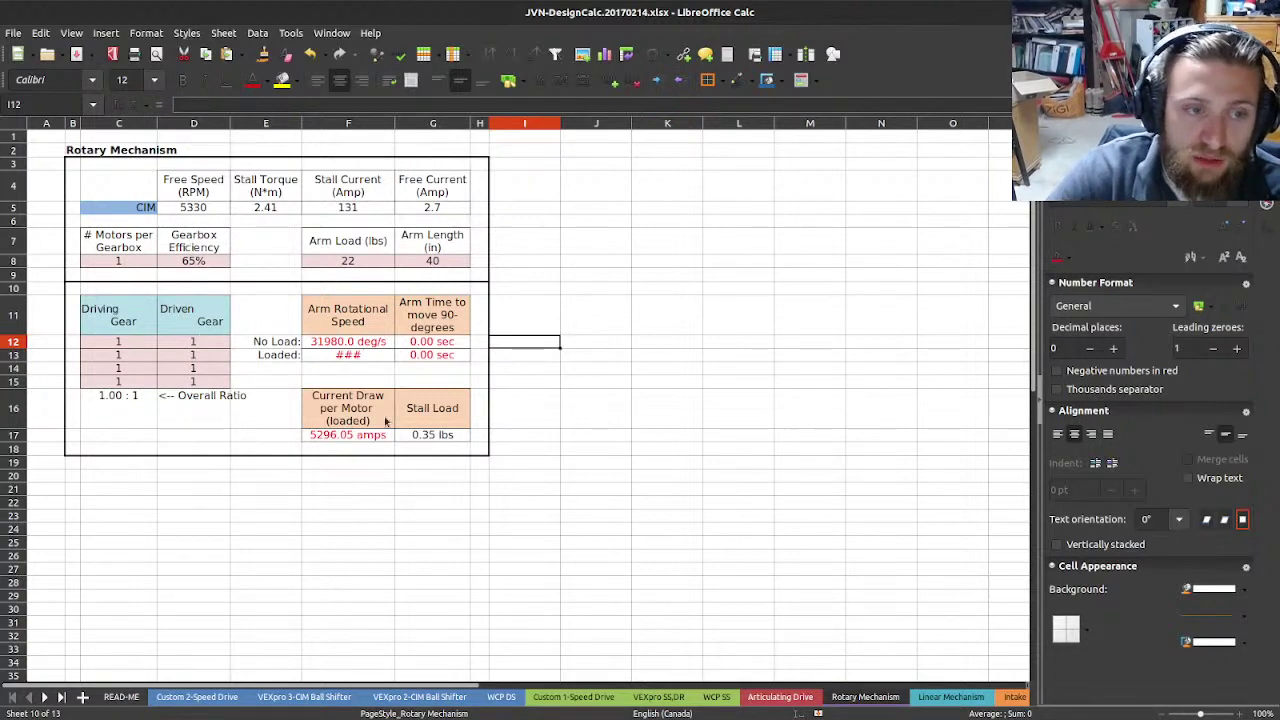
{"action": "left_click", "coordinate": [332, 434]}
{"action": "left_click", "coordinate": [366, 358]}
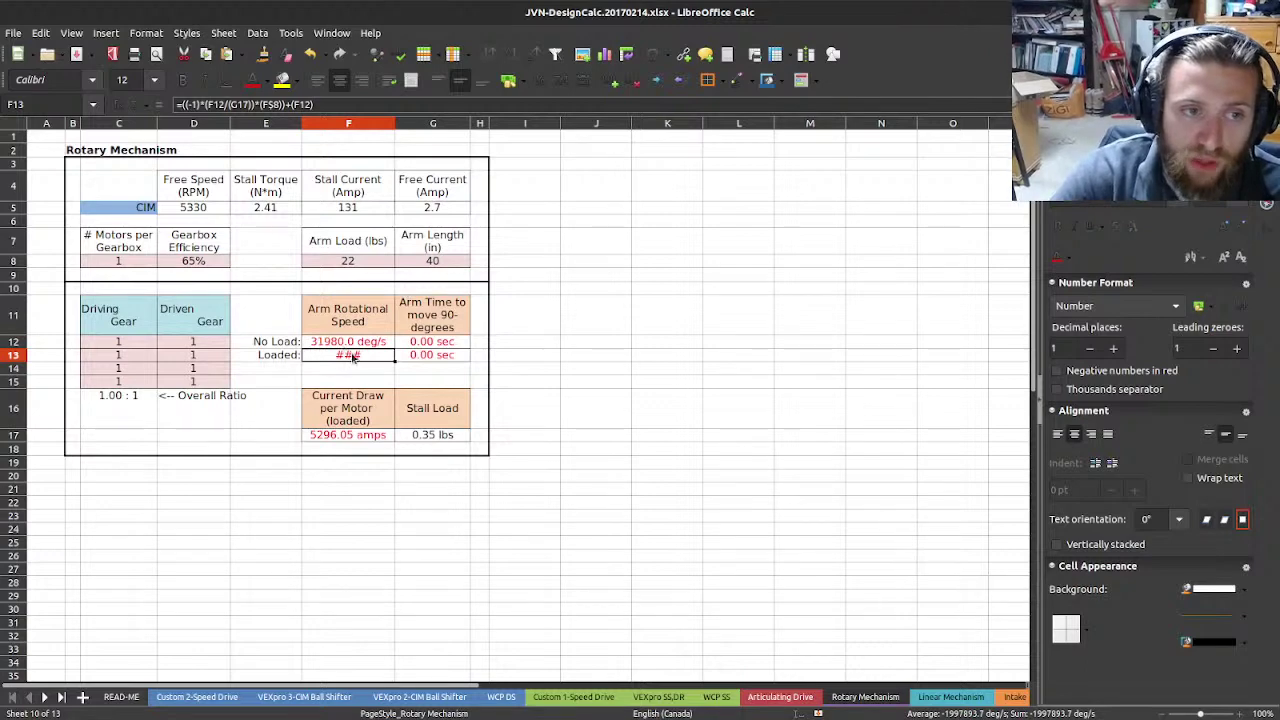
{"action": "left_click", "coordinate": [388, 344]}
{"action": "left_click", "coordinate": [612, 349]}
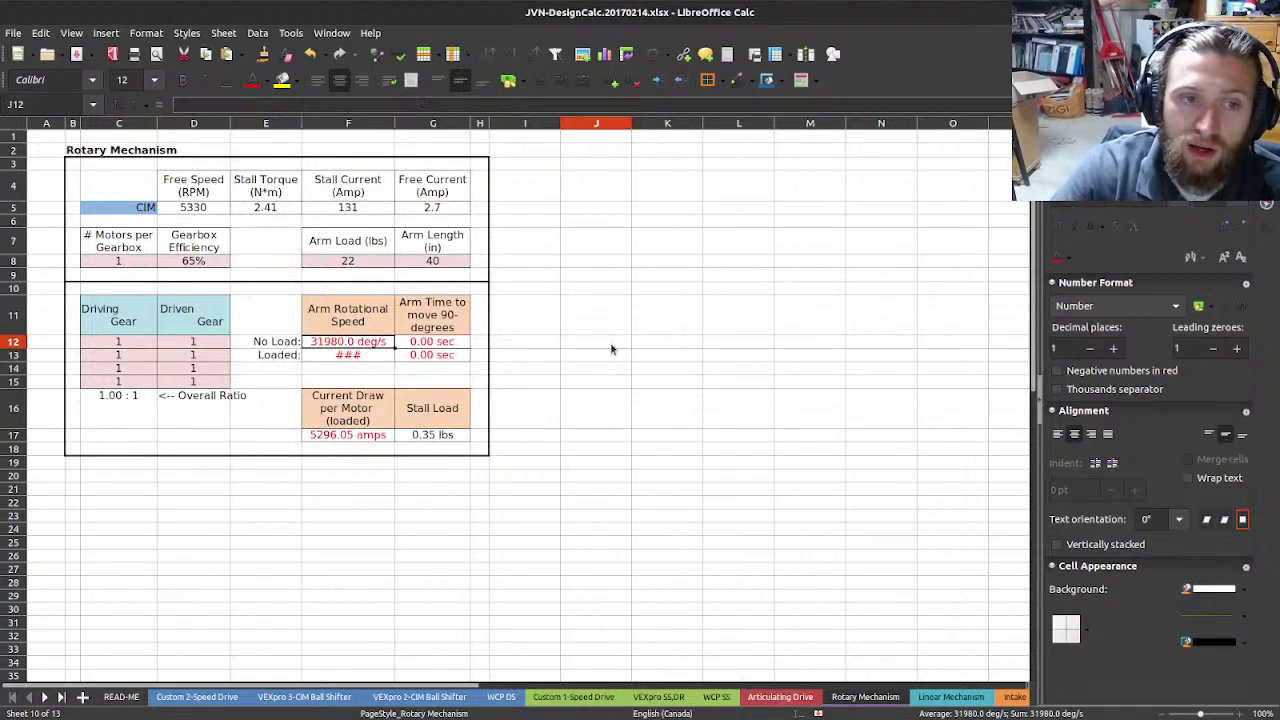
- Calculate =100/2.4 in the empty cell J9 to estimate the gear ratio, and clear the cell
{"action": "left_click", "coordinate": [595, 274]}
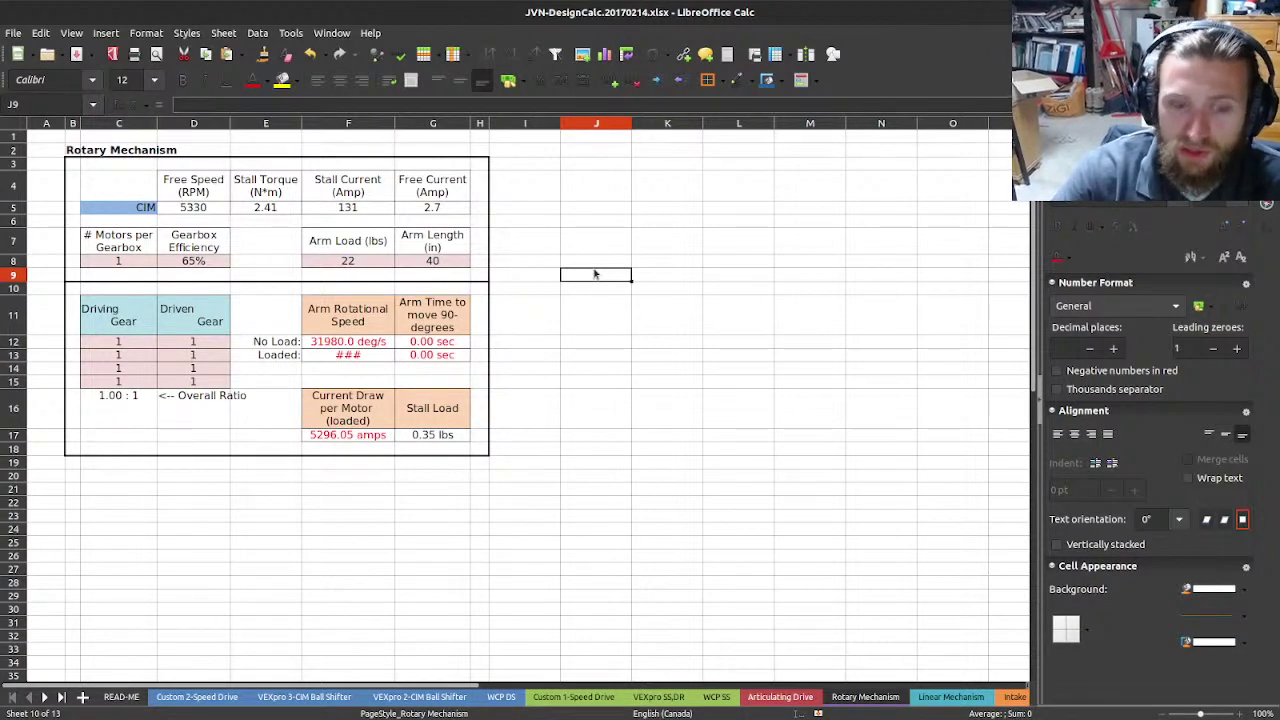
{"action": "type", "text": "="}
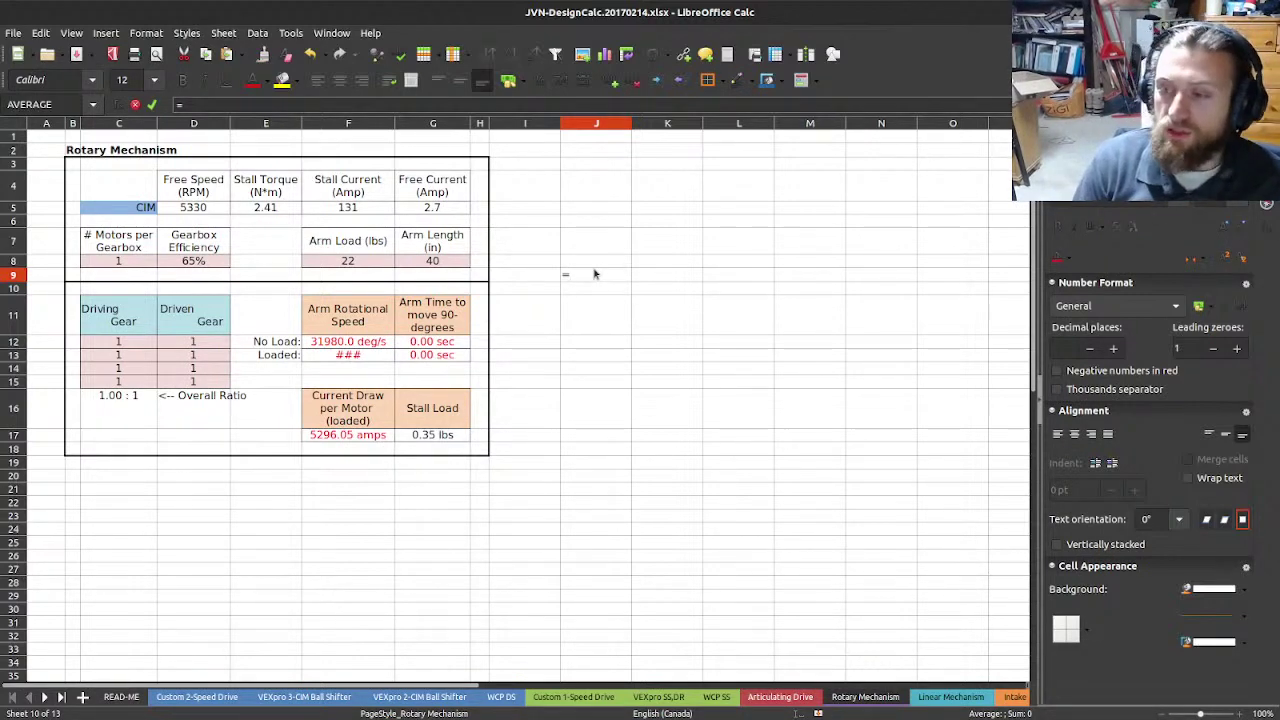
{"action": "type", "text": "100"}
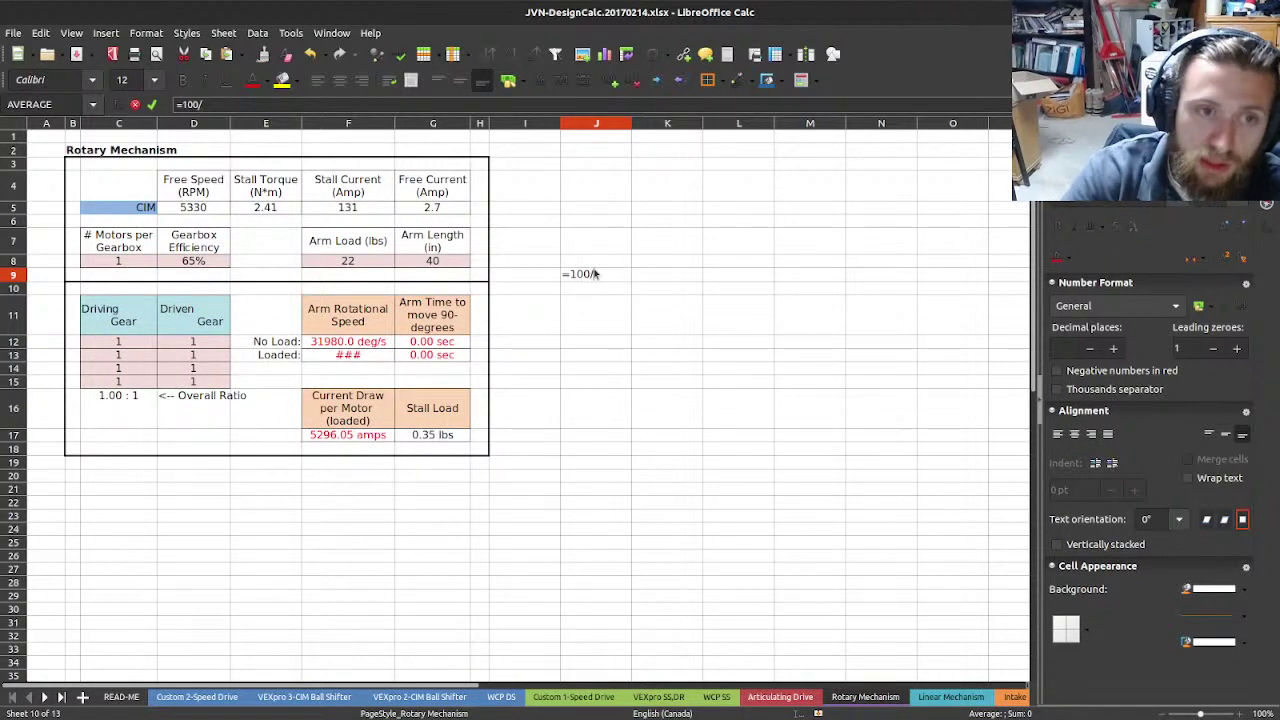
{"action": "type", "text": "/2.4"}
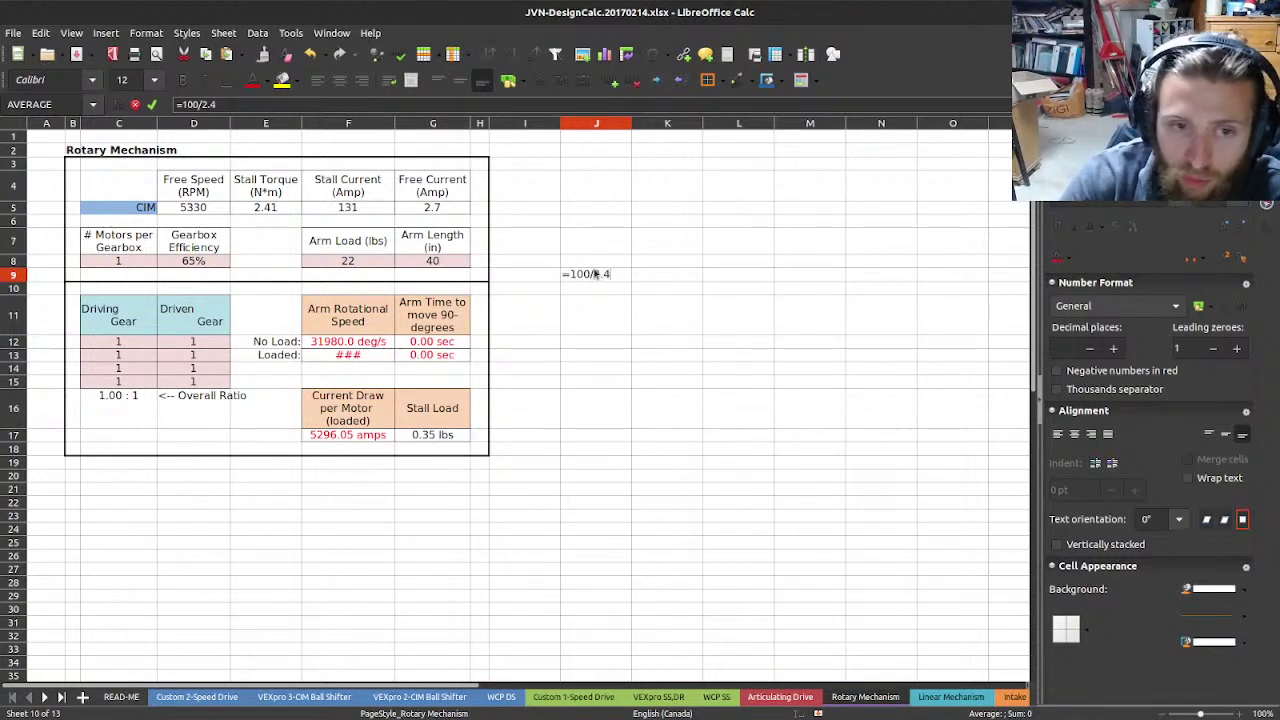
{"action": "key", "text": "Return"}
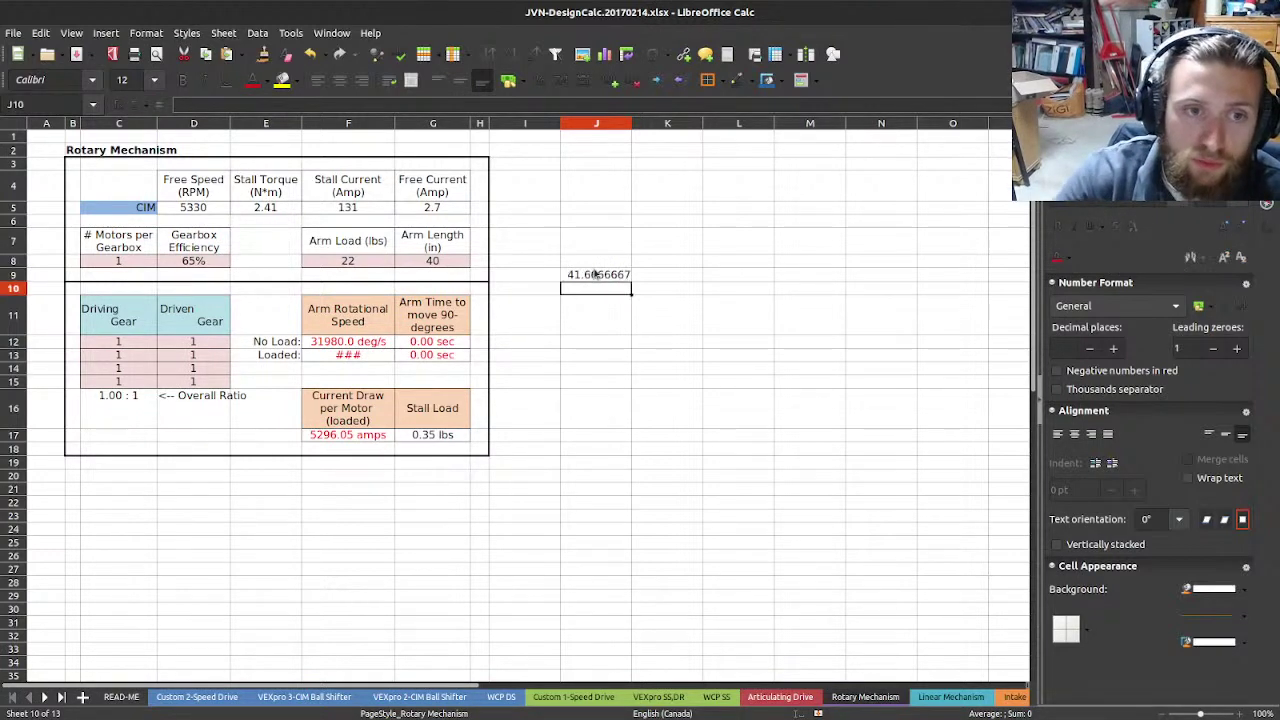
{"action": "left_click", "coordinate": [596, 276]}
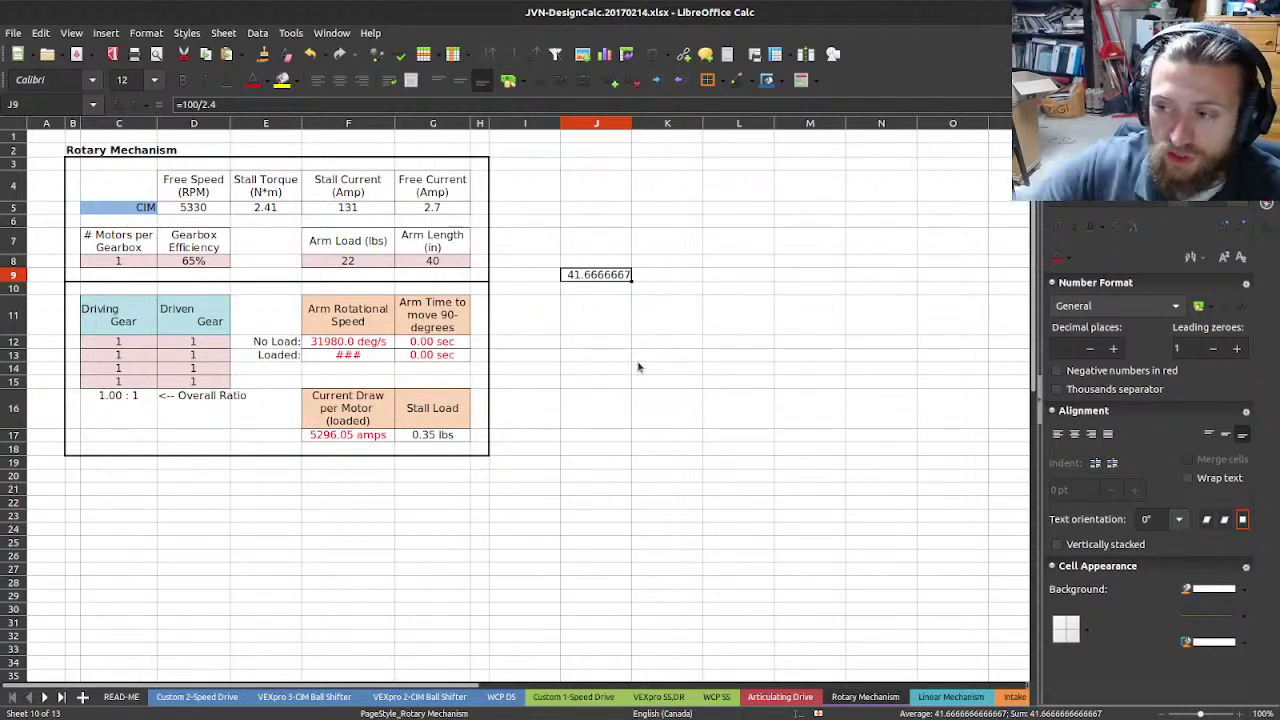
{"action": "key", "text": "Delete"}
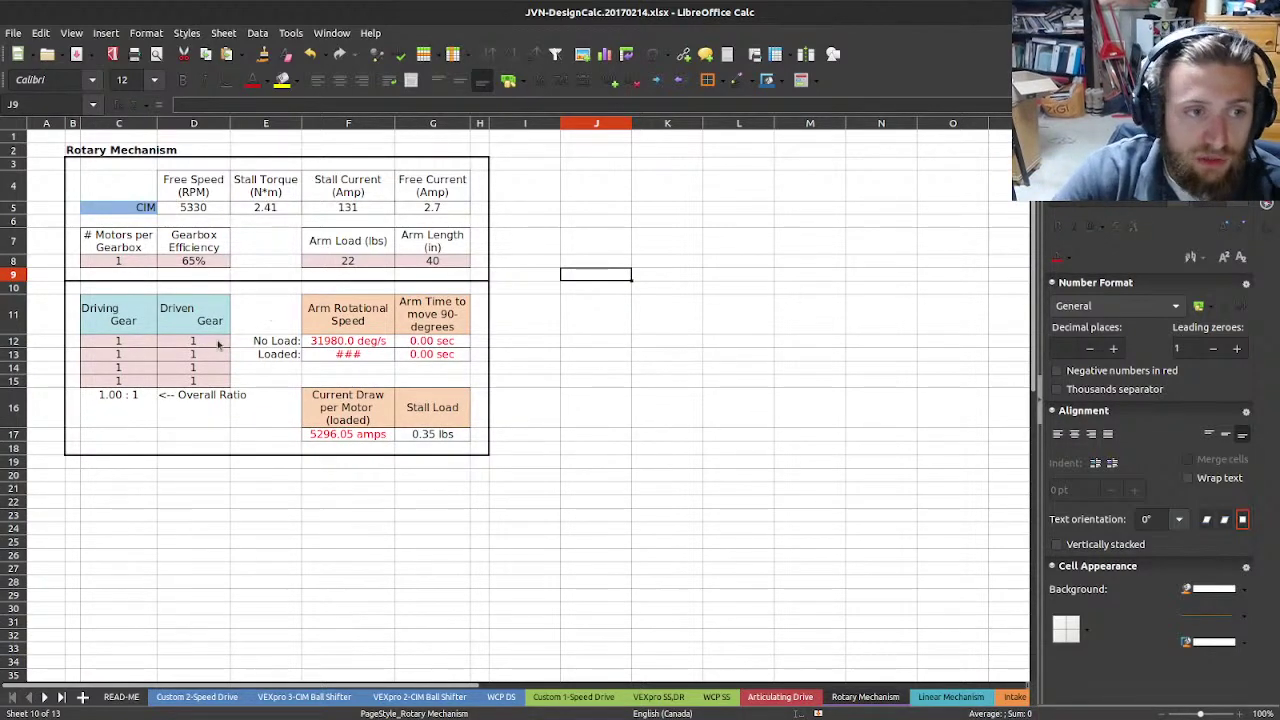
- Set the first driven gear value of the rotary mechanism to 42
{"action": "left_click", "coordinate": [218, 343]}
{"action": "type", "text": "42"}
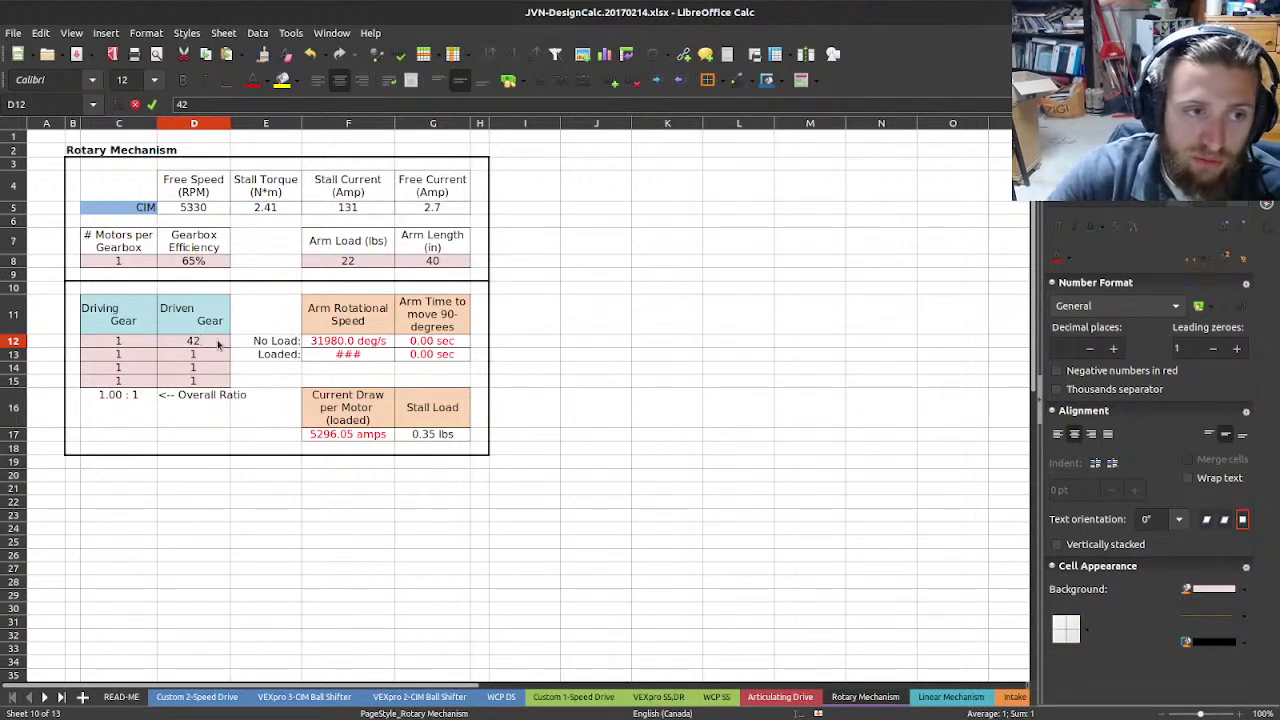
{"action": "key", "text": "Return"}
- Examine the overall ratio, the times to move 90 degrees, the loaded arm speed and the current draw per motor
{"action": "left_click", "coordinate": [111, 411]}
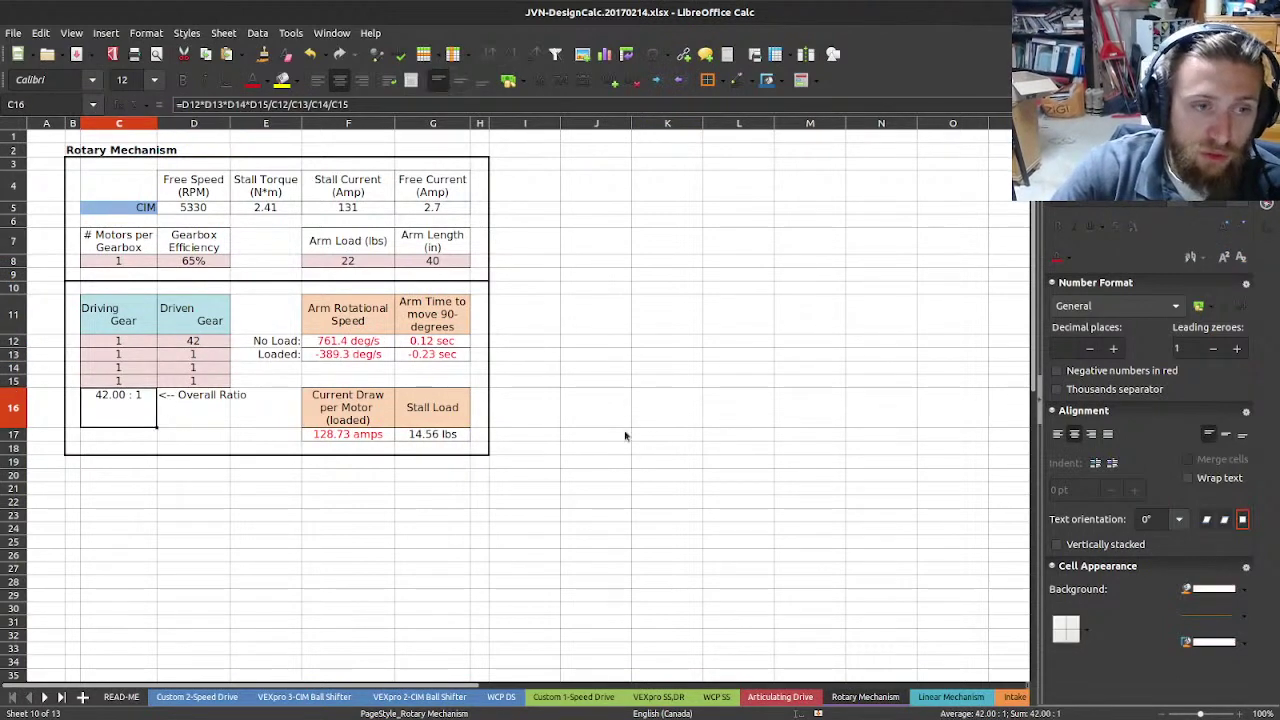
{"action": "left_click", "coordinate": [565, 354]}
{"action": "left_click", "coordinate": [450, 343]}
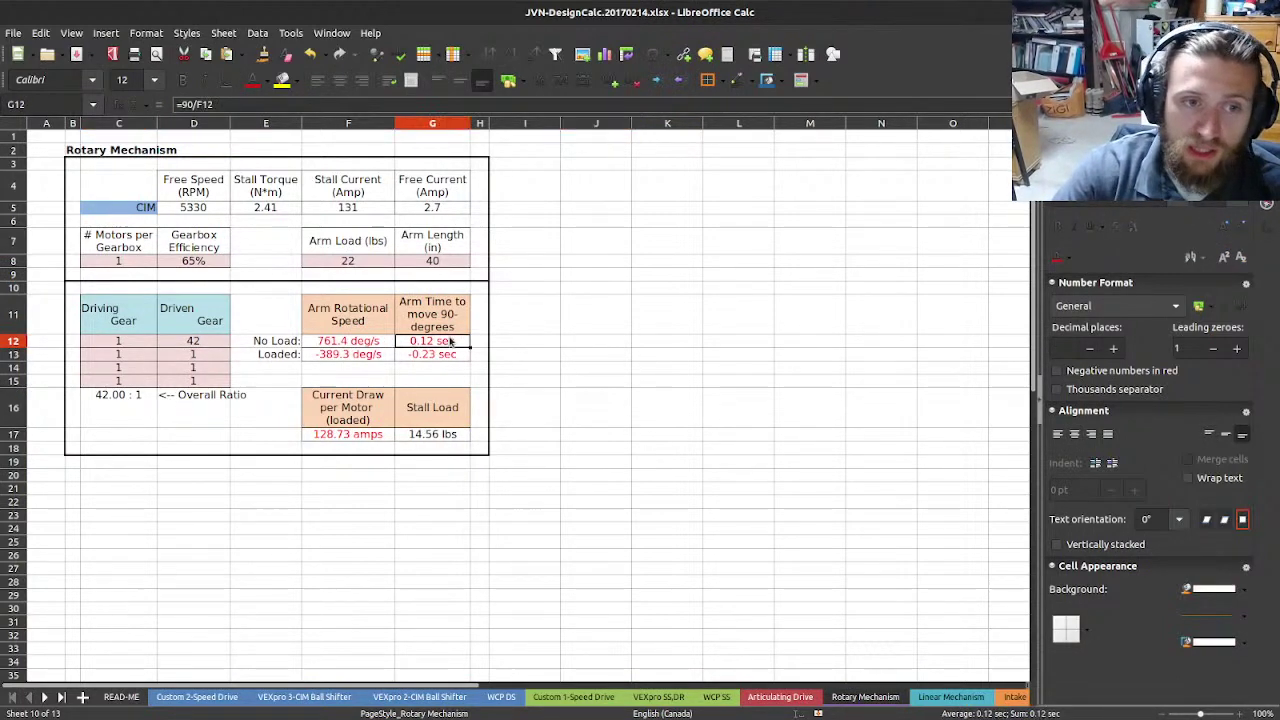
{"action": "left_click_drag", "start_coordinate": [450, 343], "coordinate": [450, 356]}
{"action": "mouse_move", "coordinate": [363, 356]}
{"action": "left_mouse_down"}
{"action": "mouse_move", "coordinate": [455, 360]}
{"action": "mouse_move", "coordinate": [360, 355]}
{"action": "left_mouse_up"}
{"action": "left_click", "coordinate": [358, 438]}
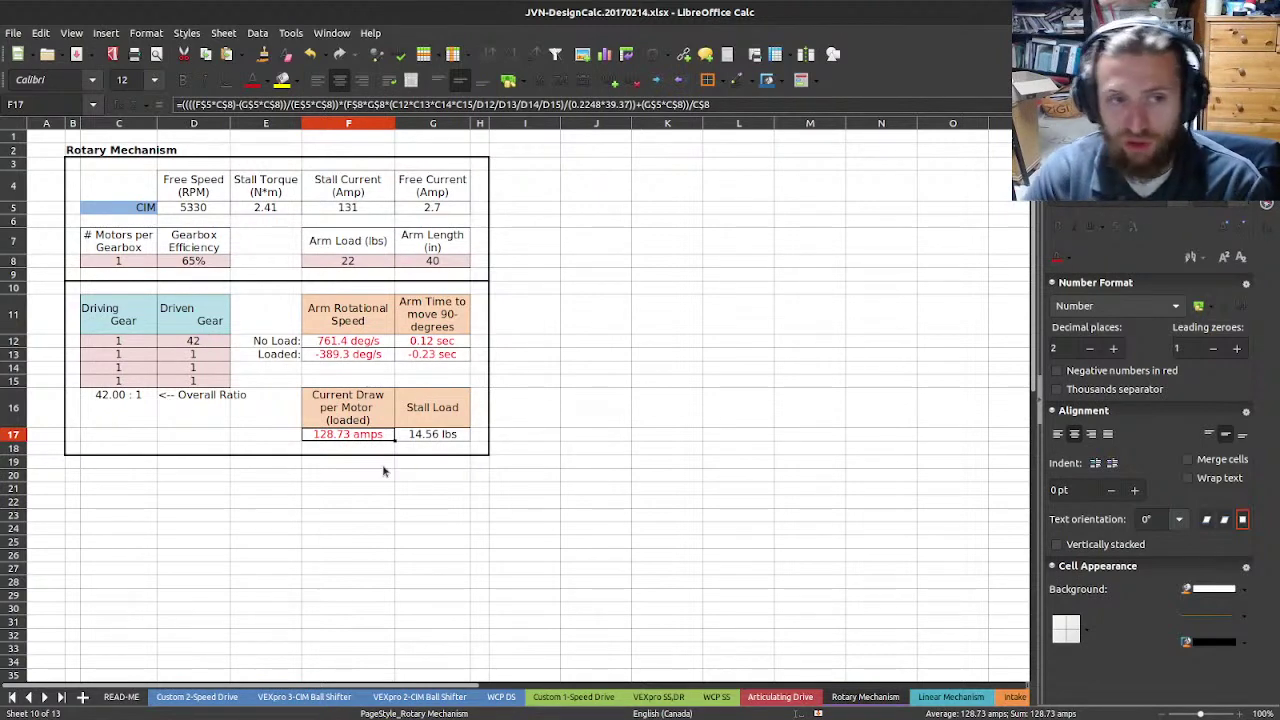
- Set the first driven gear value of the rotary mechanism to 50
{"action": "left_click", "coordinate": [215, 342]}
{"action": "type", "text": "50"}
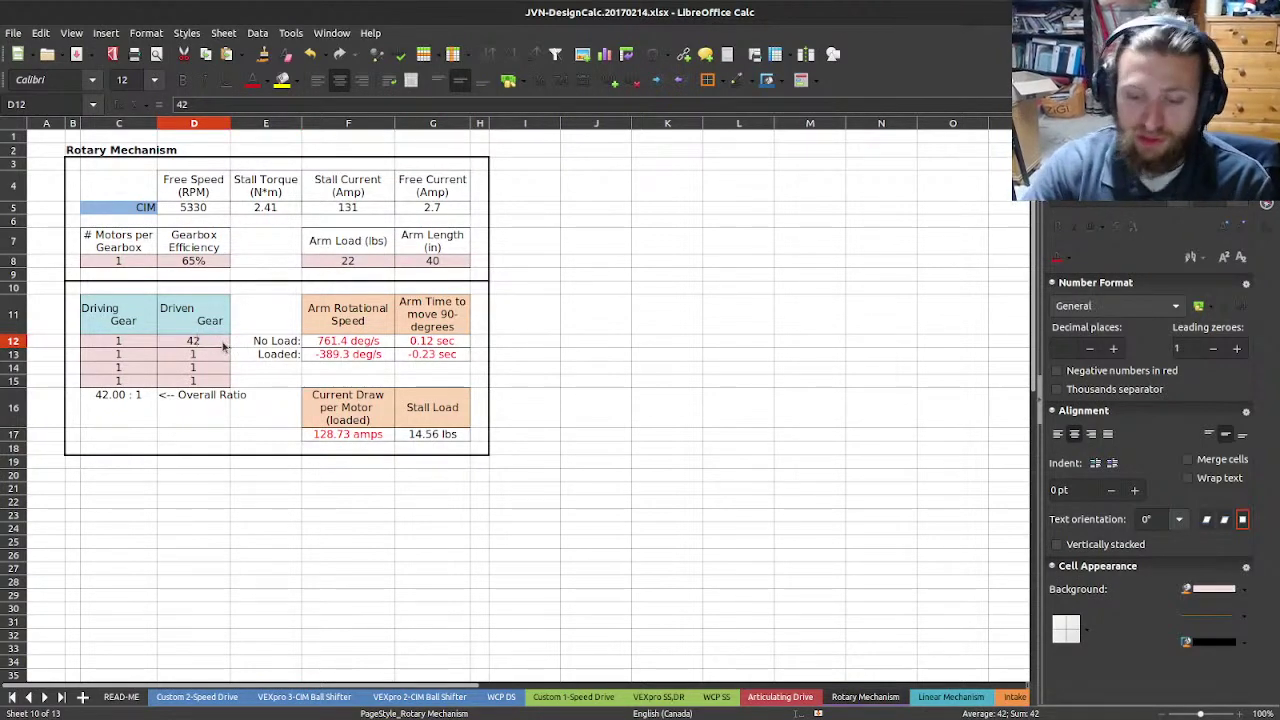
{"action": "key", "text": "Return"}
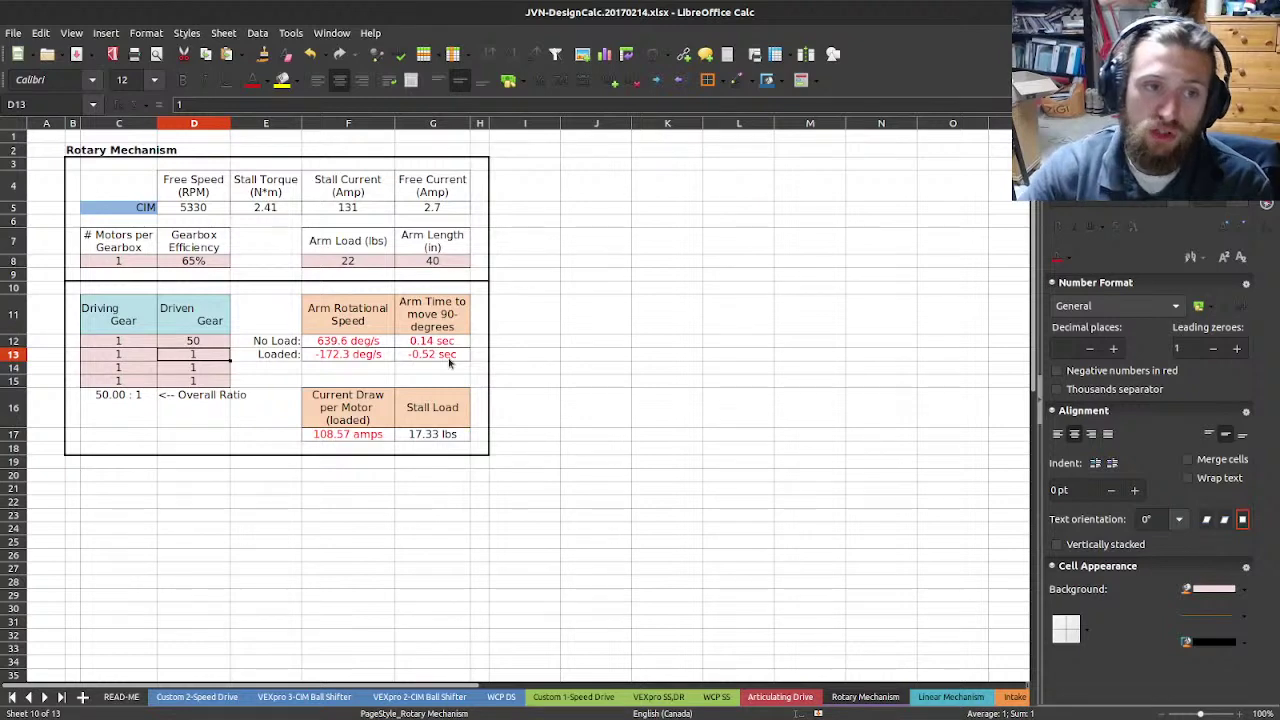
{"action": "left_click", "coordinate": [180, 346]}
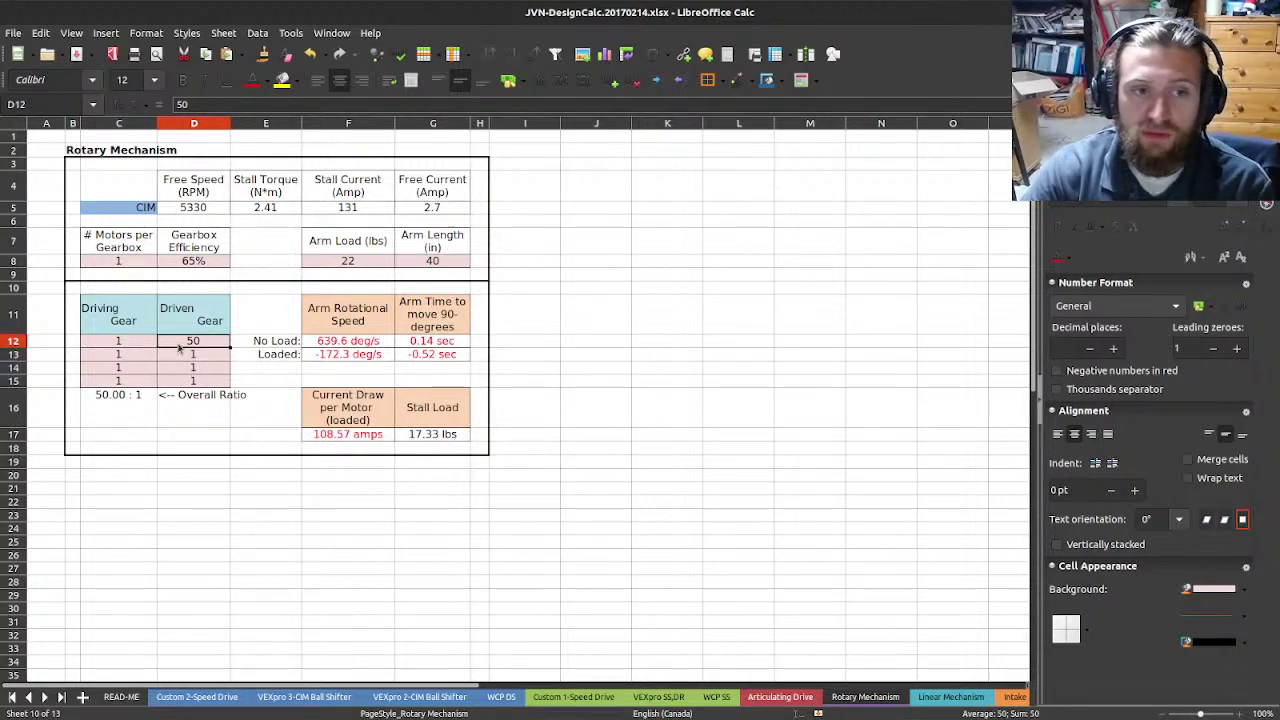
- Examine the loaded current draw per motor for the 50:1 overall ratio
{"action": "left_click", "coordinate": [352, 421]}
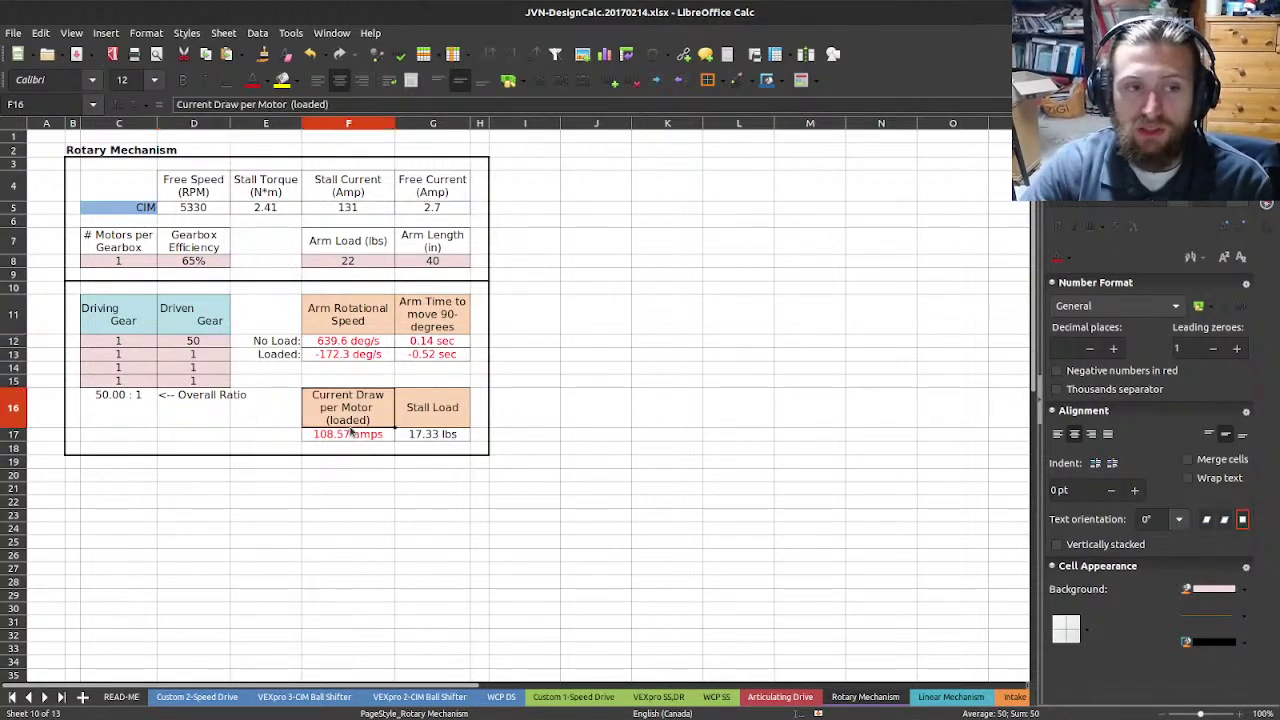
{"action": "left_click", "coordinate": [348, 436]}
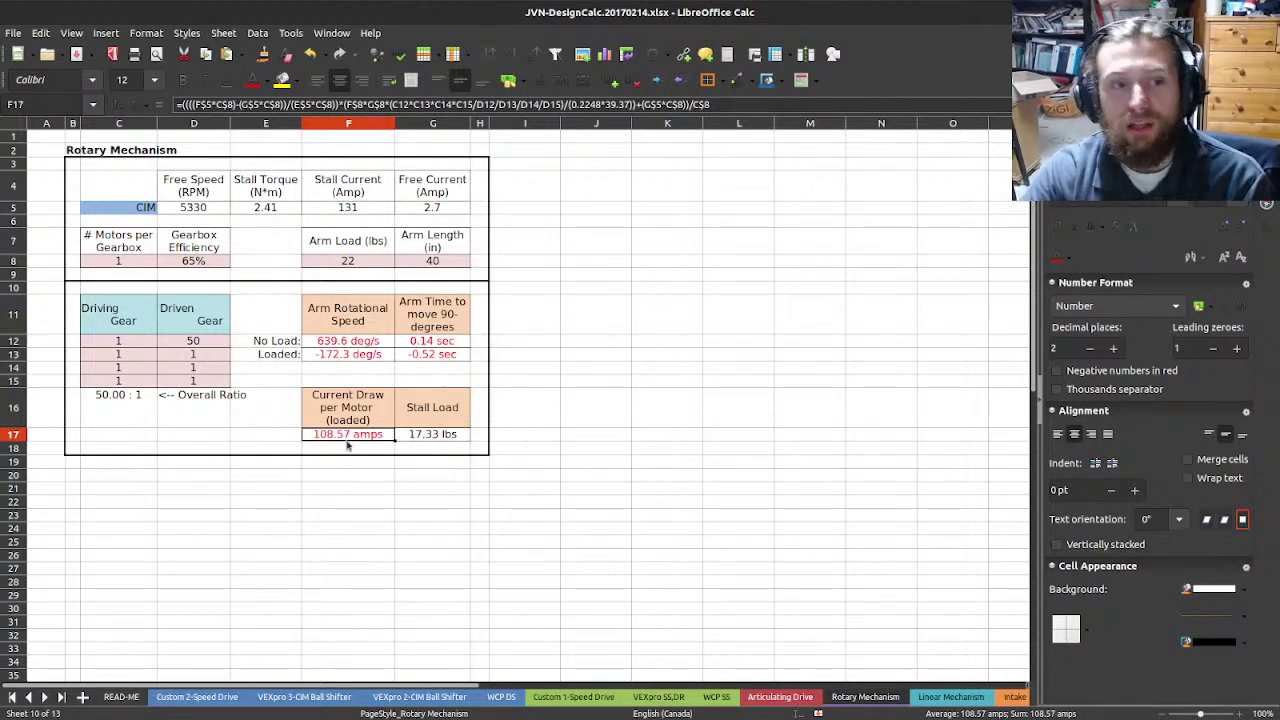
{"action": "left_click", "coordinate": [556, 436]}
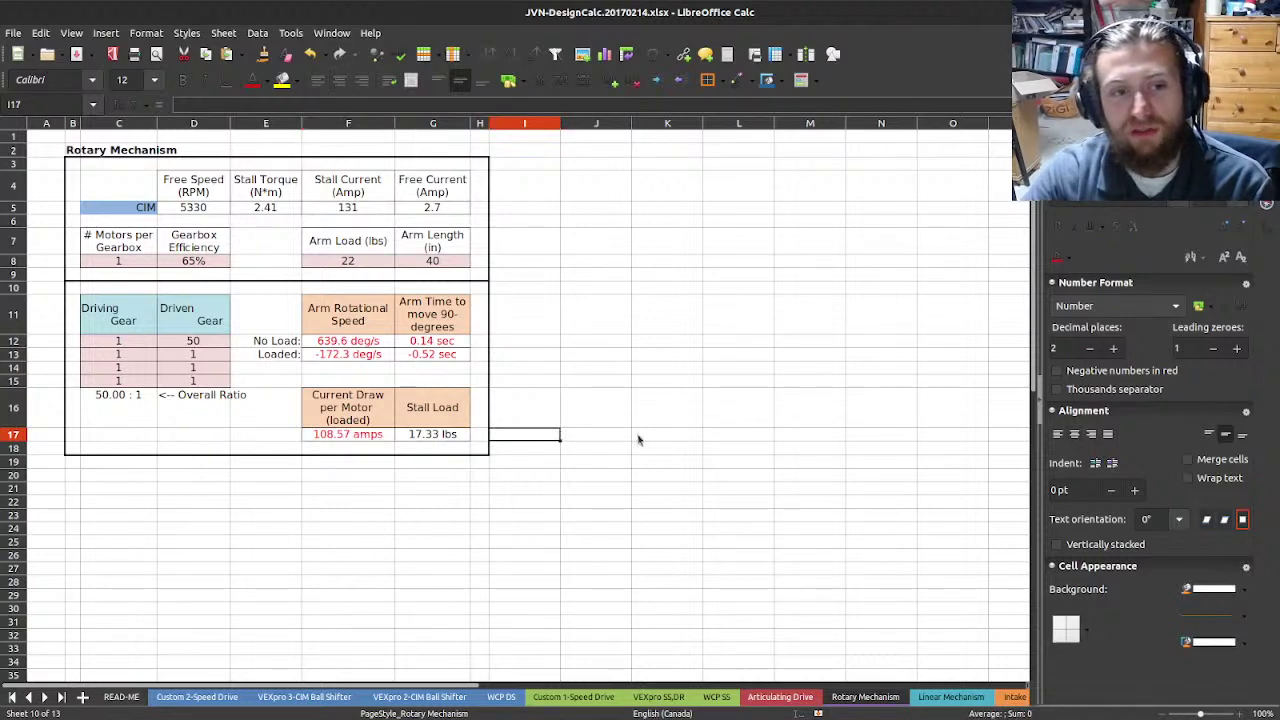
{"action": "key", "text": "Right"}
{"action": "key", "text": "Right"}
{"action": "key", "text": "Left"}
{"action": "key", "text": "Left"}
{"action": "key", "text": "Left"}
{"action": "key", "text": "Left"}
{"action": "key", "text": "Left"}
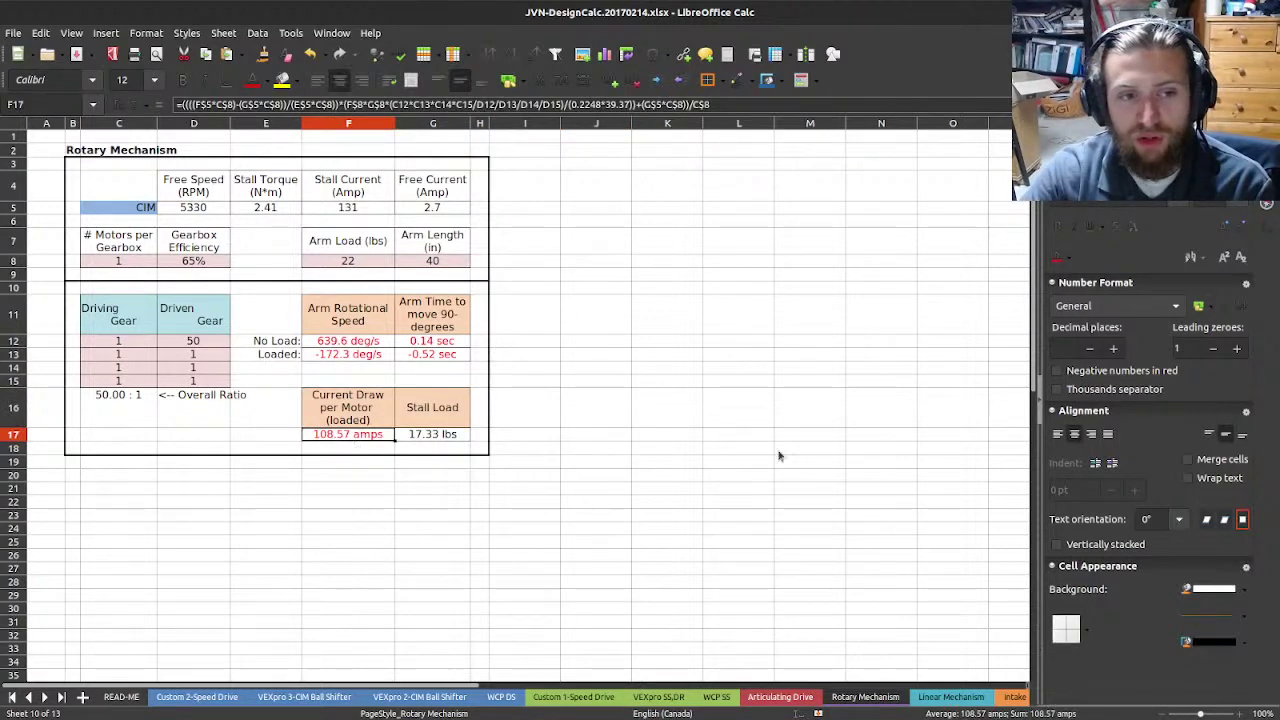
{"action": "left_click", "coordinate": [626, 440]}
{"action": "left_click", "coordinate": [345, 438]}
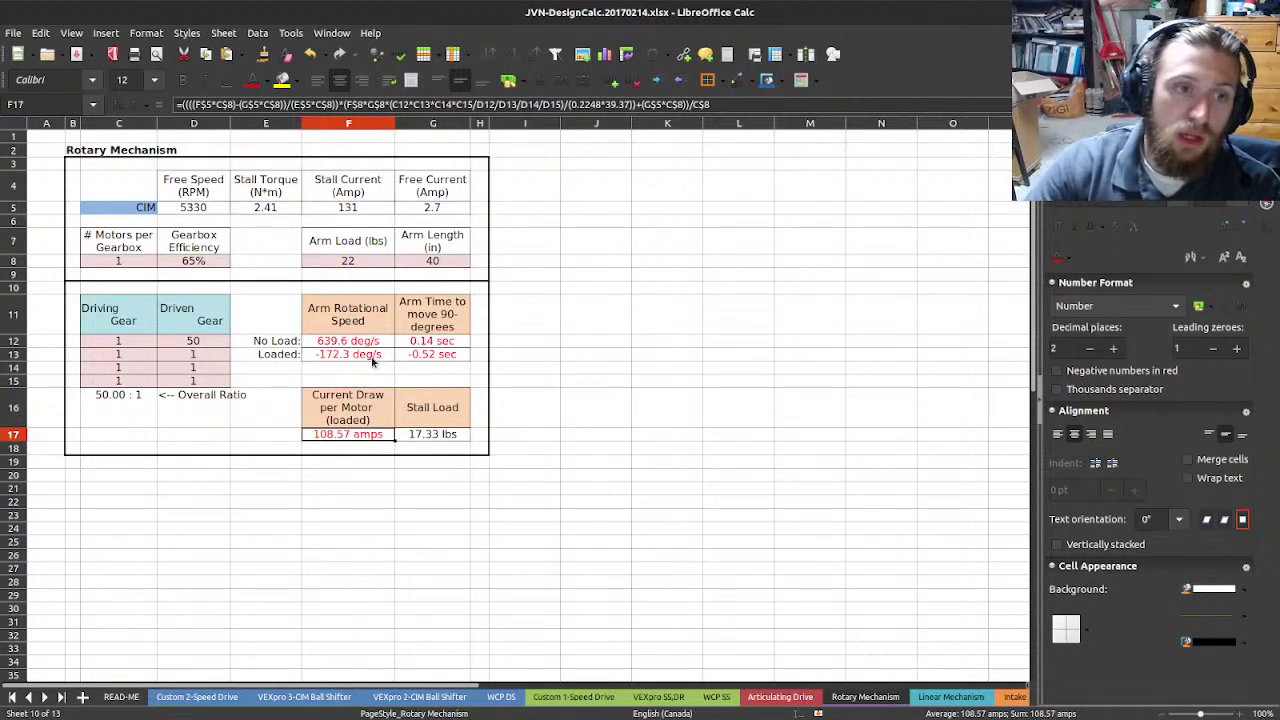
- Set the first driven gear value of the rotary mechanism to 100
{"action": "left_click", "coordinate": [212, 345]}
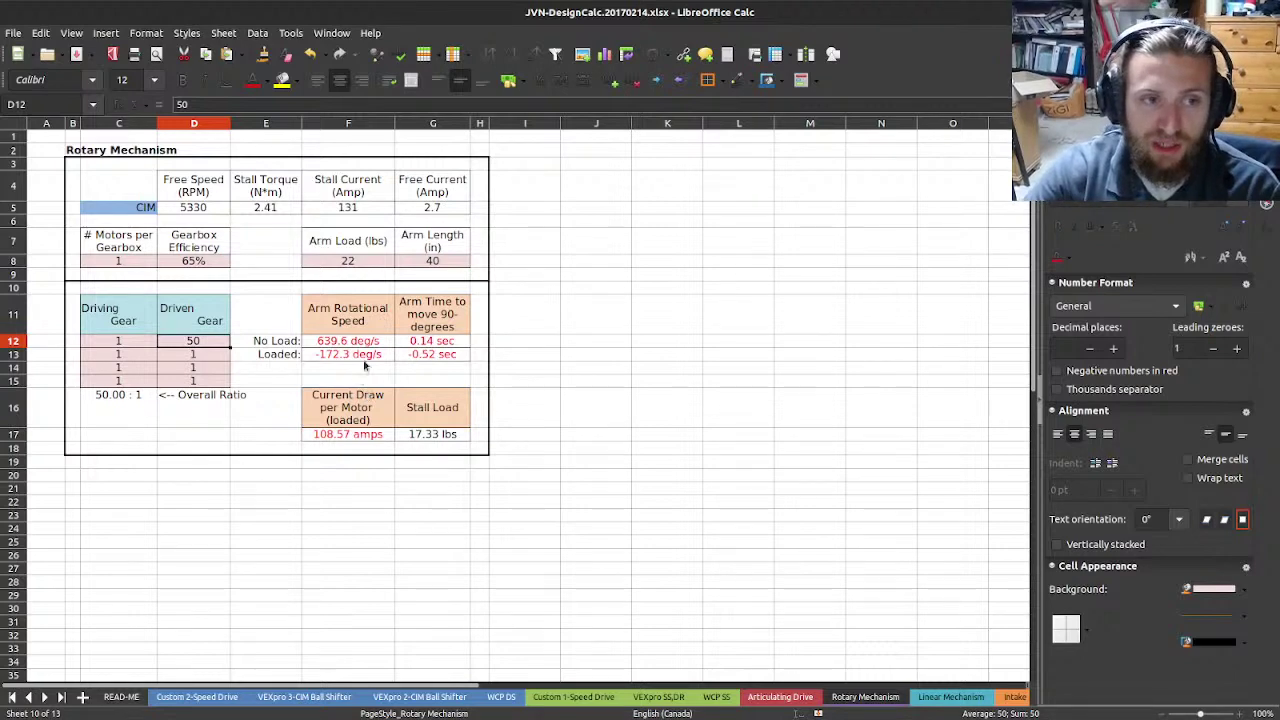
{"action": "left_click_drag", "start_coordinate": [366, 364], "coordinate": [454, 370]}
{"action": "left_click", "coordinate": [195, 341]}
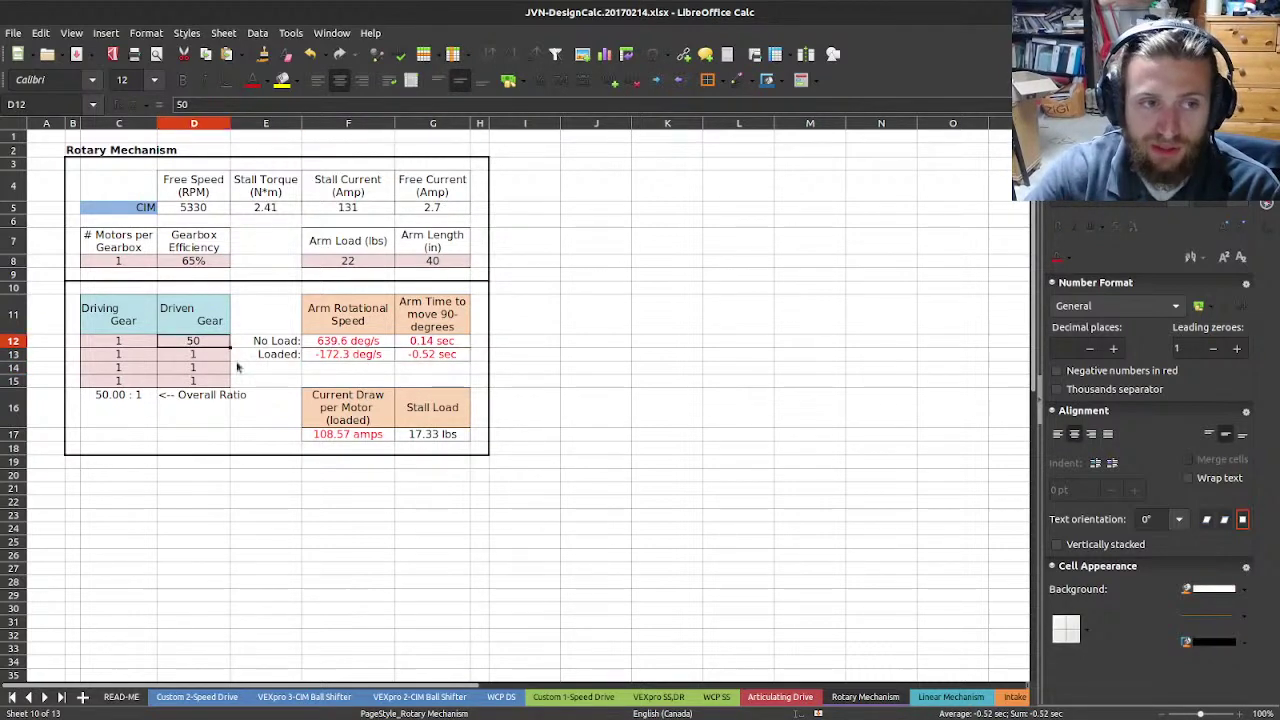
{"action": "type", "text": "100"}
{"action": "key", "text": "Return"}
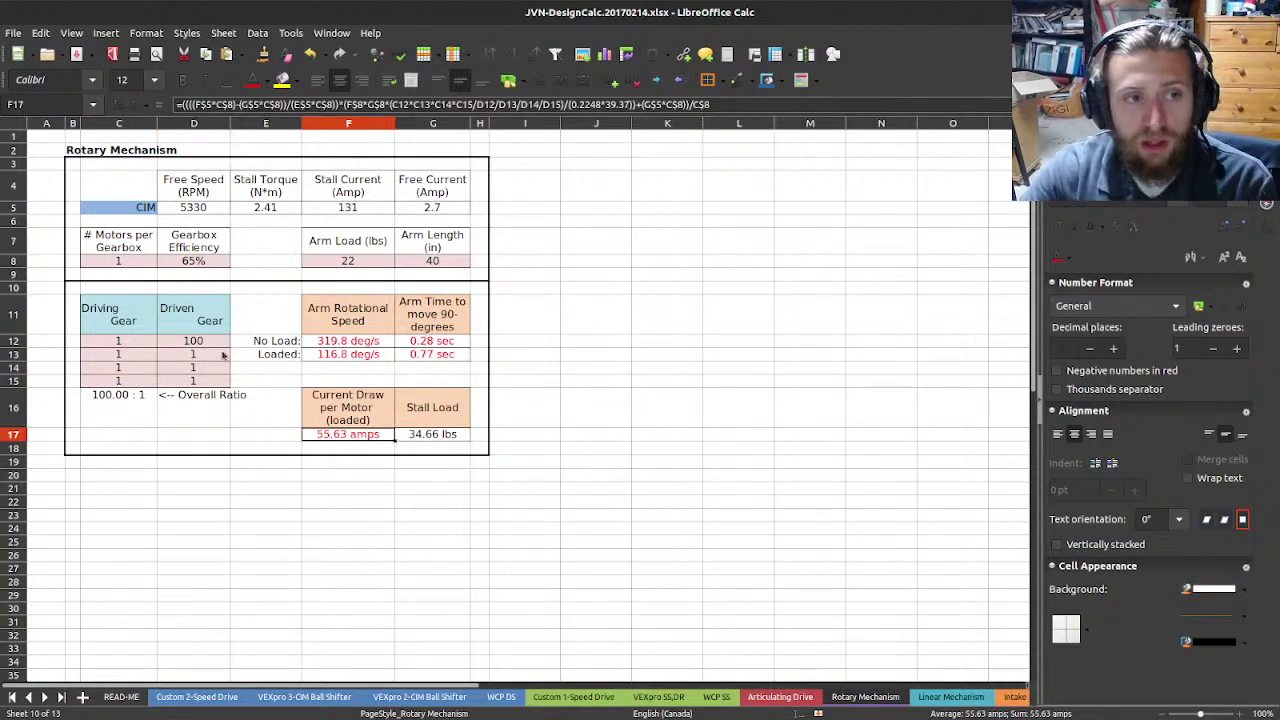
{"action": "key", "text": "Up"}
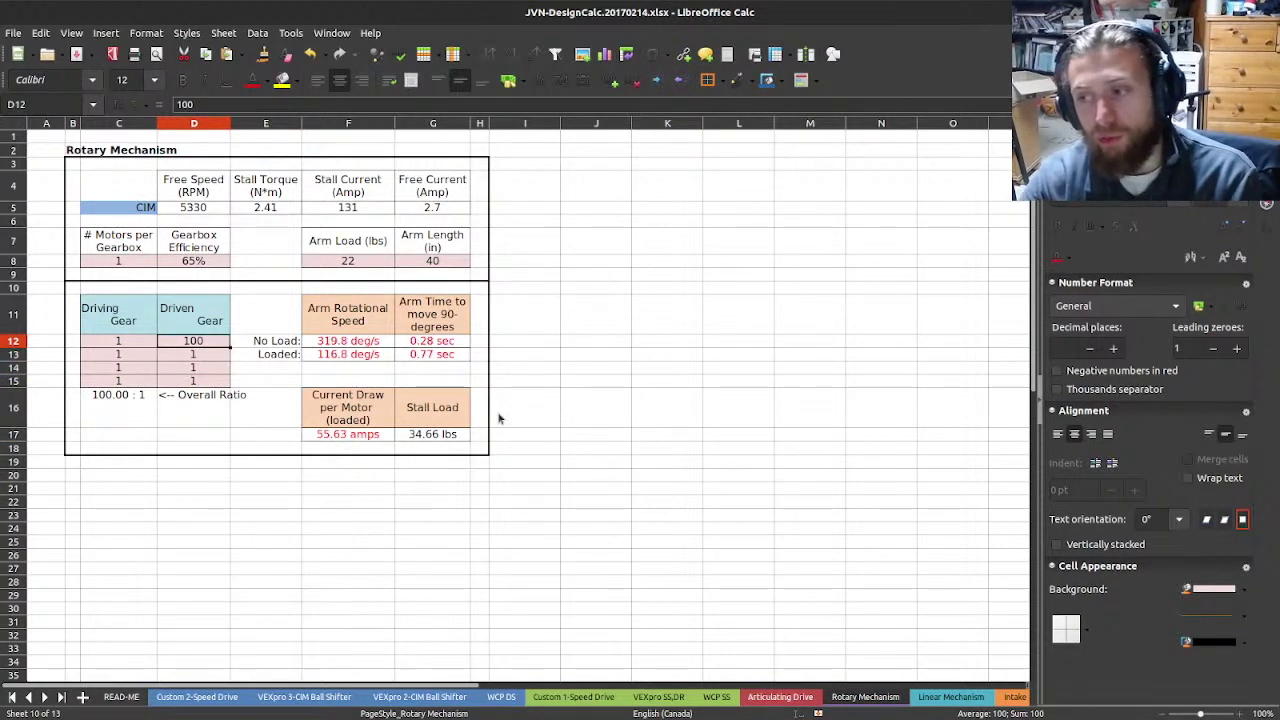
- Examine the no-load and loaded times to move 90 degrees, the current draw per motor and the stall load at 100:1
{"action": "left_click_drag", "start_coordinate": [432, 341], "coordinate": [449, 358]}
{"action": "left_click", "coordinate": [518, 356]}
{"action": "left_click", "coordinate": [582, 342]}
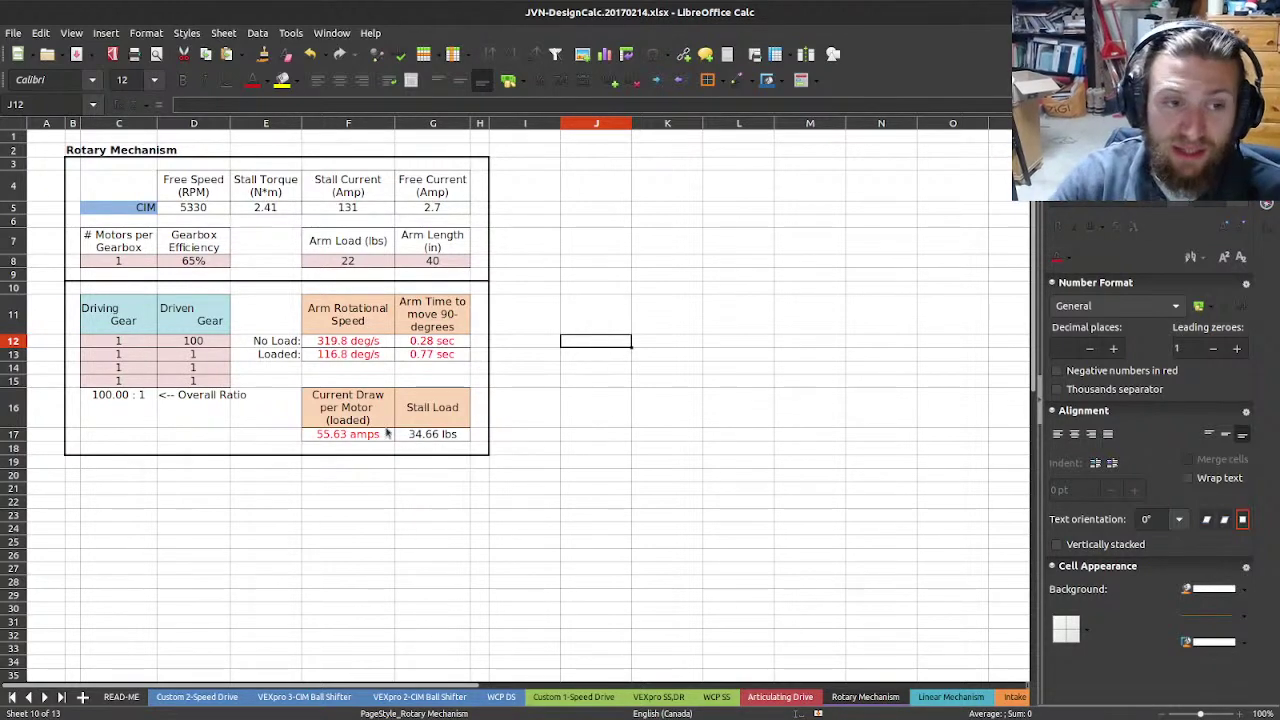
{"action": "left_click", "coordinate": [426, 352]}
{"action": "left_click_drag", "start_coordinate": [426, 352], "coordinate": [426, 342]}
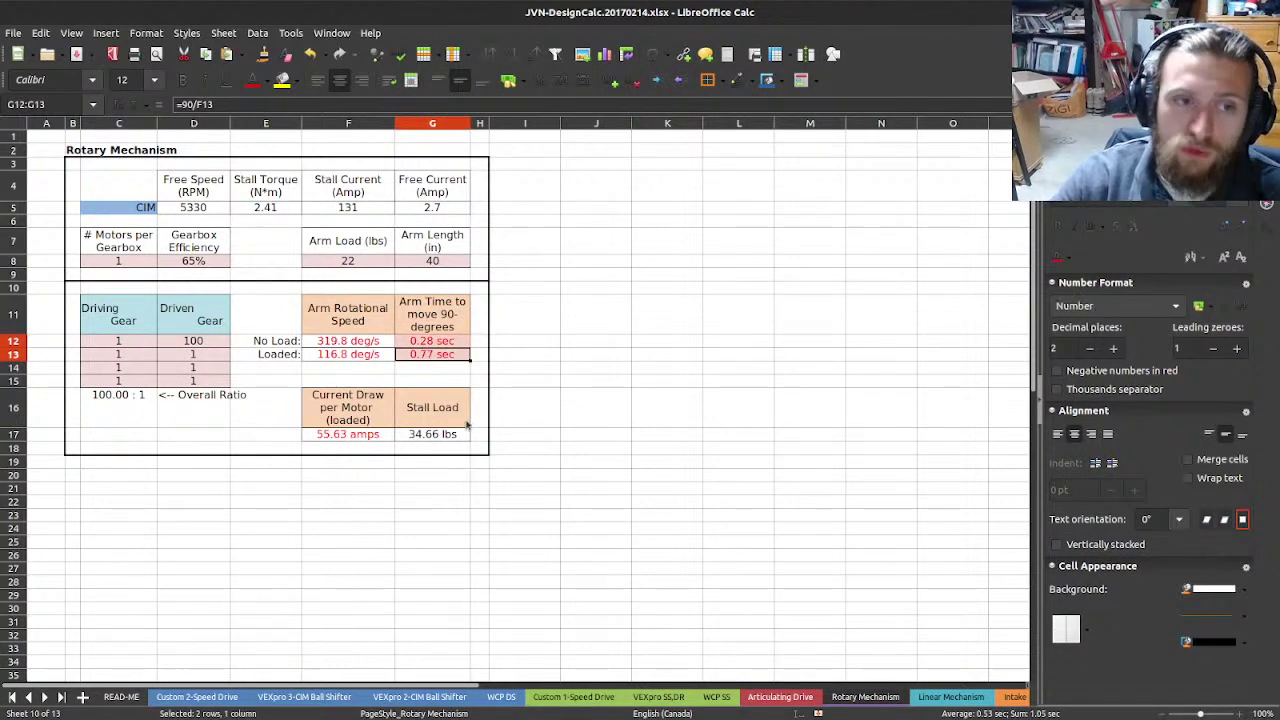
{"action": "left_click", "coordinate": [372, 441]}
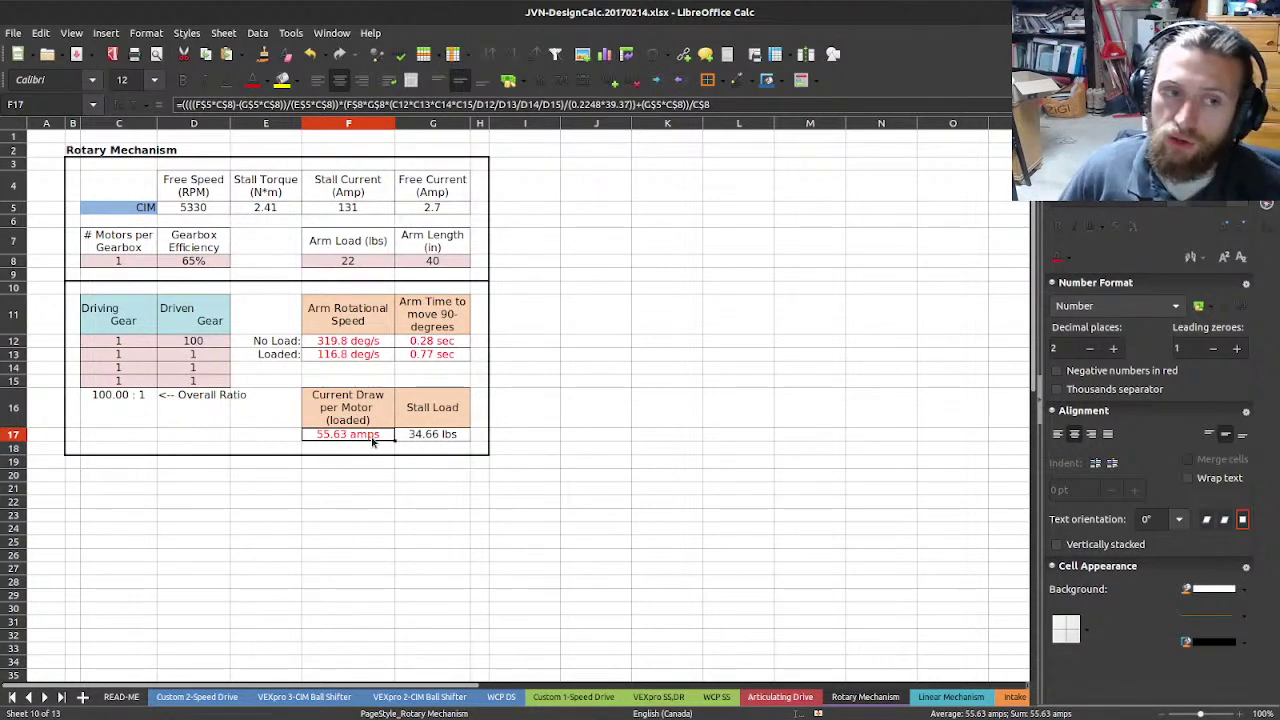
{"action": "left_click", "coordinate": [420, 442]}
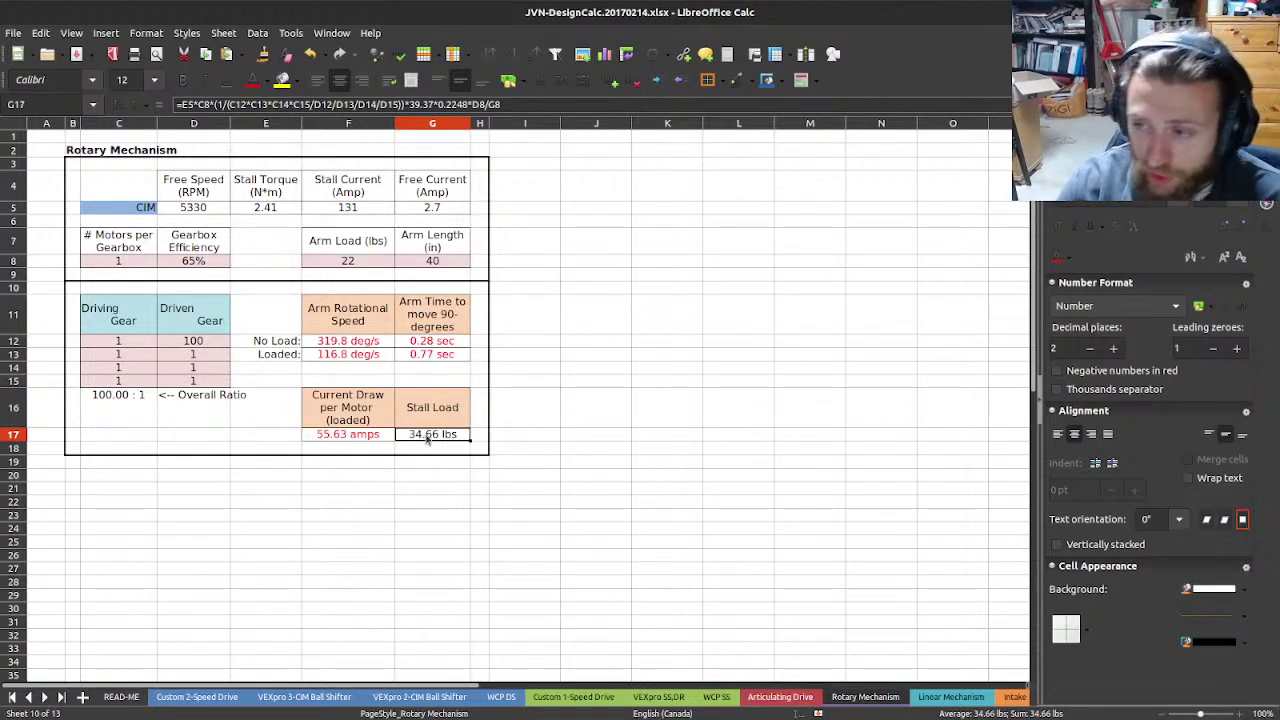
{"action": "left_click", "coordinate": [523, 457]}
{"action": "left_click", "coordinate": [526, 415]}
{"action": "left_click", "coordinate": [515, 434]}
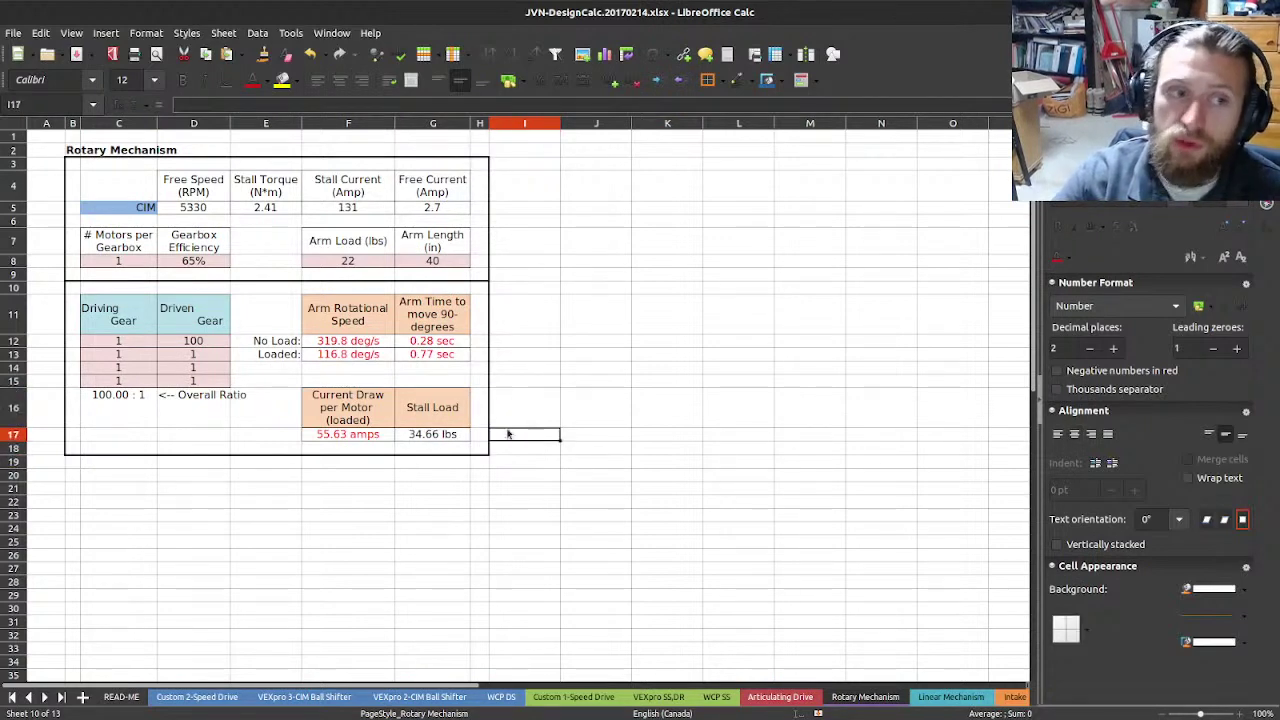
- Set the second driven gear value to 2, leaving the first driven gear at 100
{"action": "left_click", "coordinate": [199, 343]}
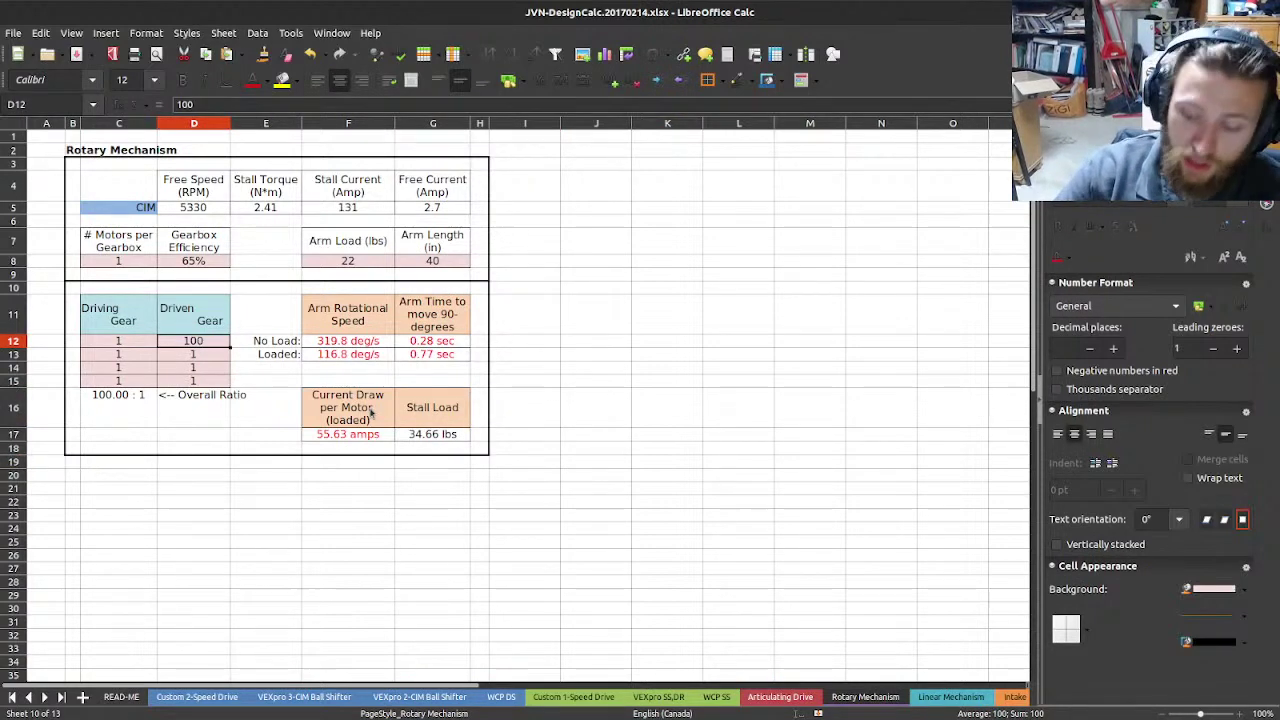
{"action": "key", "text": "Down"}
{"action": "type", "text": "2"}
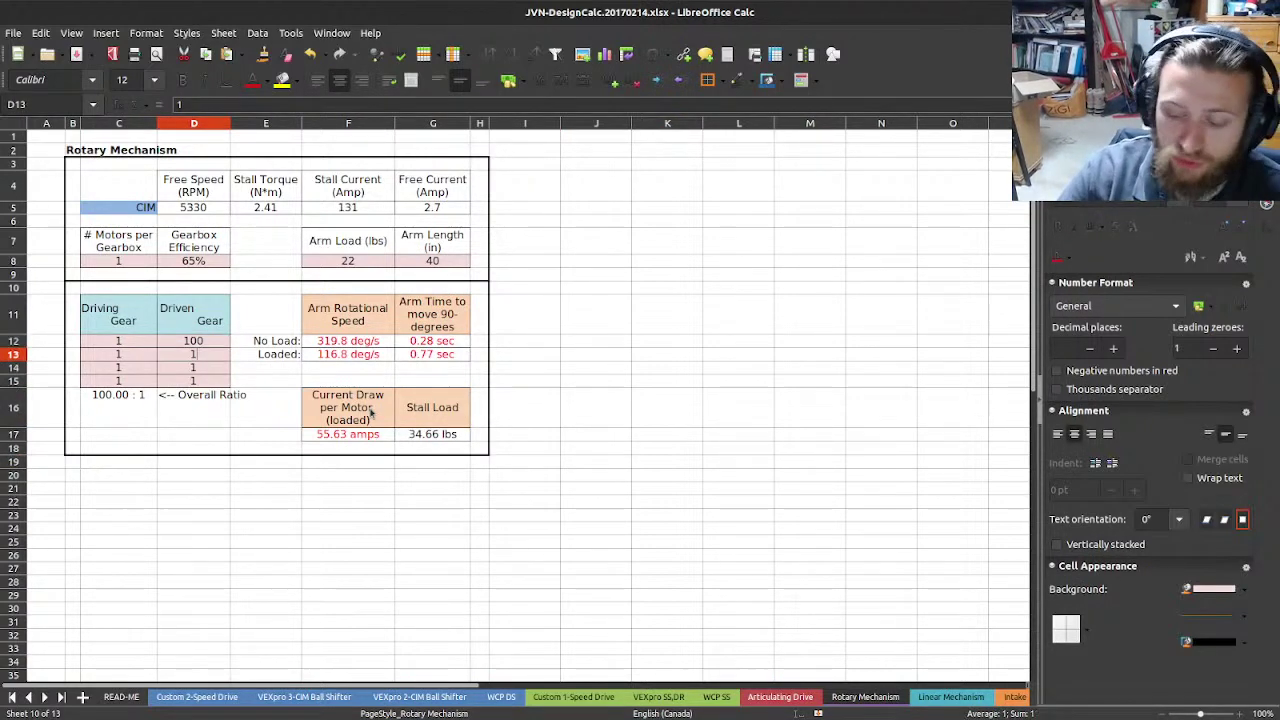
{"action": "key", "text": "Return"}
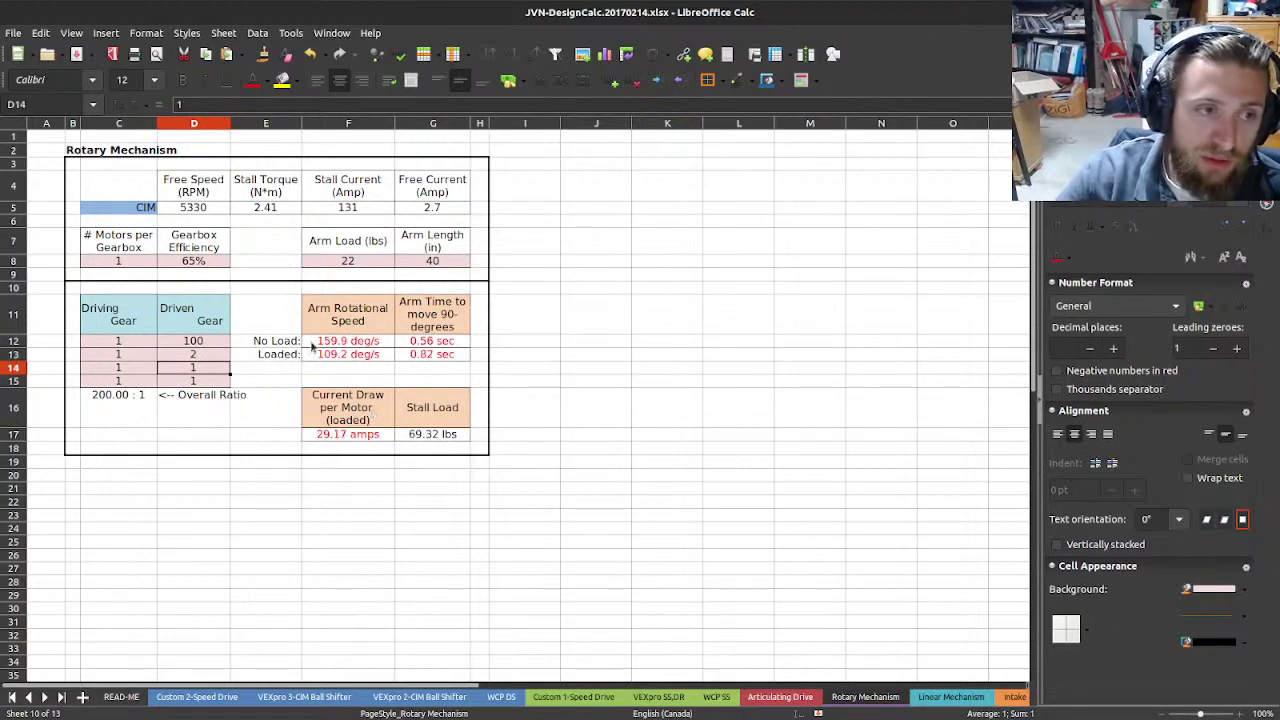
- Review the current draw, stall load and 90-degree movement times at the 200:1 ratio, leaving their formulas unedited
{"action": "left_click", "coordinate": [366, 437]}
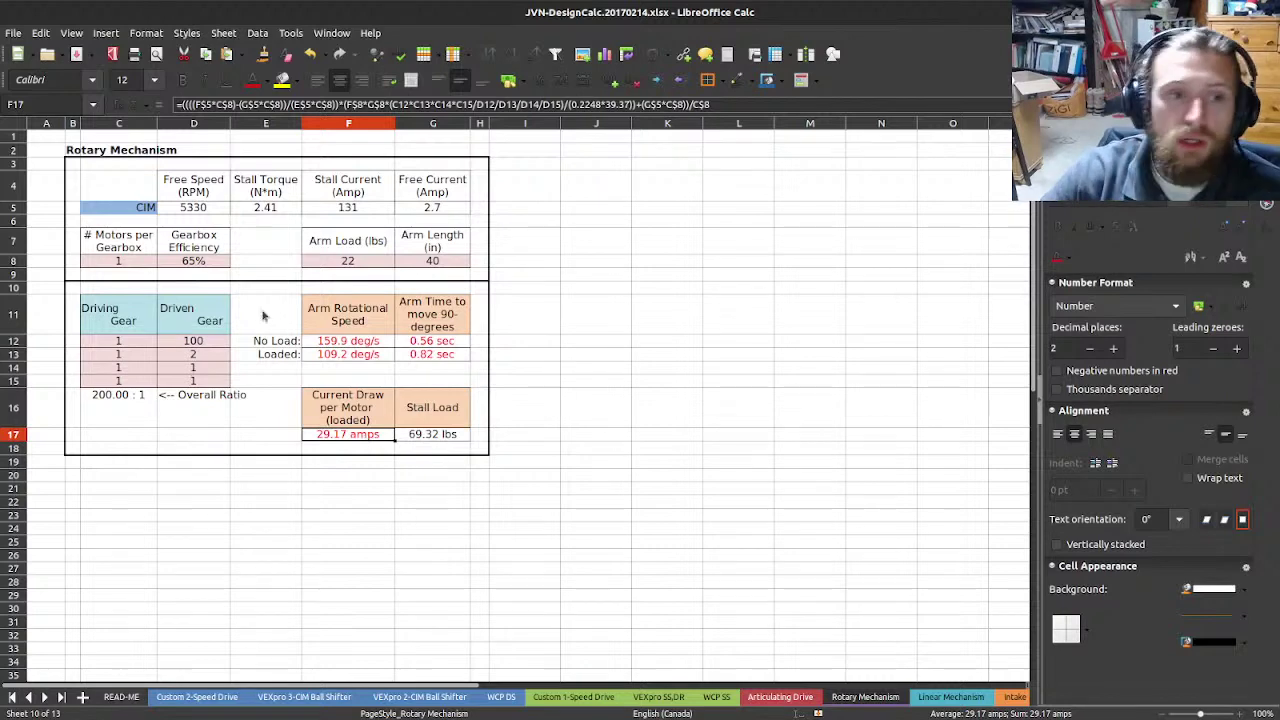
{"action": "left_click", "coordinate": [423, 435]}
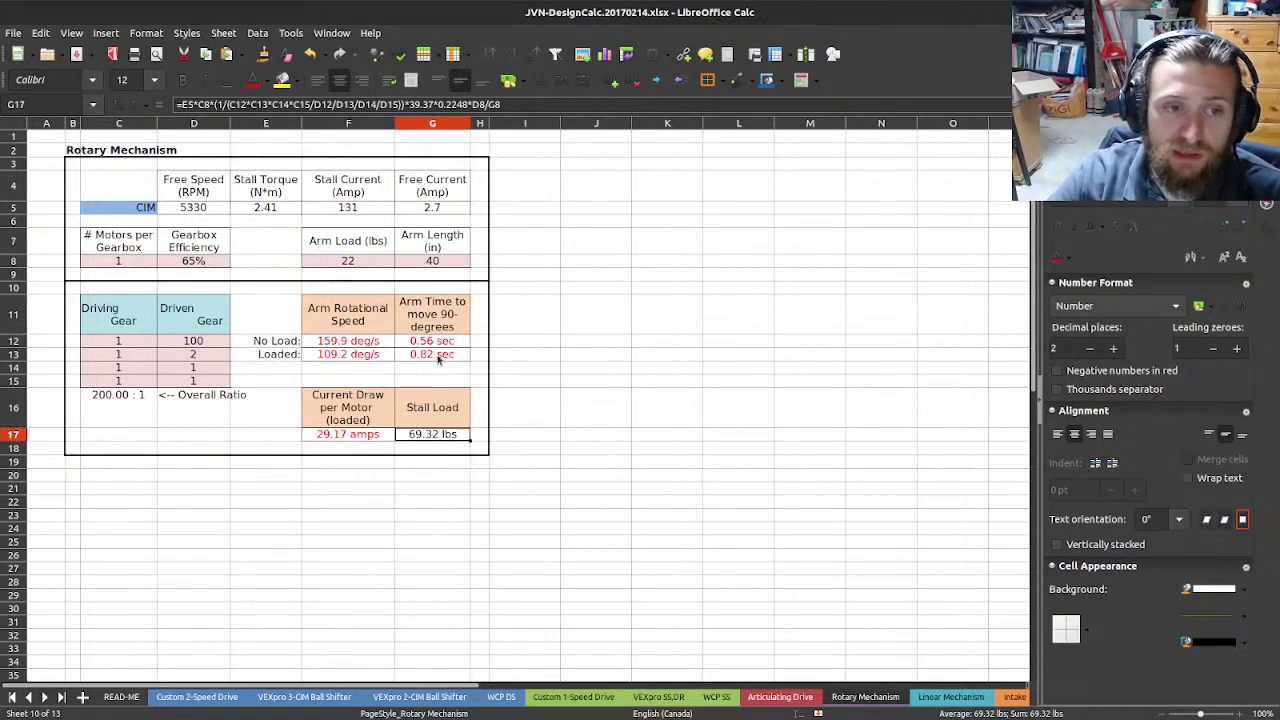
{"action": "double_click", "coordinate": [440, 345]}
{"action": "left_click", "coordinate": [500, 358]}
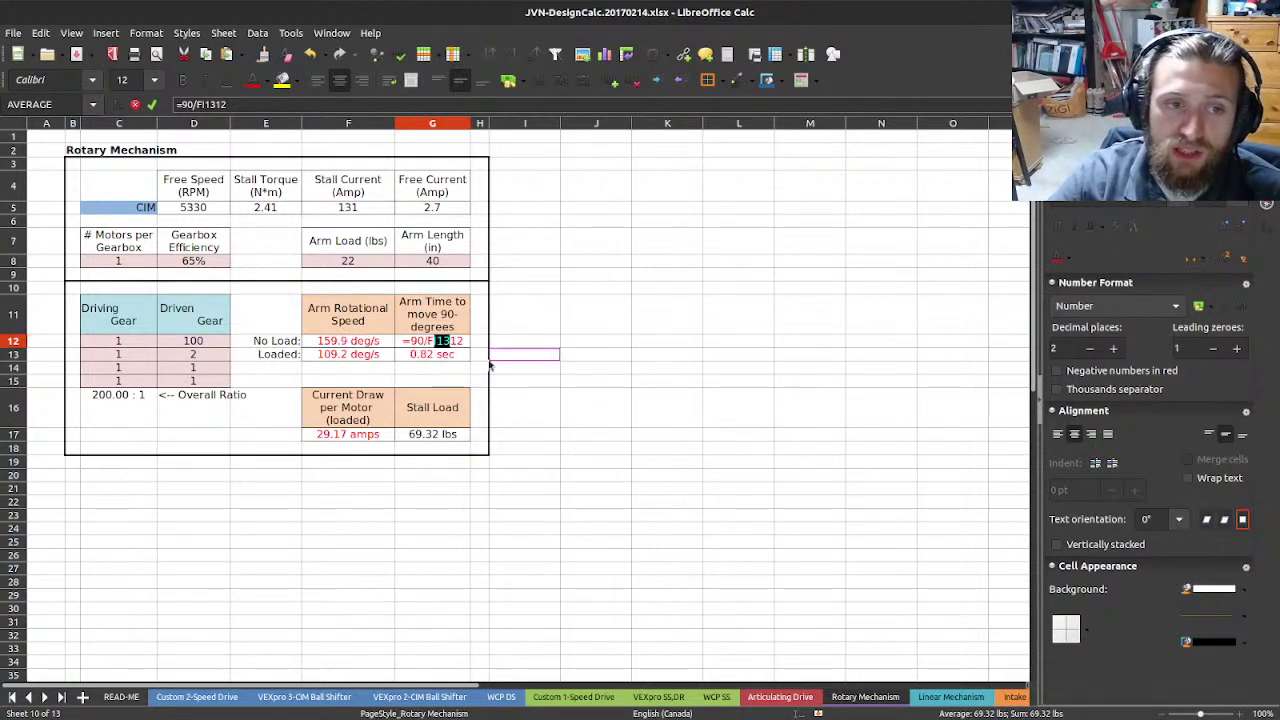
{"action": "left_click", "coordinate": [482, 356]}
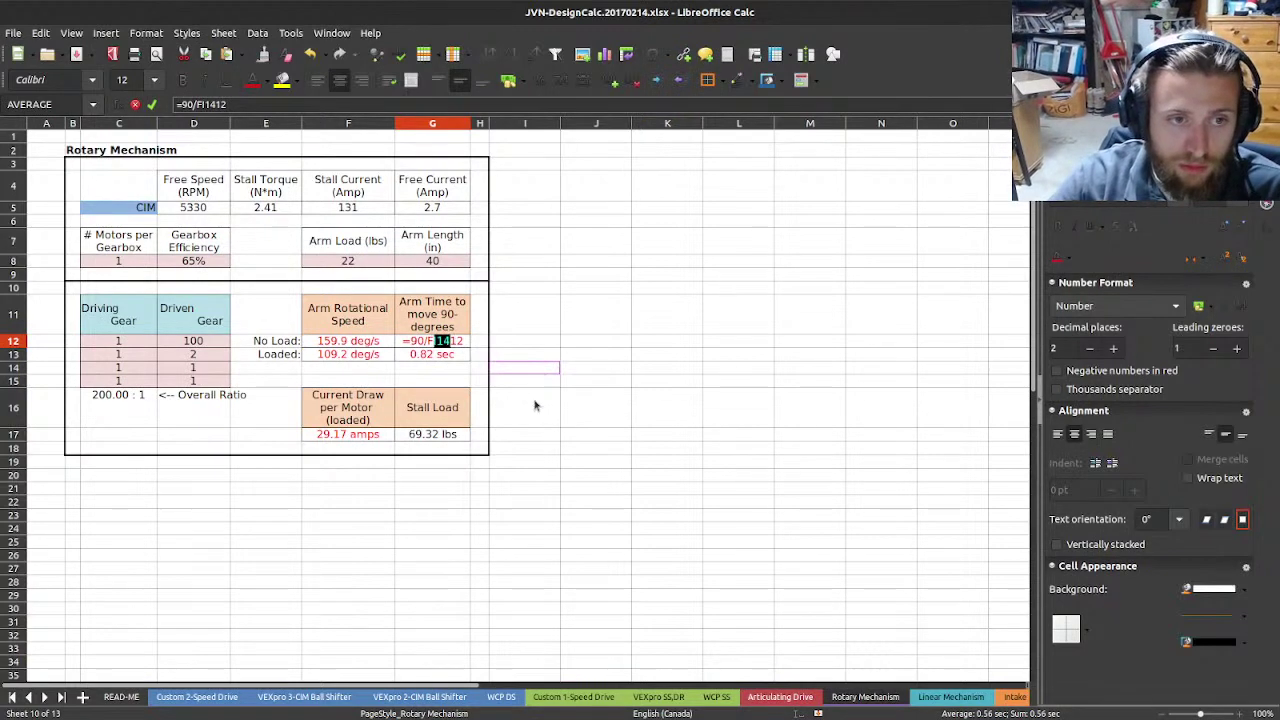
{"action": "key", "text": "Escape"}
{"action": "left_click", "coordinate": [462, 358]}
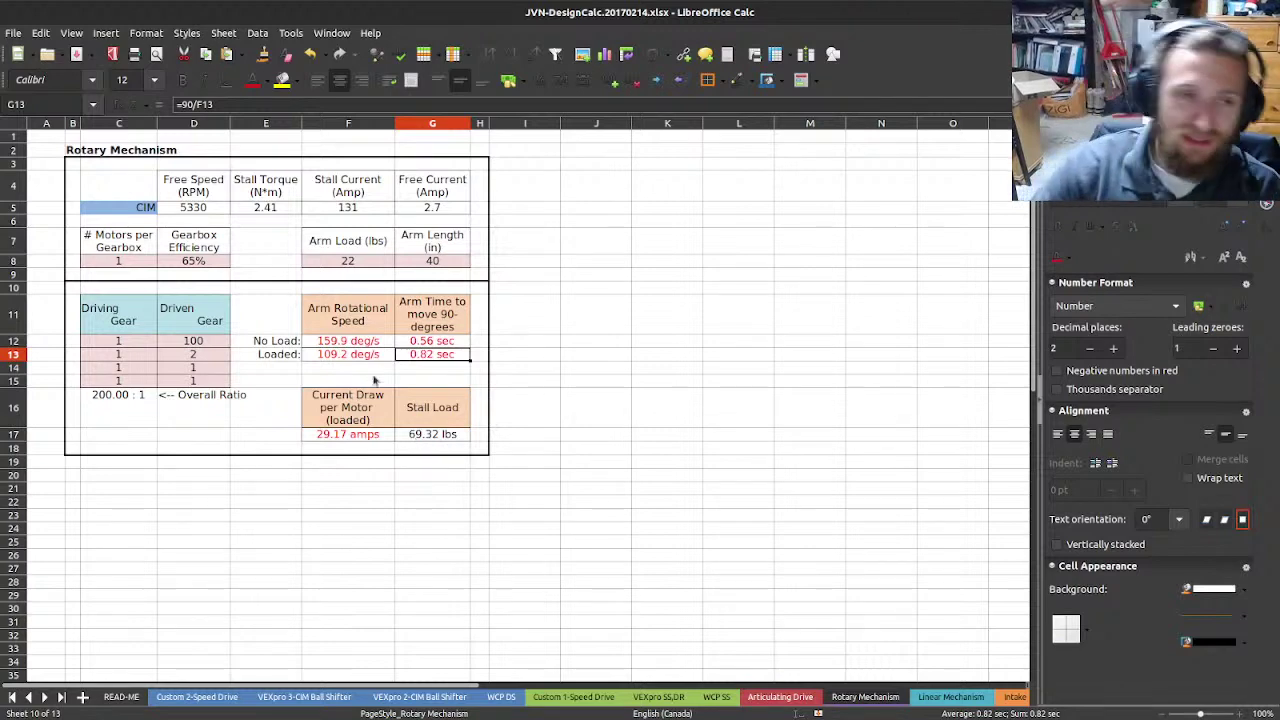
{"action": "left_click", "coordinate": [225, 356]}
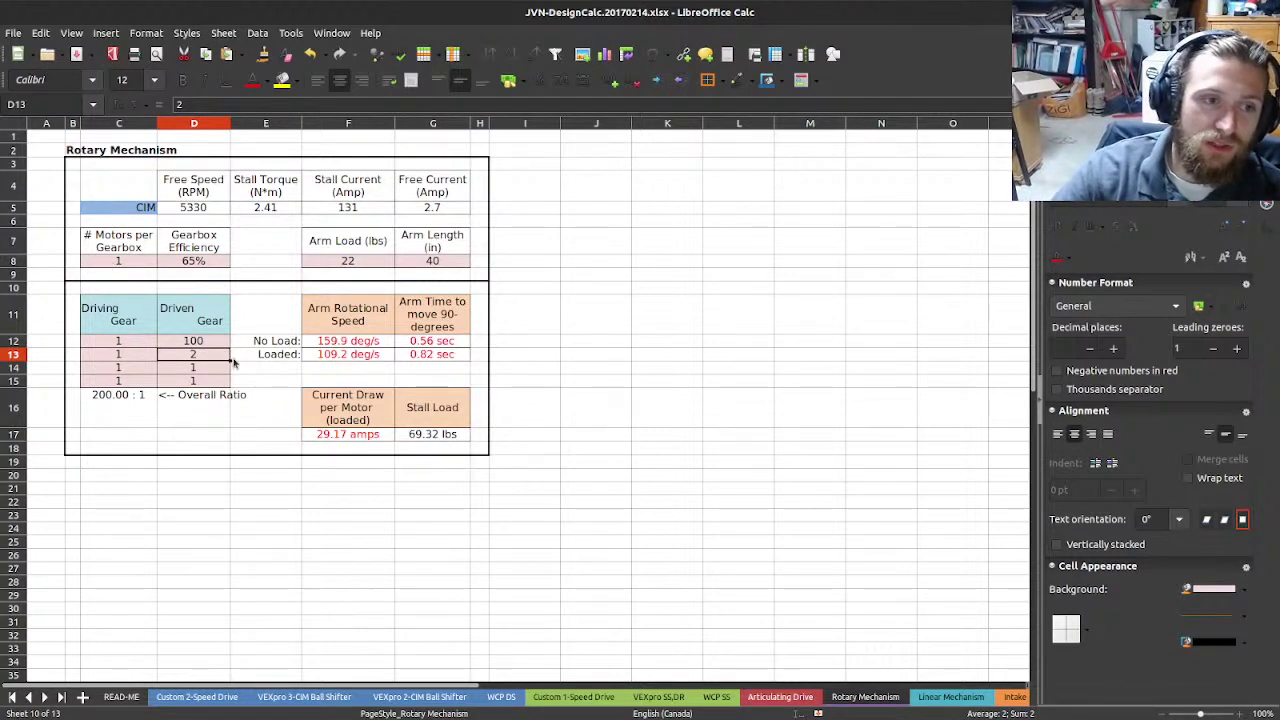
- Set the number of motors per gearbox to 2 and check the current draw per motor
{"action": "left_click", "coordinate": [148, 264]}
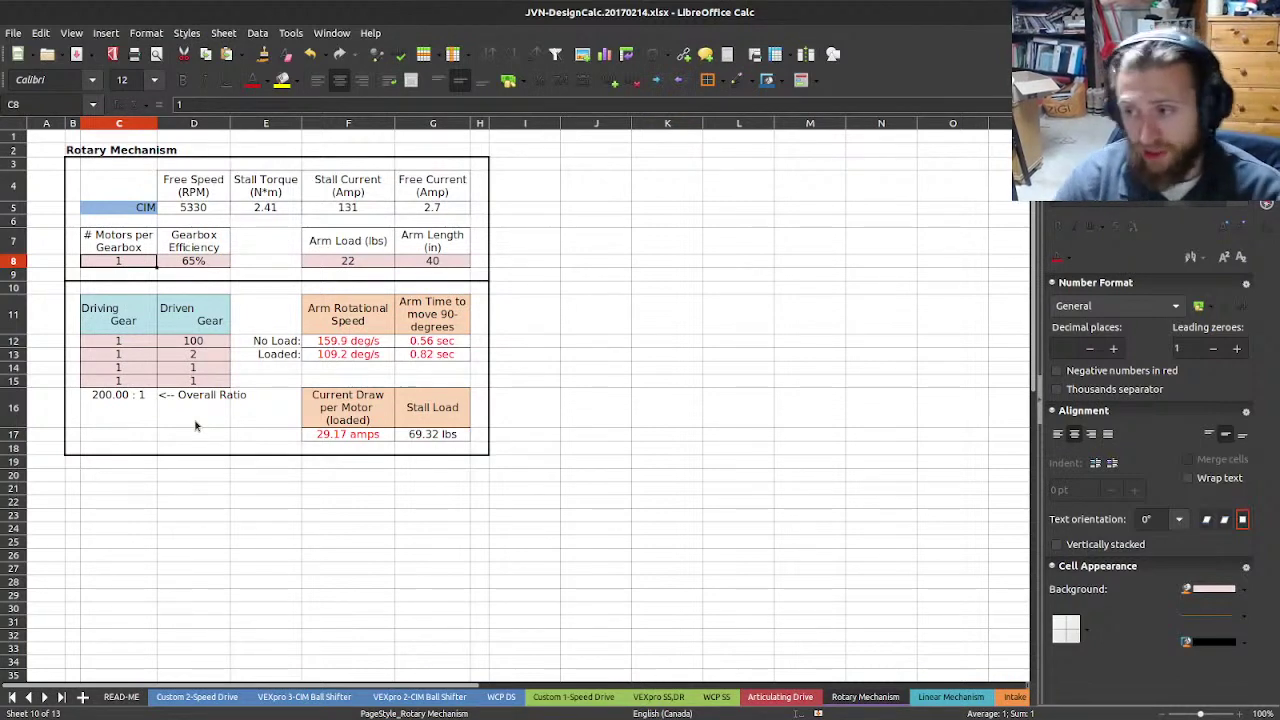
{"action": "type", "text": "2"}
{"action": "key", "text": "Return"}
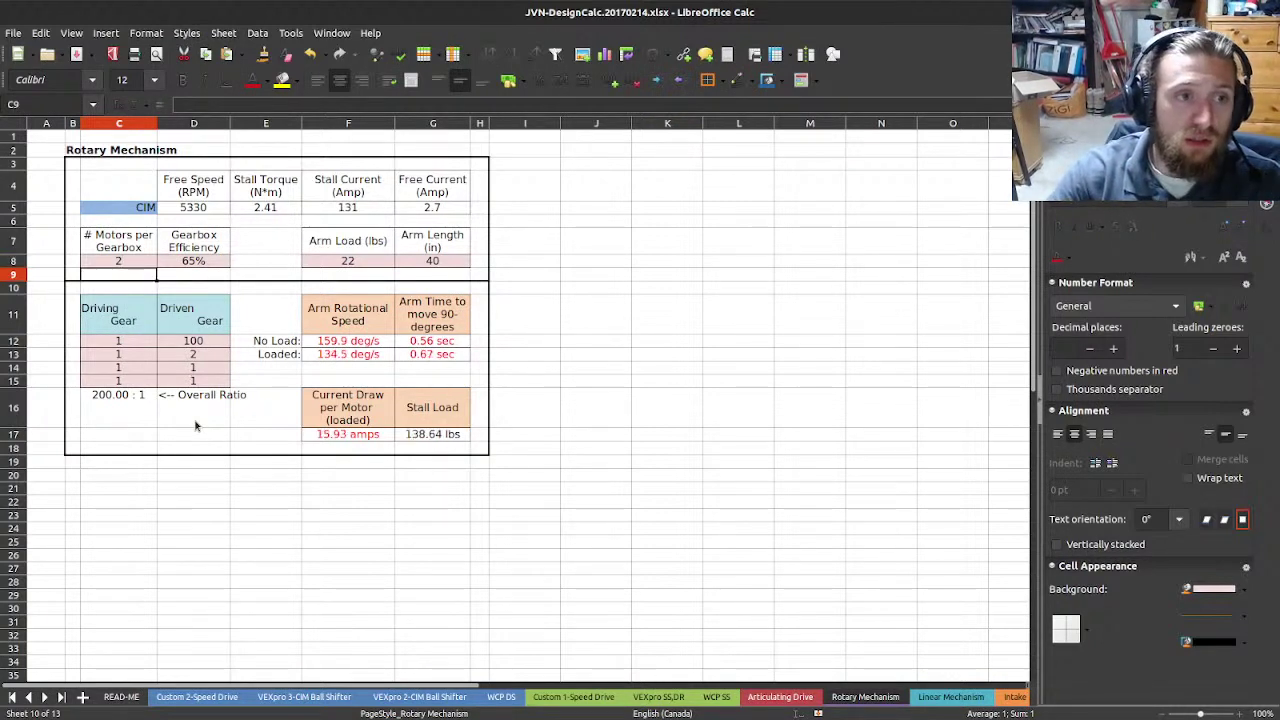
{"action": "left_click", "coordinate": [106, 261]}
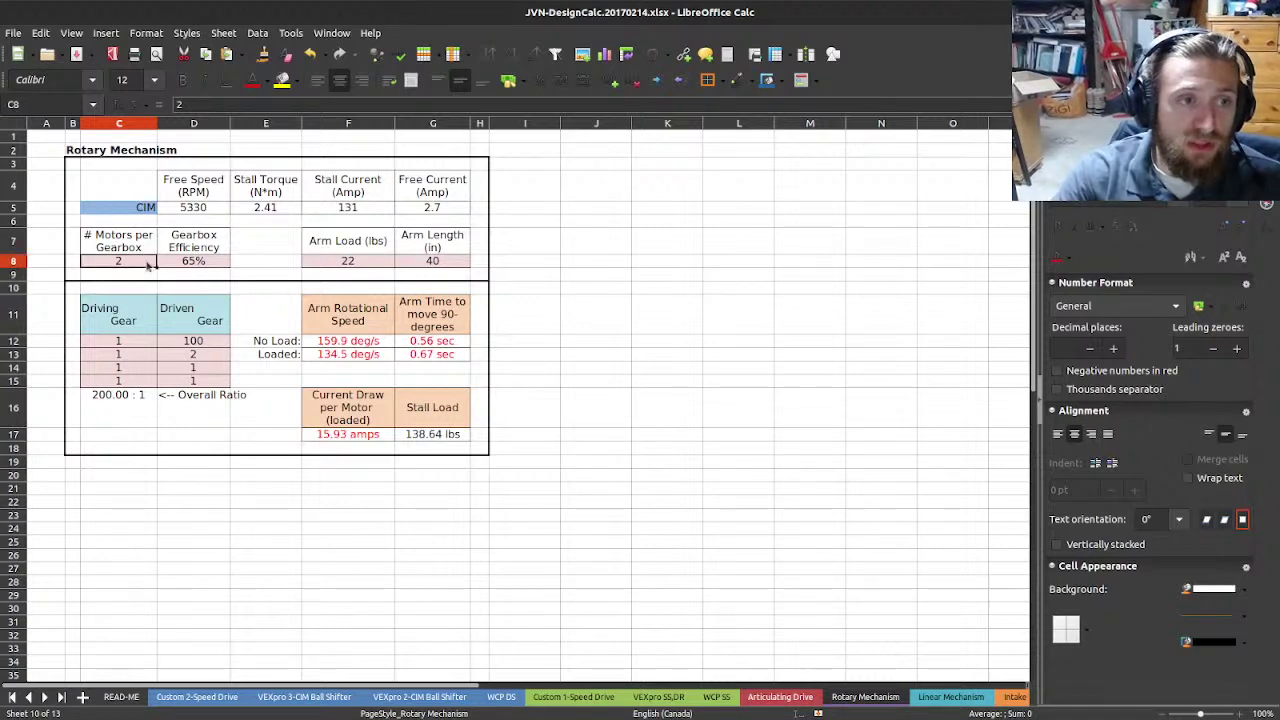
{"action": "left_click", "coordinate": [378, 436]}
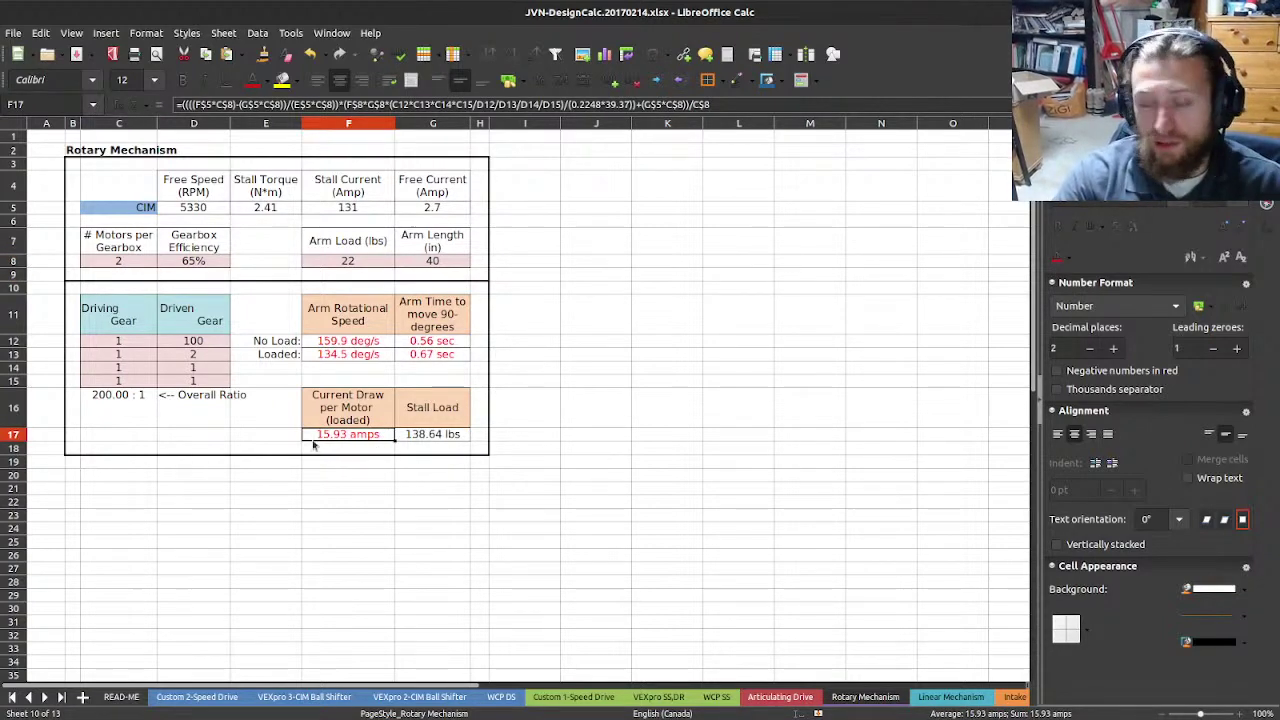
- Set the number of motors per gearbox back to 1 for comparison
{"action": "left_click", "coordinate": [136, 266]}
{"action": "type", "text": "1"}
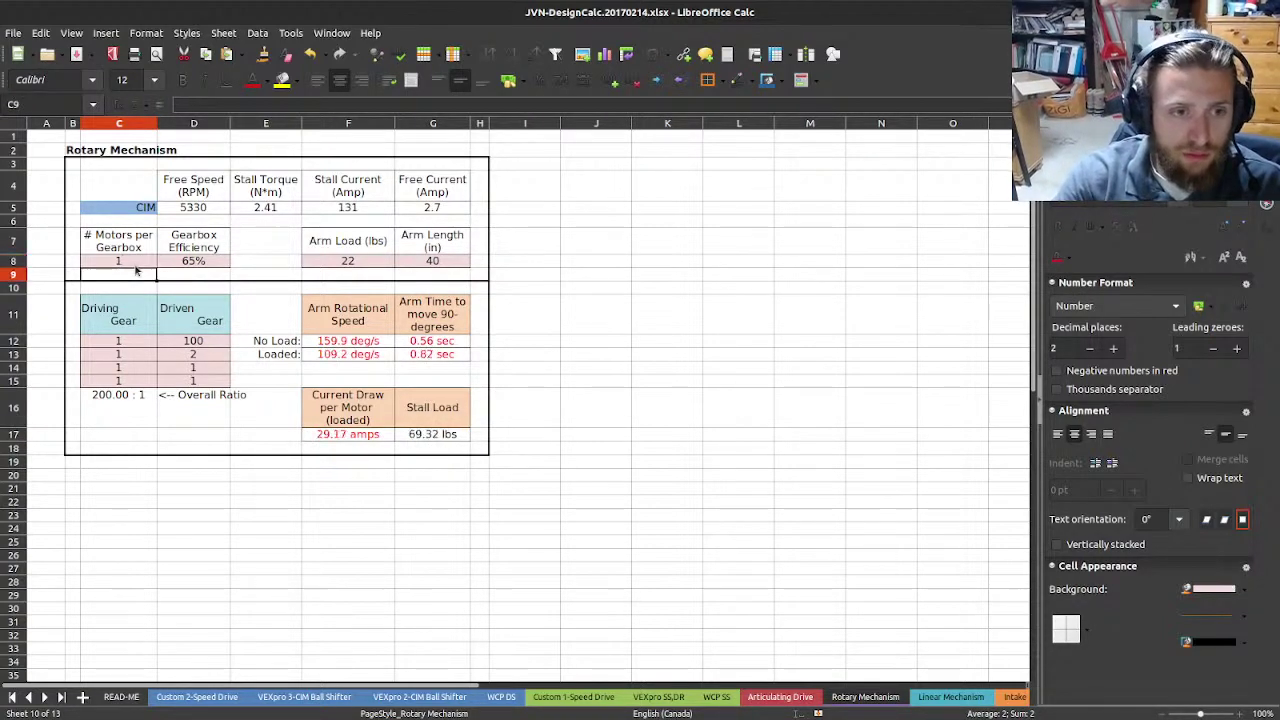
{"action": "key", "text": "Return"}
- Set the number of motors per gearbox to 2 and review the current draw and 90-degree movement times
{"action": "left_click", "coordinate": [129, 260]}
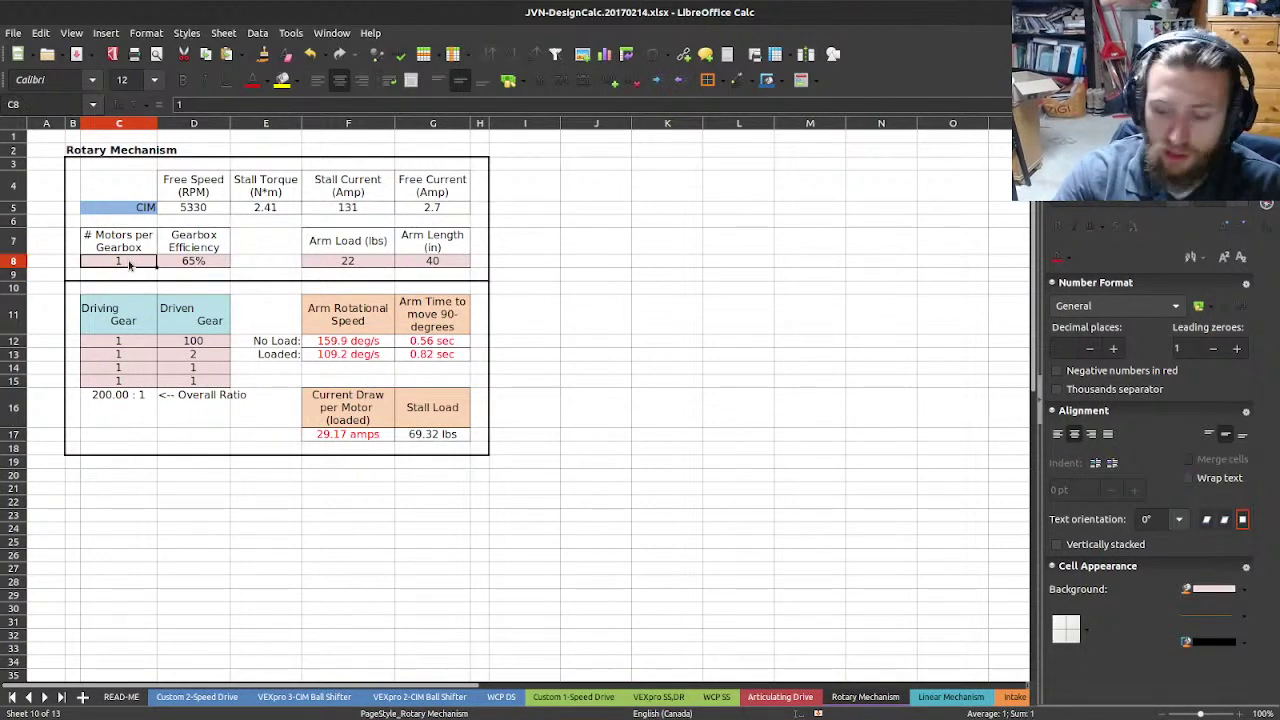
{"action": "type", "text": "2"}
{"action": "key", "text": "Return"}
{"action": "left_click", "coordinate": [362, 435]}
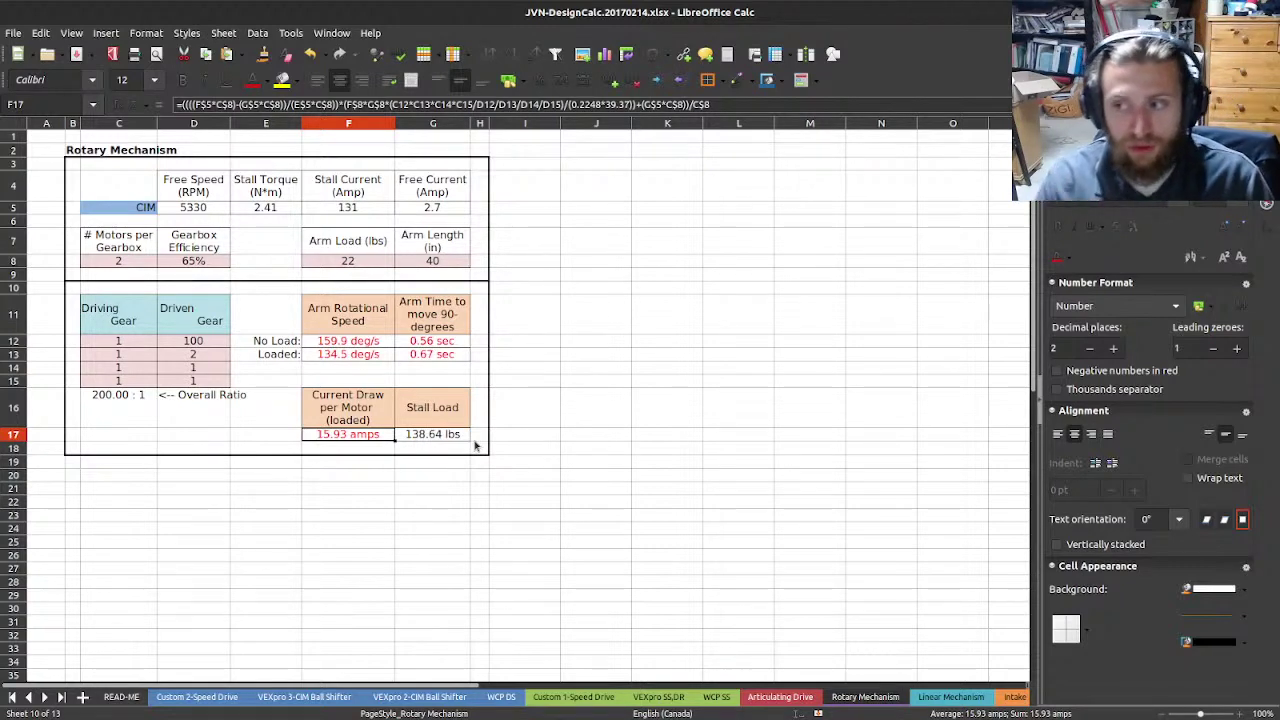
{"action": "left_click_drag", "start_coordinate": [447, 355], "coordinate": [447, 342]}
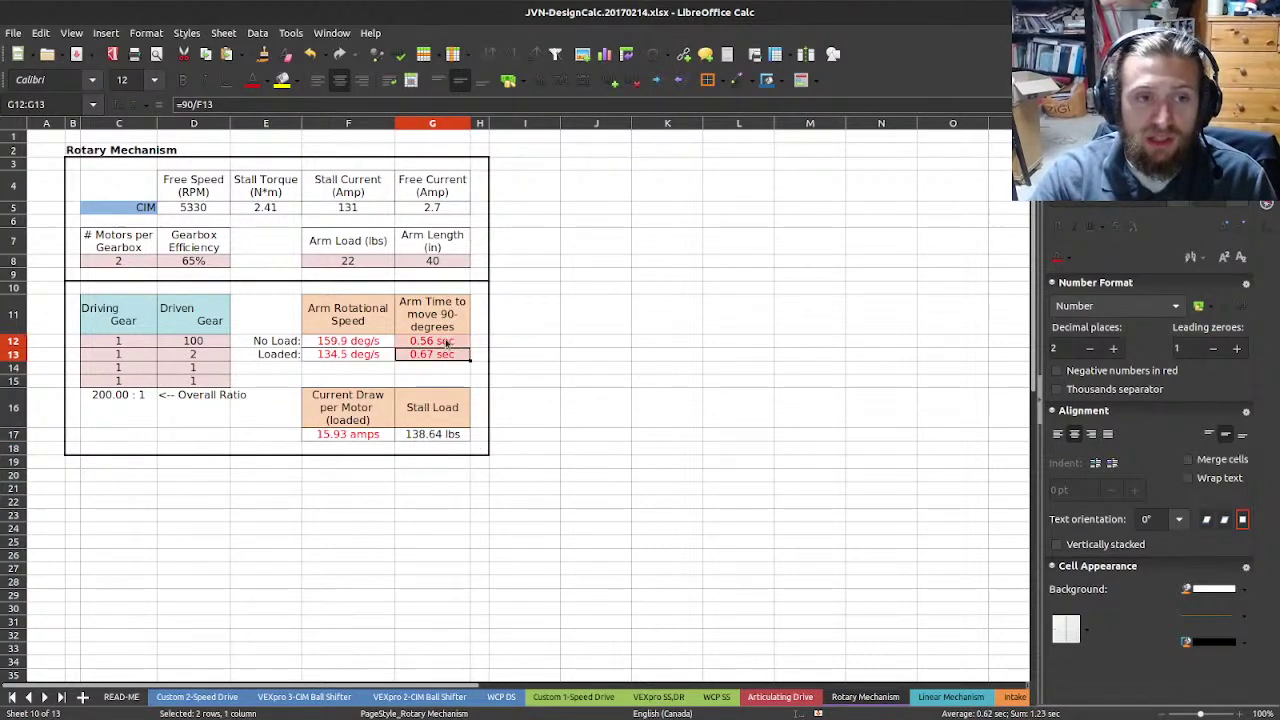
{"action": "left_click", "coordinate": [490, 346]}
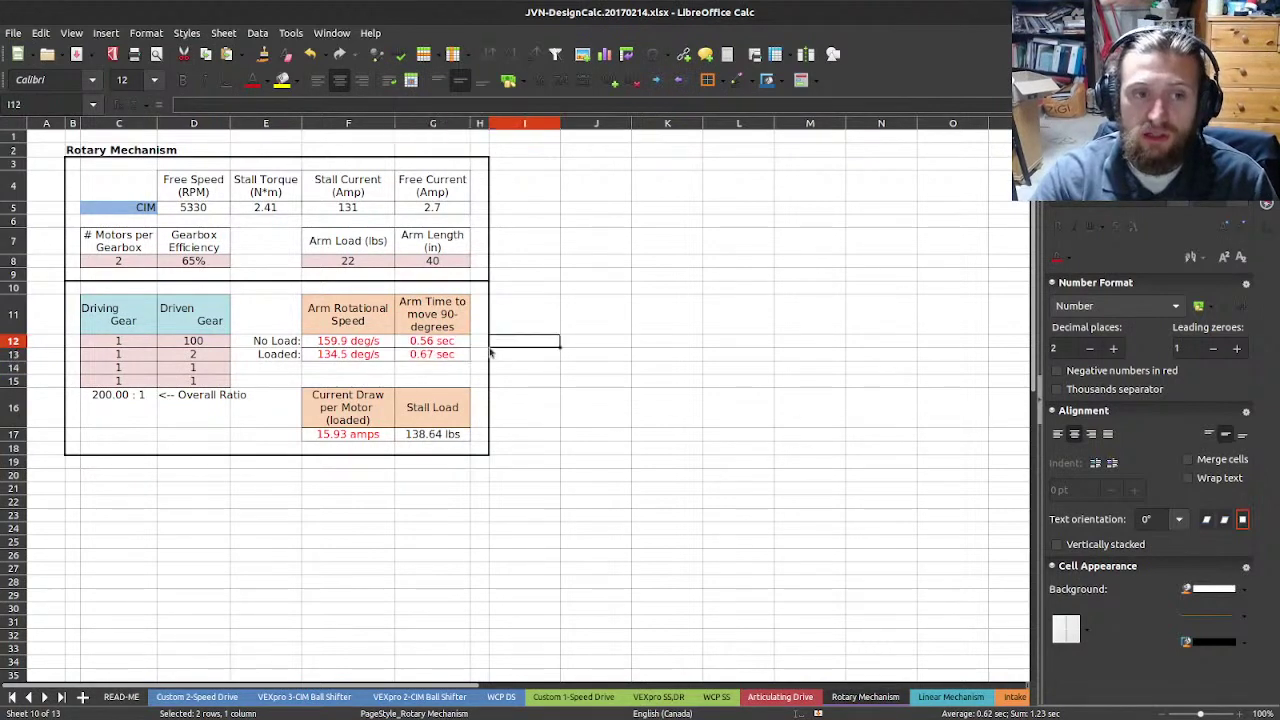
- Examine the loaded 90-degree movement time, stall load and current draw per motor for two CIM motors at the 200:1 ratio
{"action": "left_click", "coordinate": [523, 363]}
{"action": "left_click", "coordinate": [455, 358]}
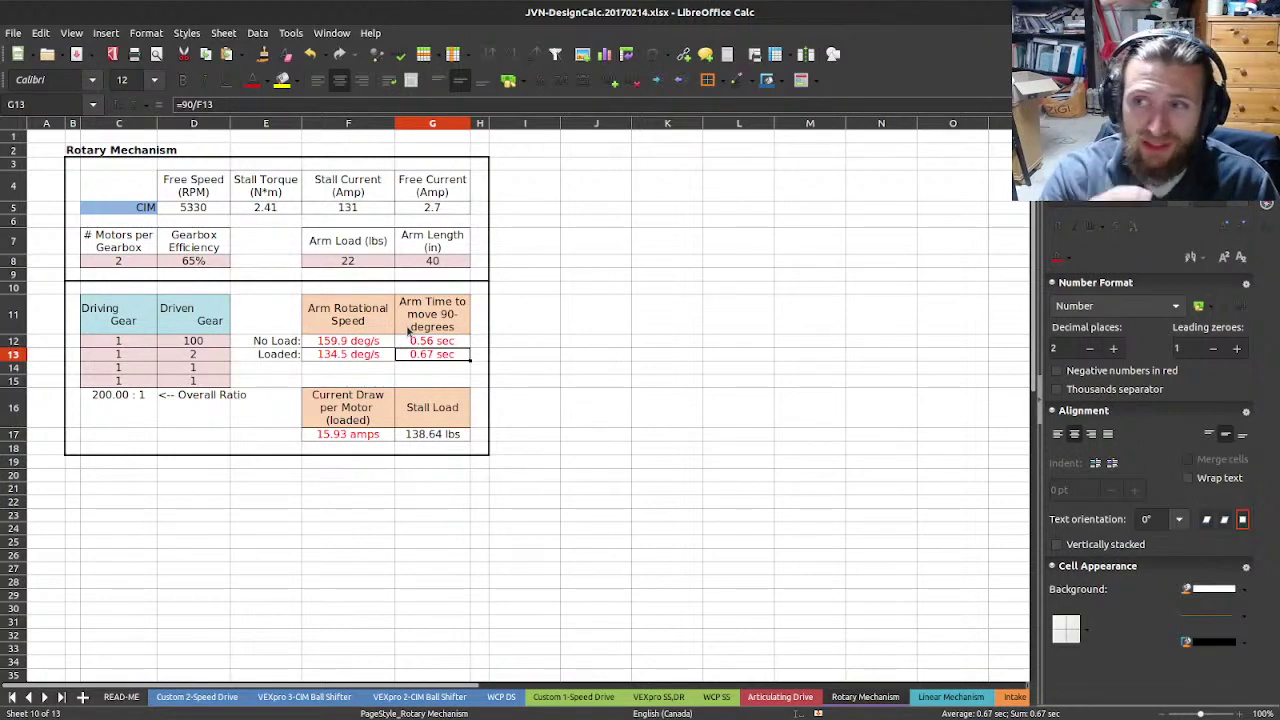
{"action": "left_click", "coordinate": [440, 436]}
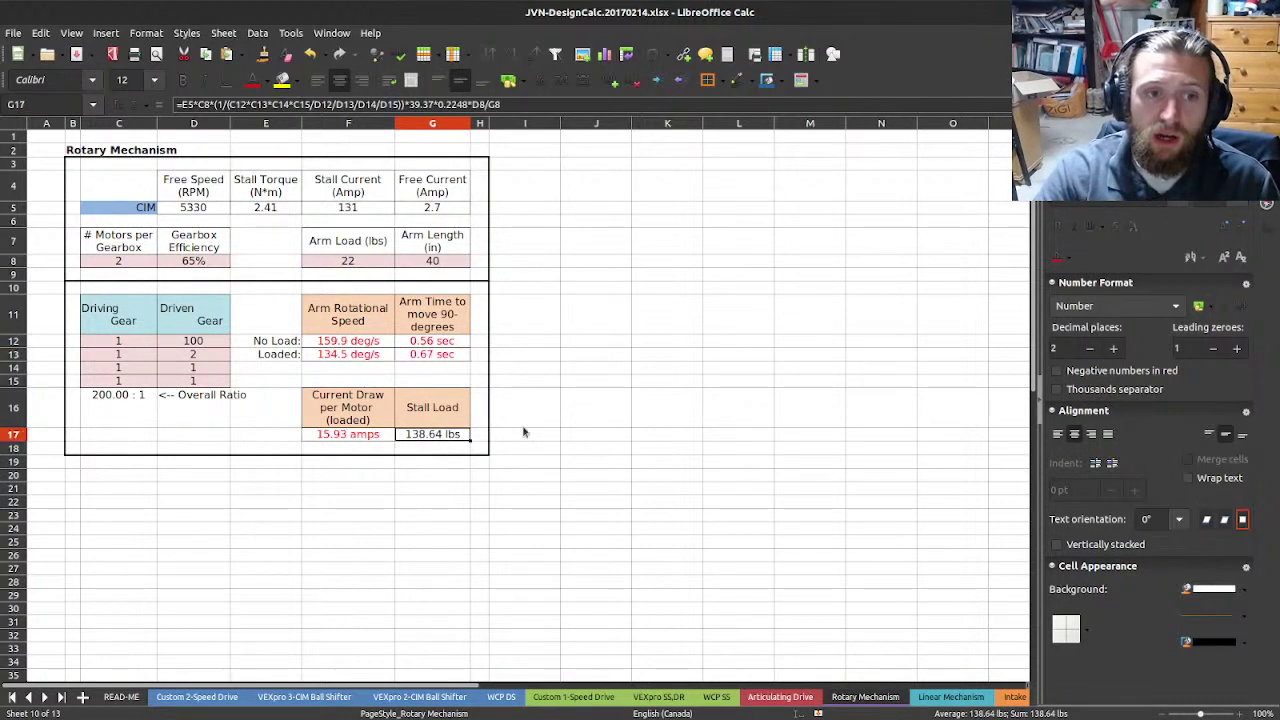
{"action": "left_click", "coordinate": [532, 434]}
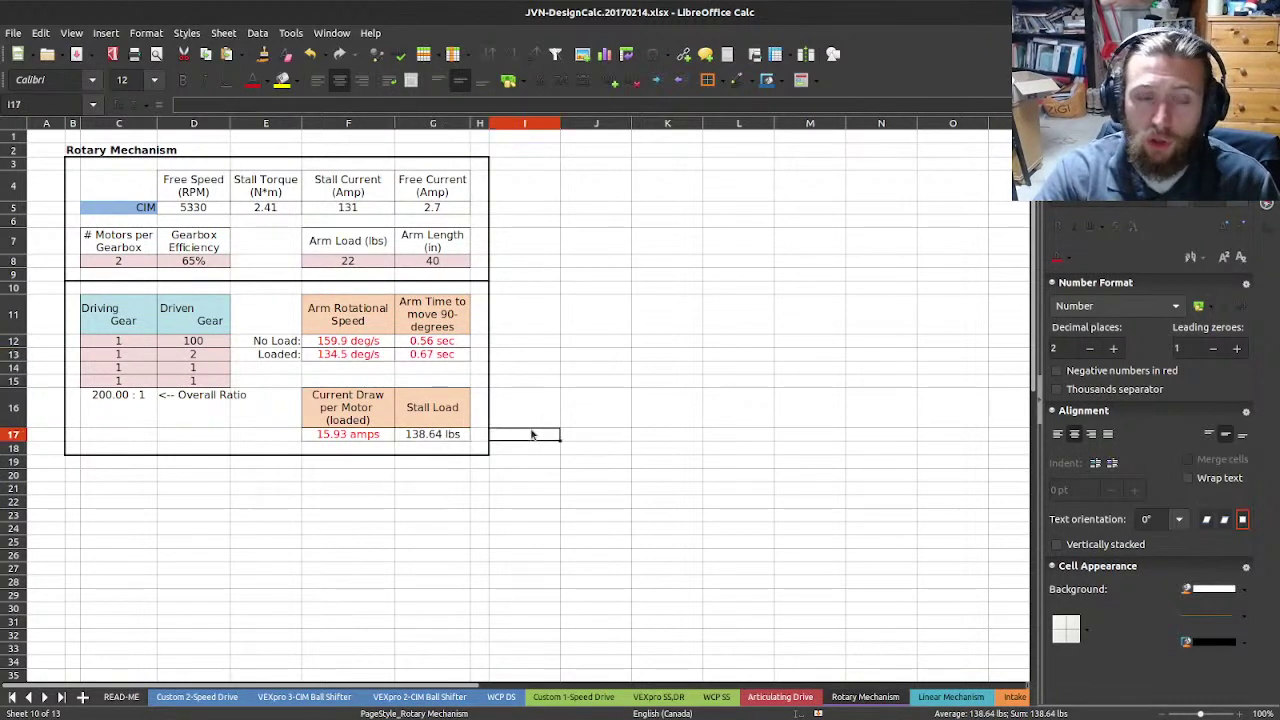
{"action": "left_click", "coordinate": [452, 438]}
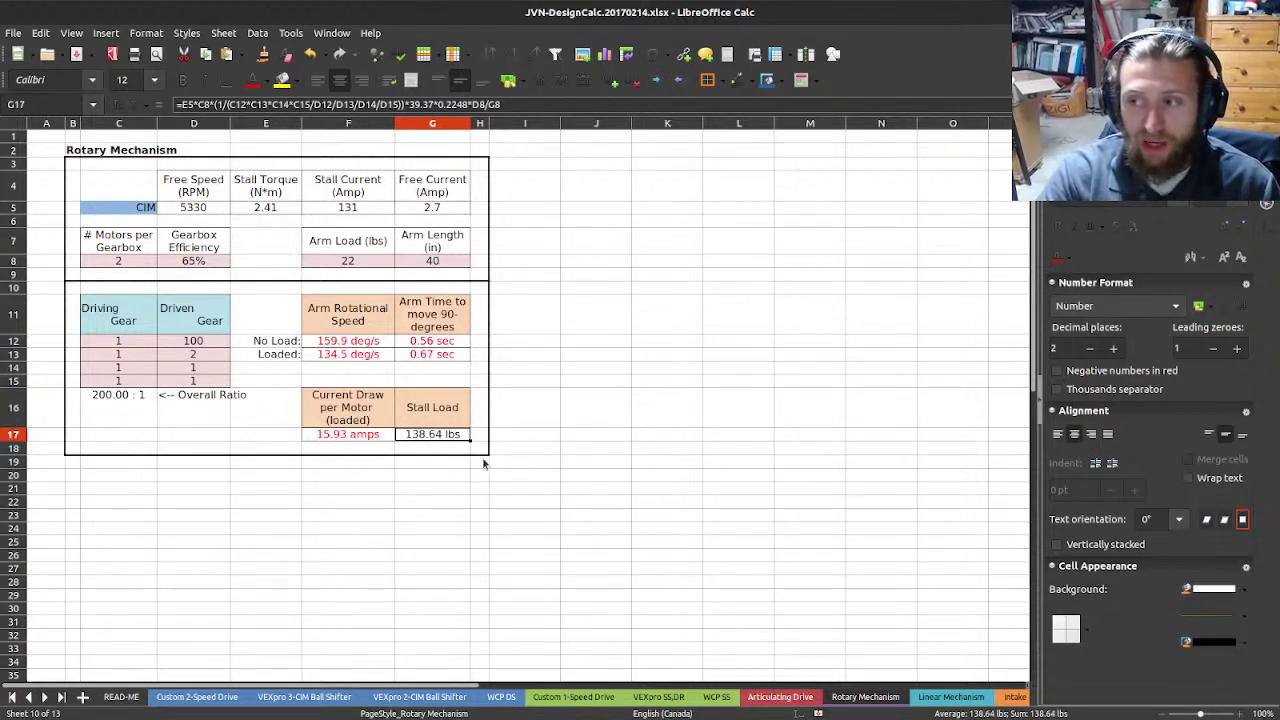
{"action": "left_click", "coordinate": [355, 438]}
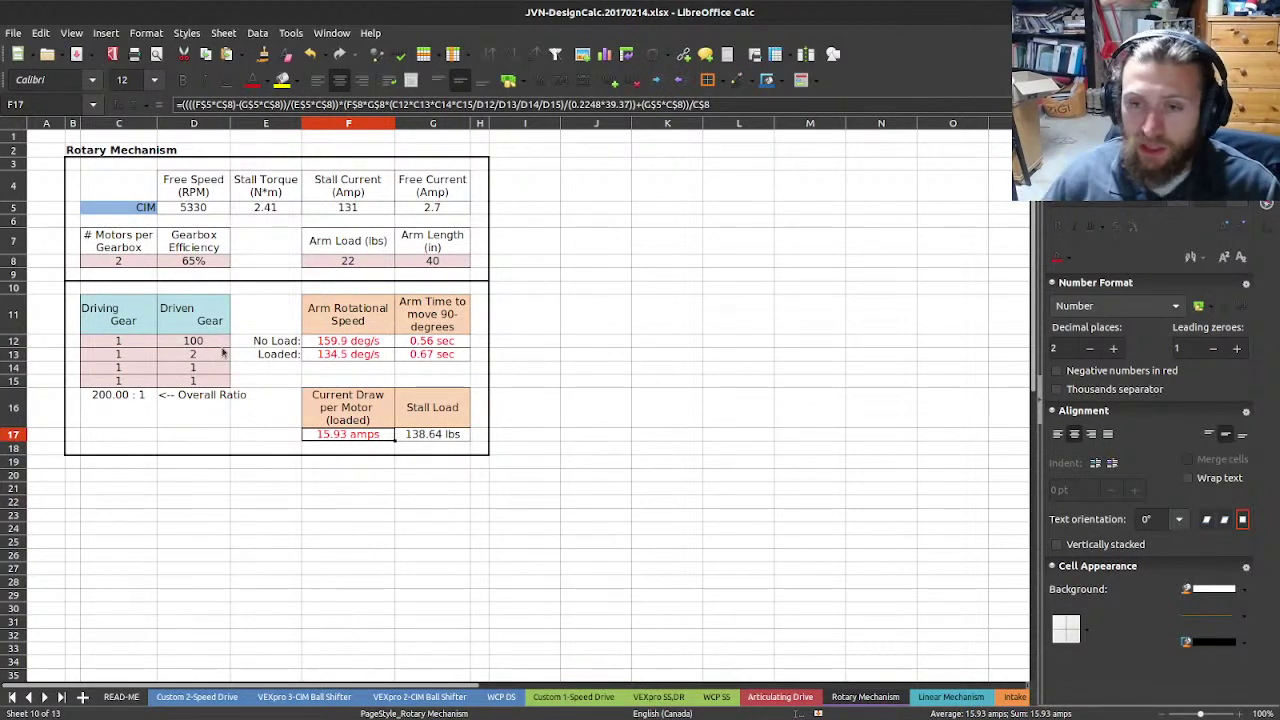
- Set the second-stage driven gear to 1 and check the loaded 90-degree movement time and current draw per motor
{"action": "left_click_drag", "start_coordinate": [212, 352], "coordinate": [210, 342]}
{"action": "key", "text": "Up"}
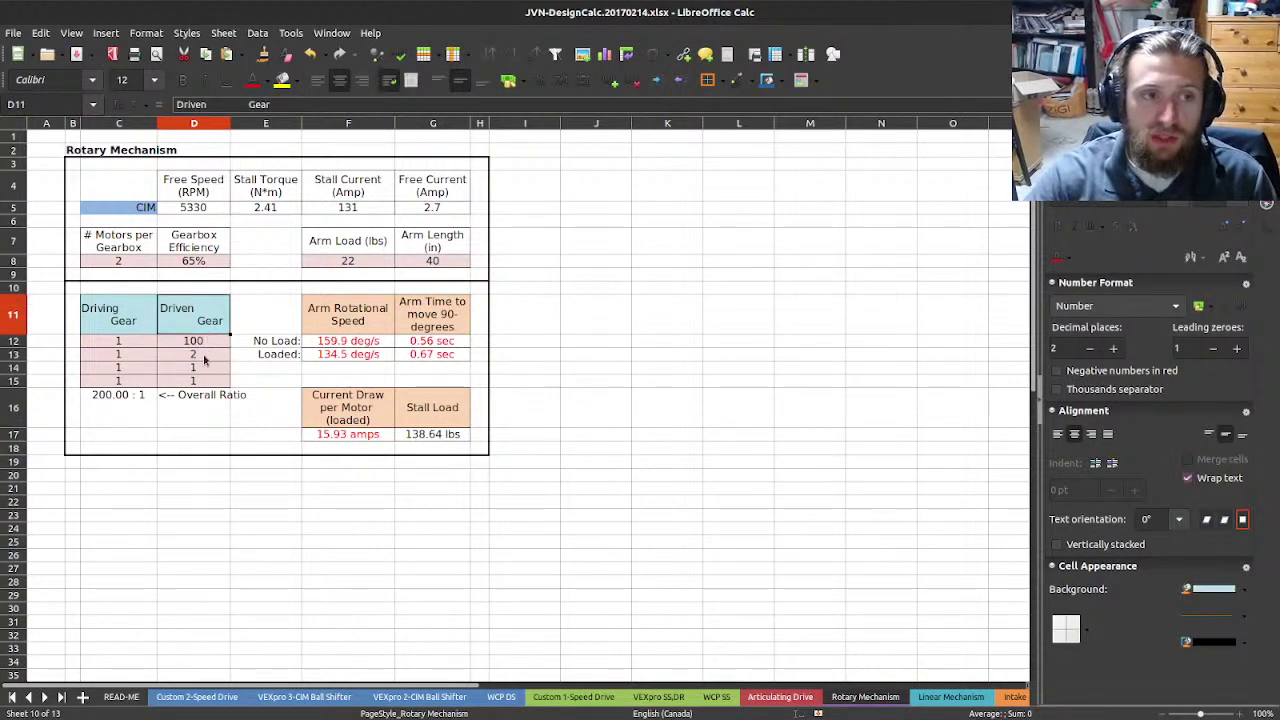
{"action": "left_click", "coordinate": [204, 360]}
{"action": "type", "text": "1"}
{"action": "key", "text": "Return"}
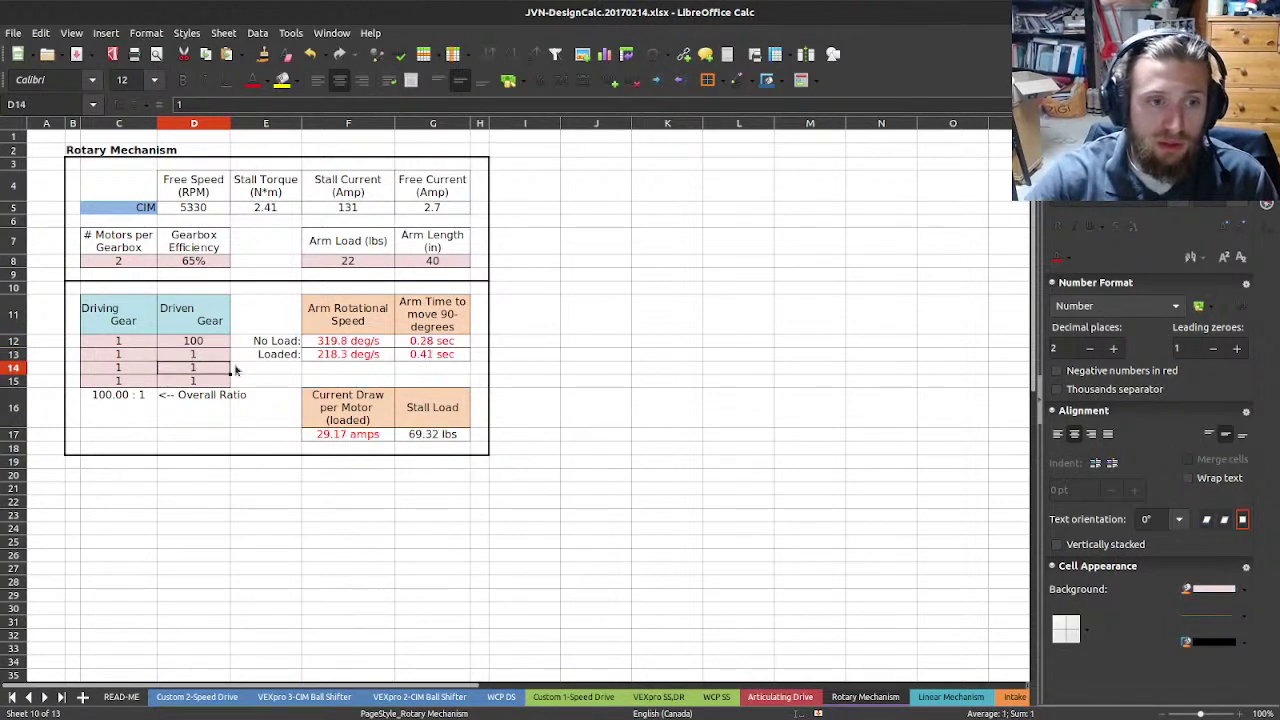
{"action": "left_click", "coordinate": [460, 358]}
{"action": "left_click", "coordinate": [352, 436]}
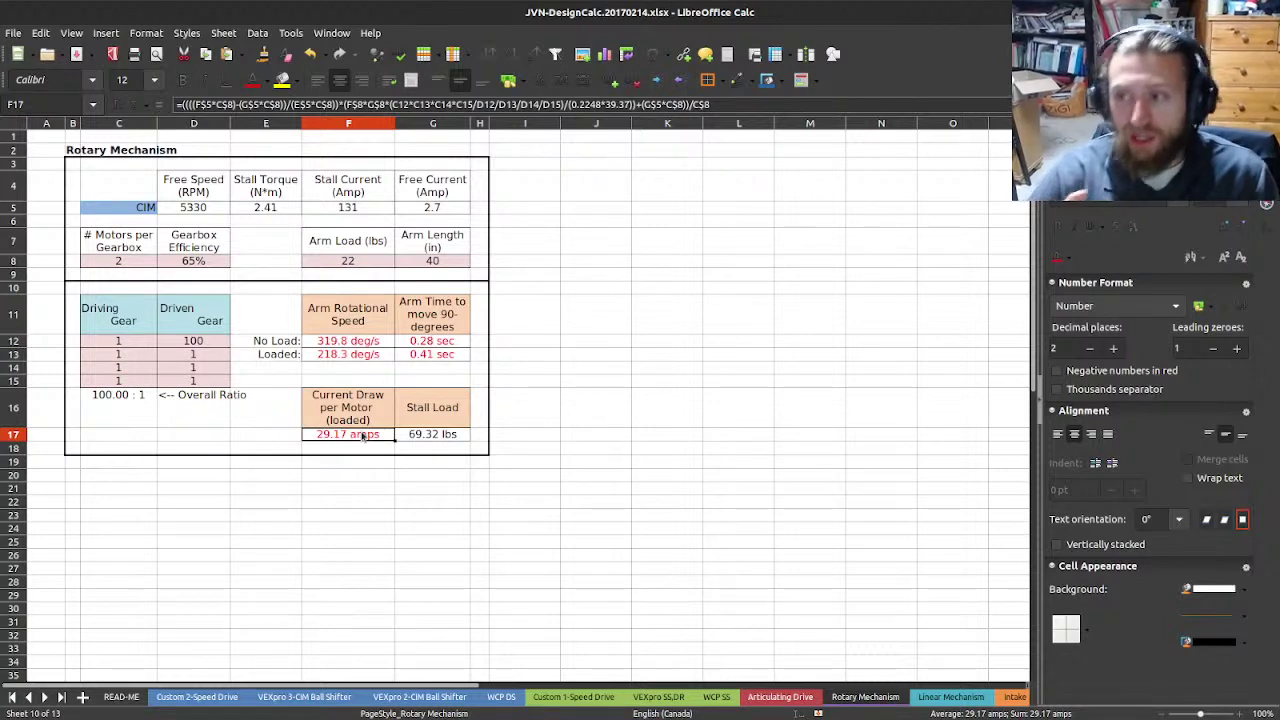
{"action": "left_click", "coordinate": [457, 353]}
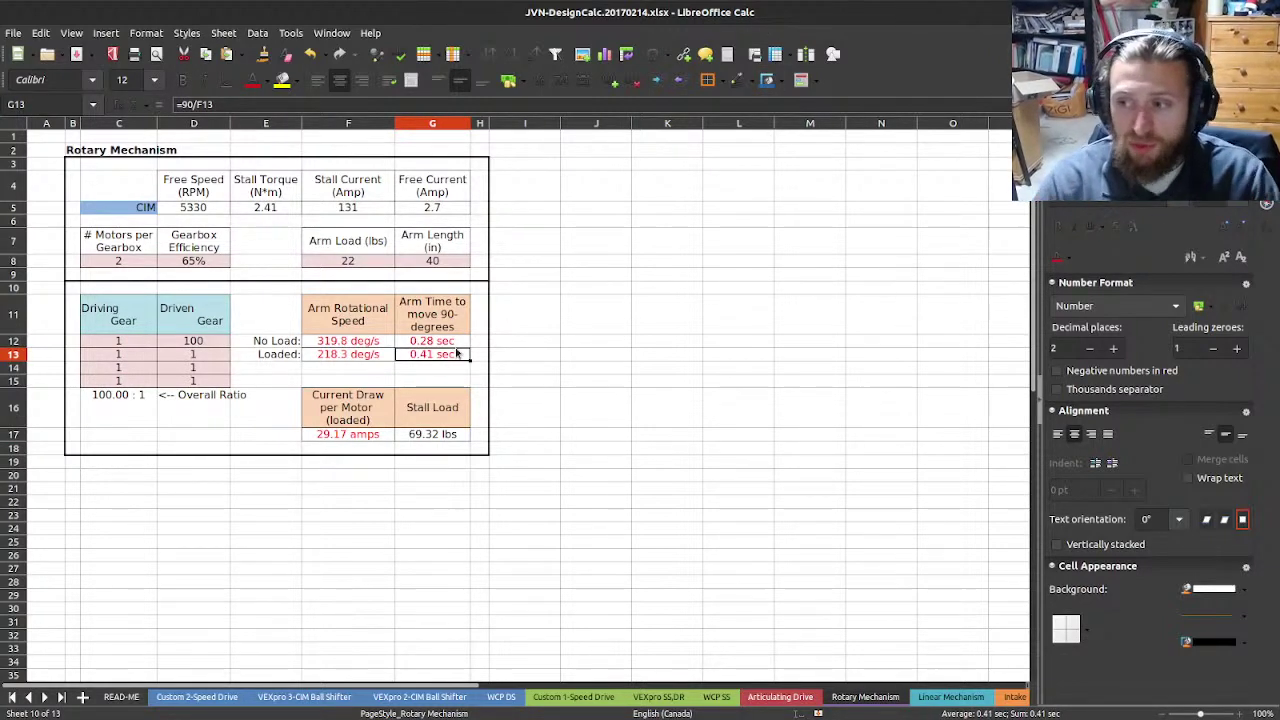
{"action": "left_click", "coordinate": [381, 435]}
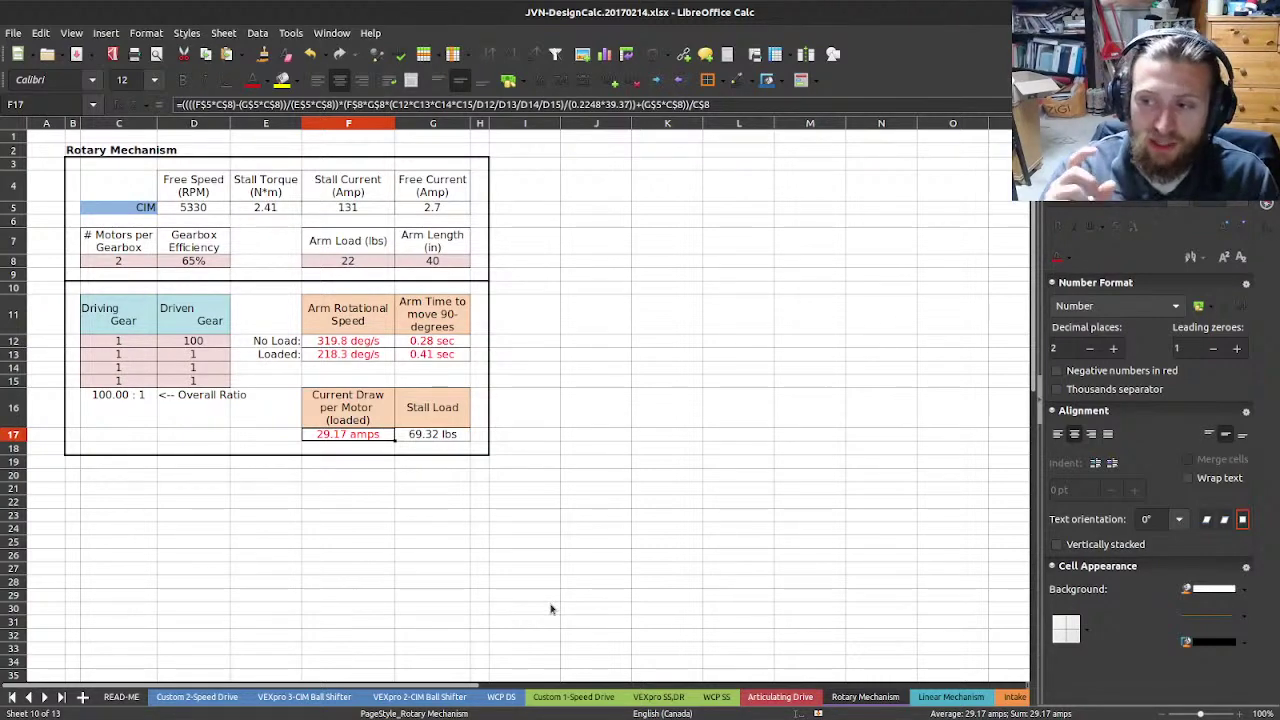
- Set the second-stage driven gear to 1.5 and compare the loaded 90-degree movement time with the current draw per motor
{"action": "left_click", "coordinate": [194, 357]}
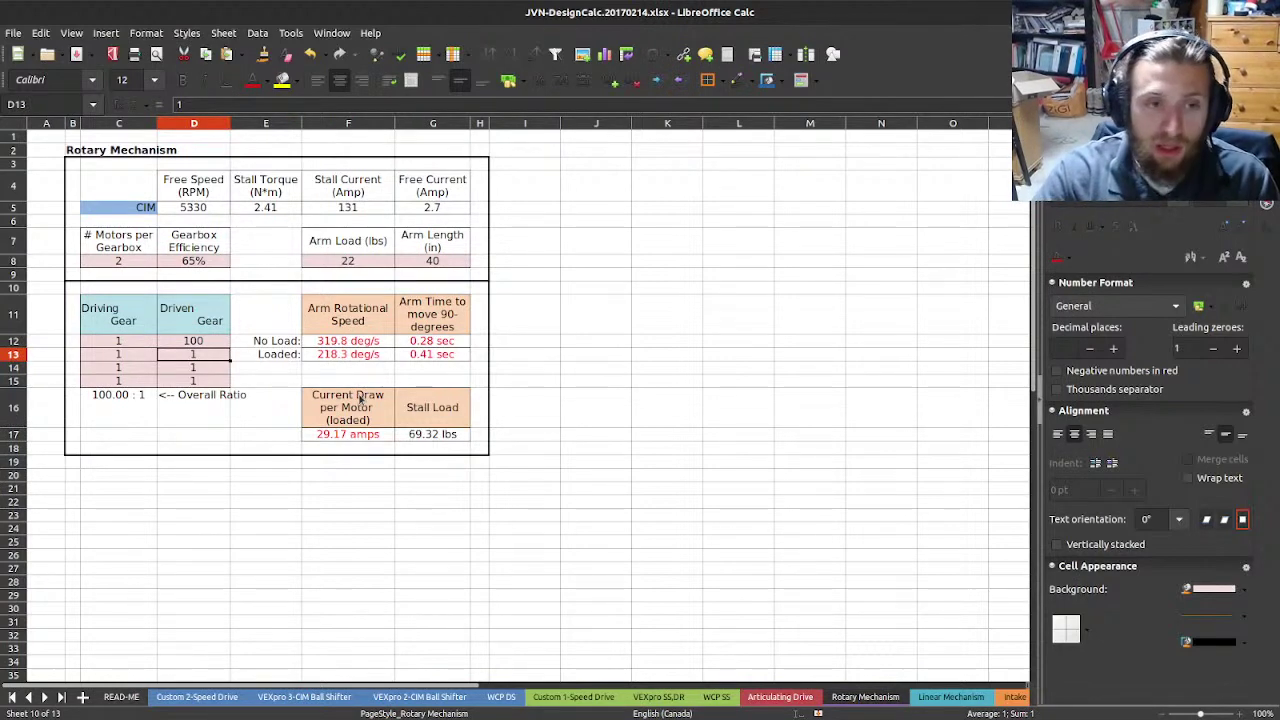
{"action": "type", "text": "1.5"}
{"action": "key", "text": "Return"}
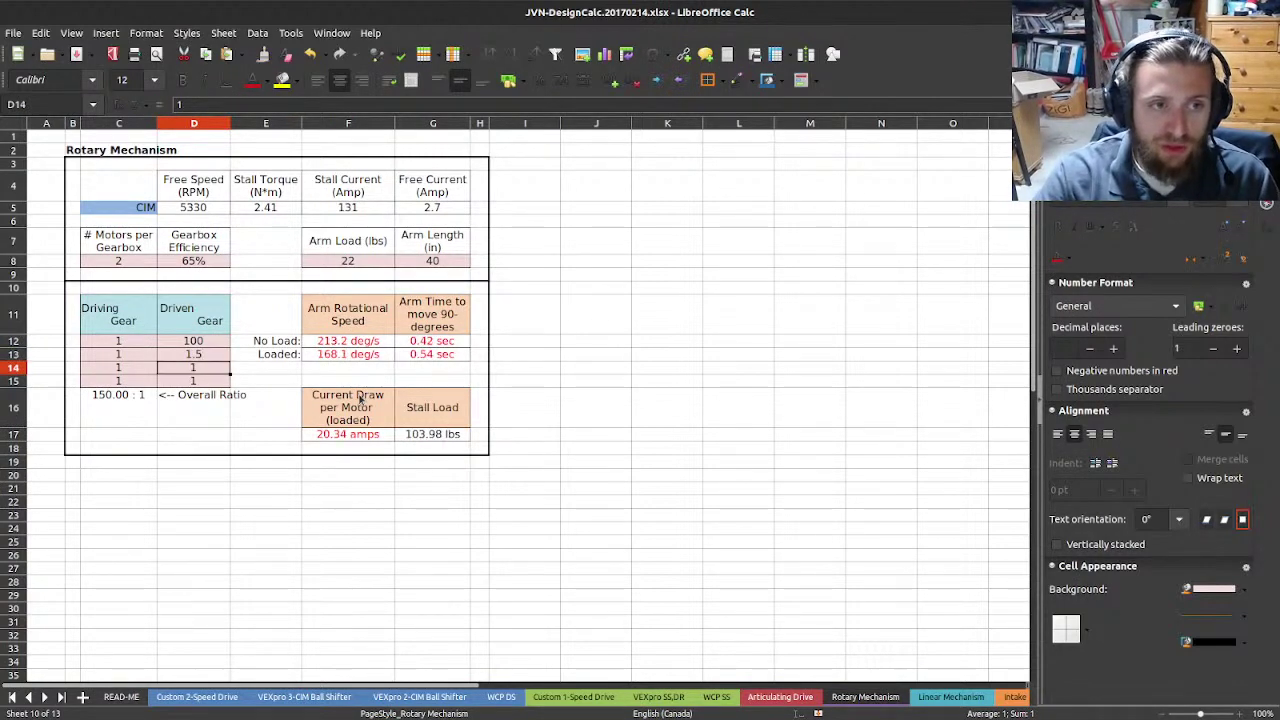
{"action": "left_click", "coordinate": [449, 360]}
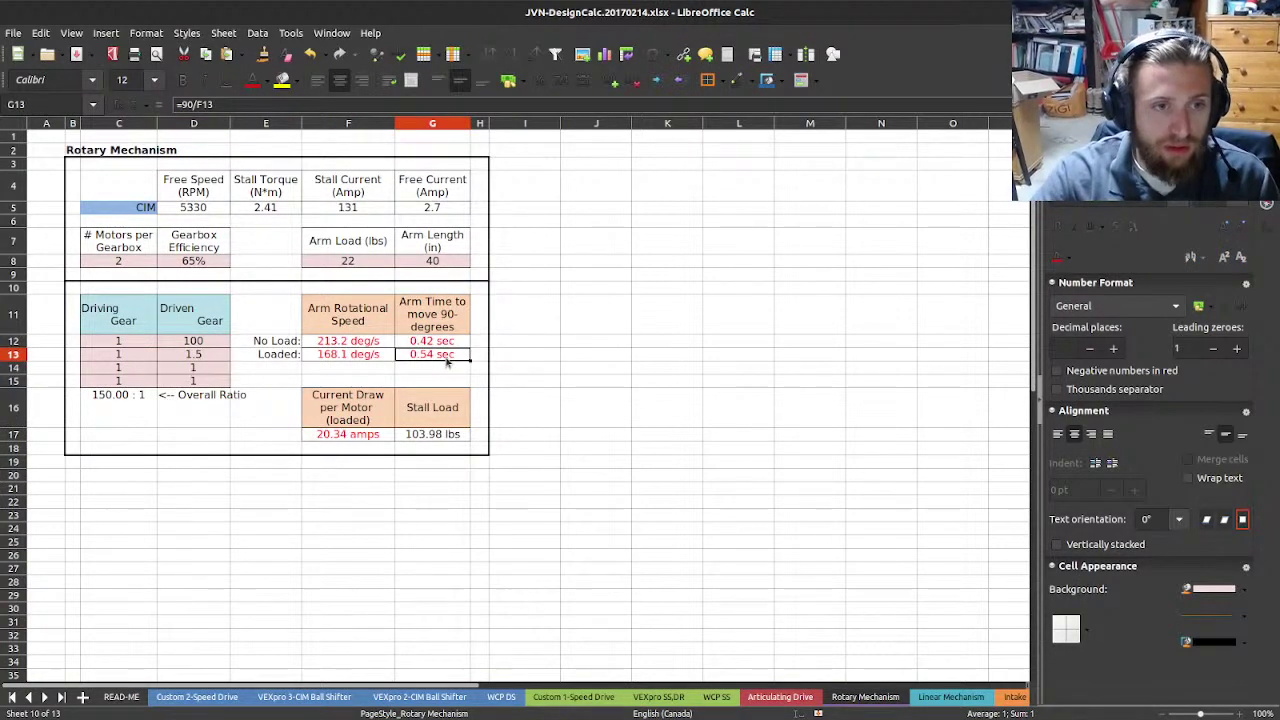
{"action": "left_click", "coordinate": [350, 415]}
{"action": "key", "text": "Down"}
{"action": "left_click_drag", "start_coordinate": [440, 341], "coordinate": [447, 362]}
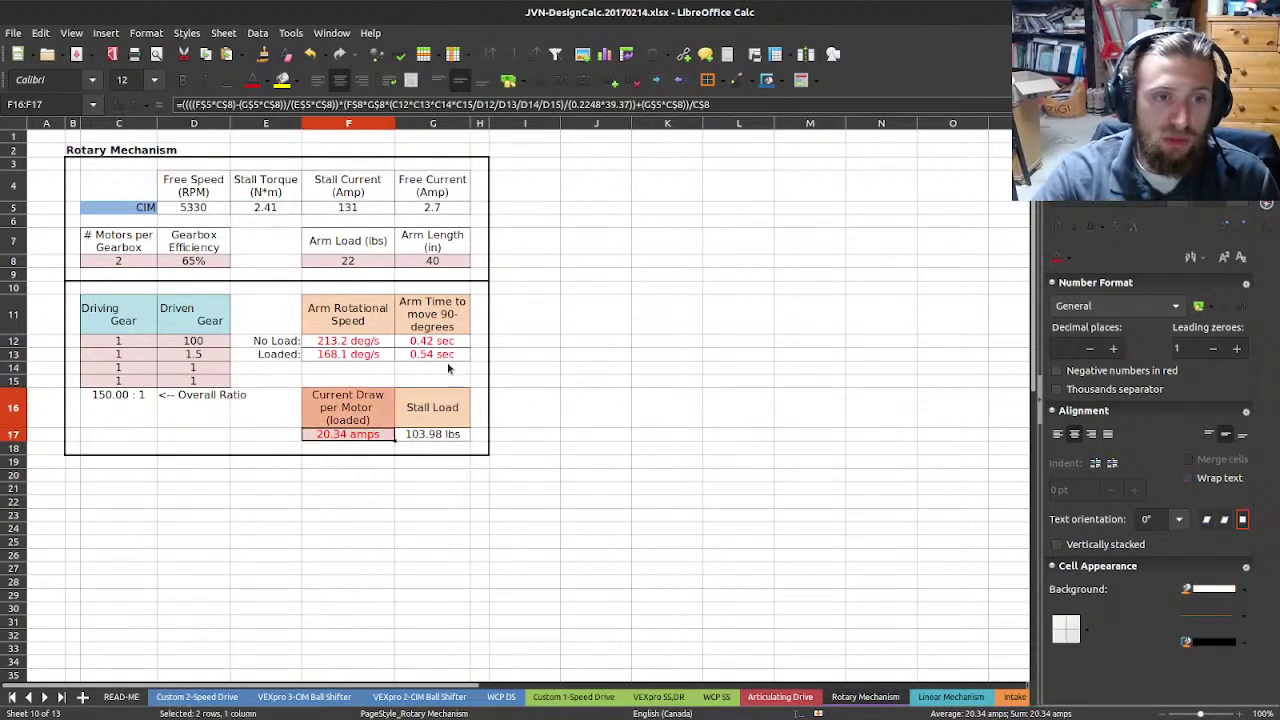
{"action": "left_click", "coordinate": [449, 362]}
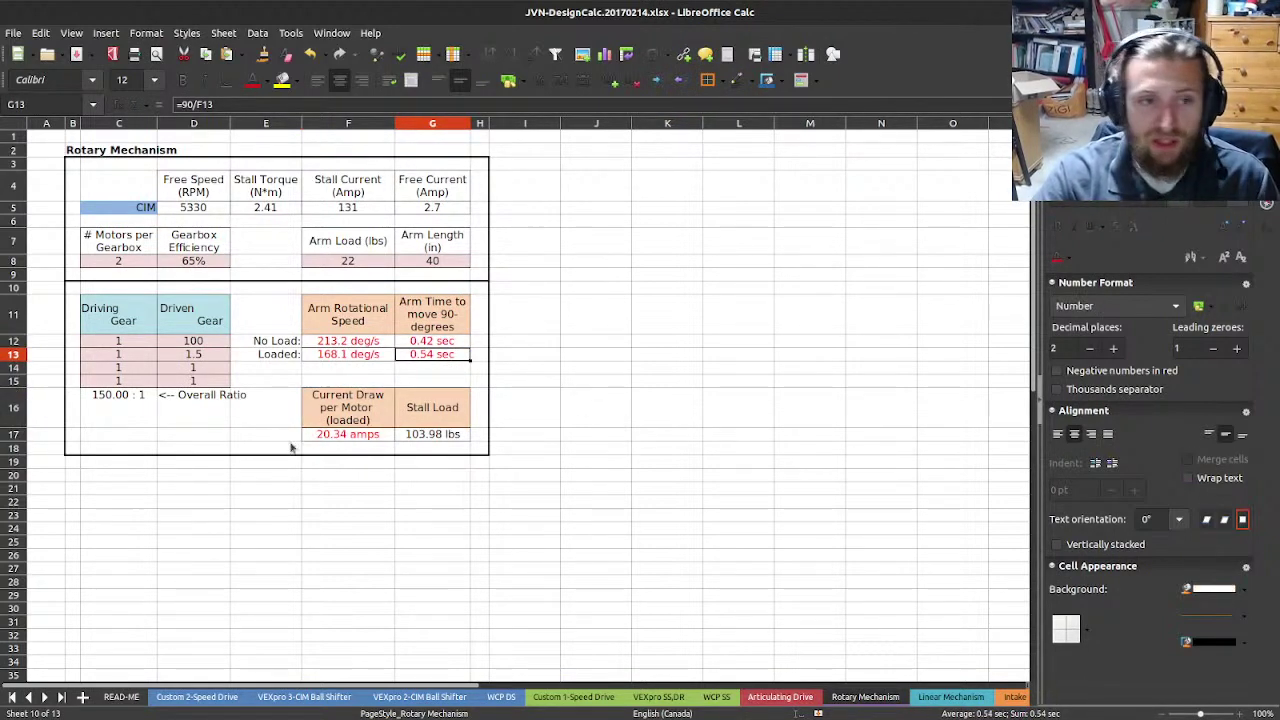
{"action": "left_click", "coordinate": [338, 437]}
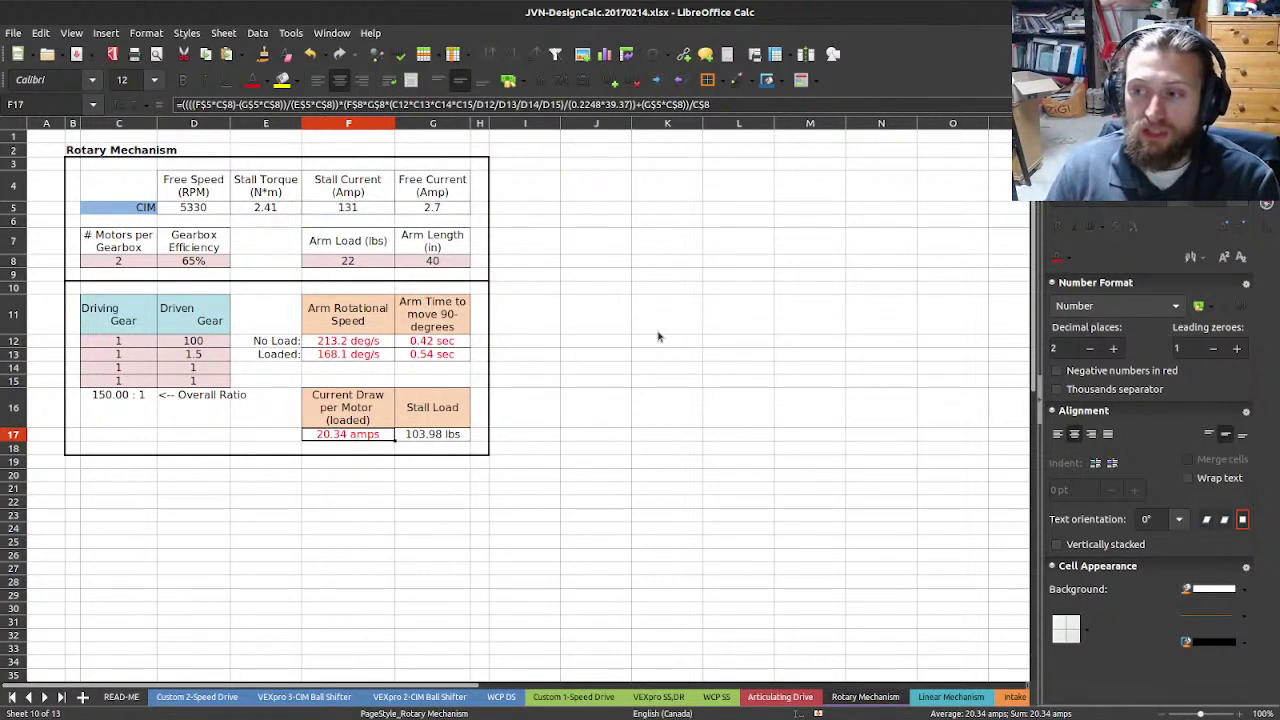
- Set the number of motors per gearbox to 1 and reset the first- and second-stage driven gears to 1
{"action": "left_click", "coordinate": [128, 263]}
{"action": "type", "text": "1"}
{"action": "key", "text": "Return"}
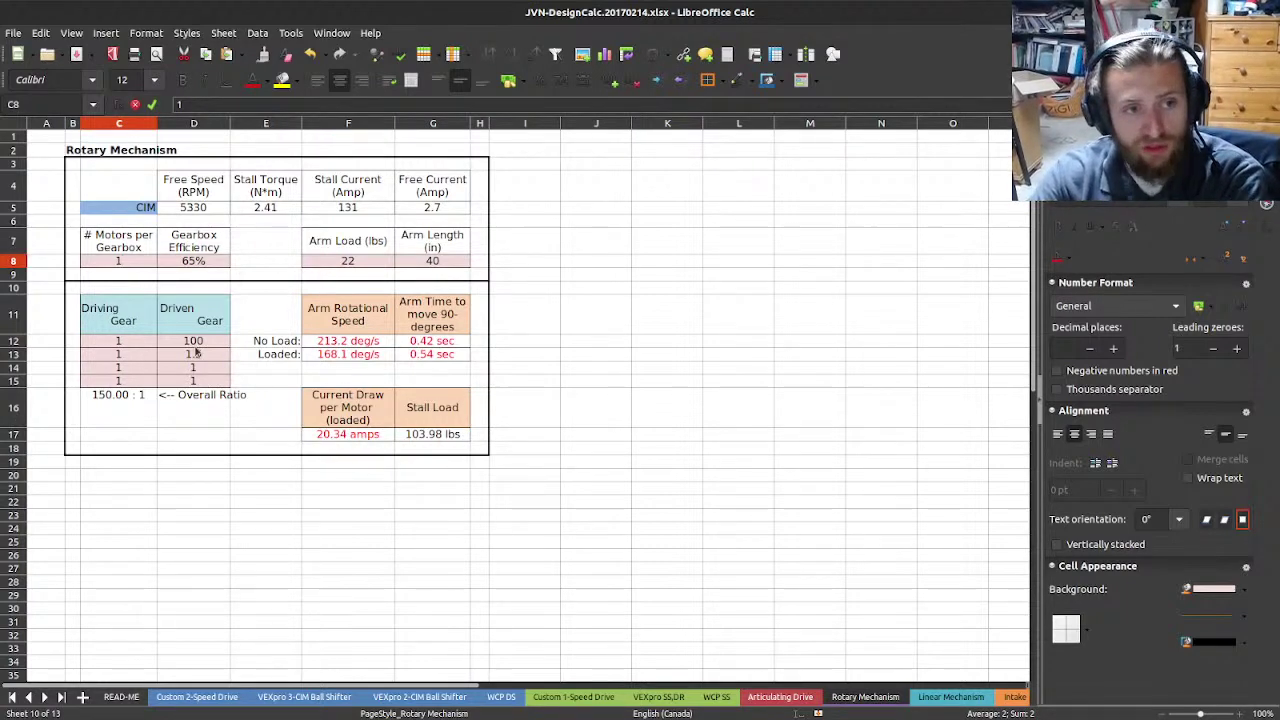
{"action": "left_click_drag", "start_coordinate": [194, 341], "coordinate": [199, 355]}
{"action": "type", "text": "1"}
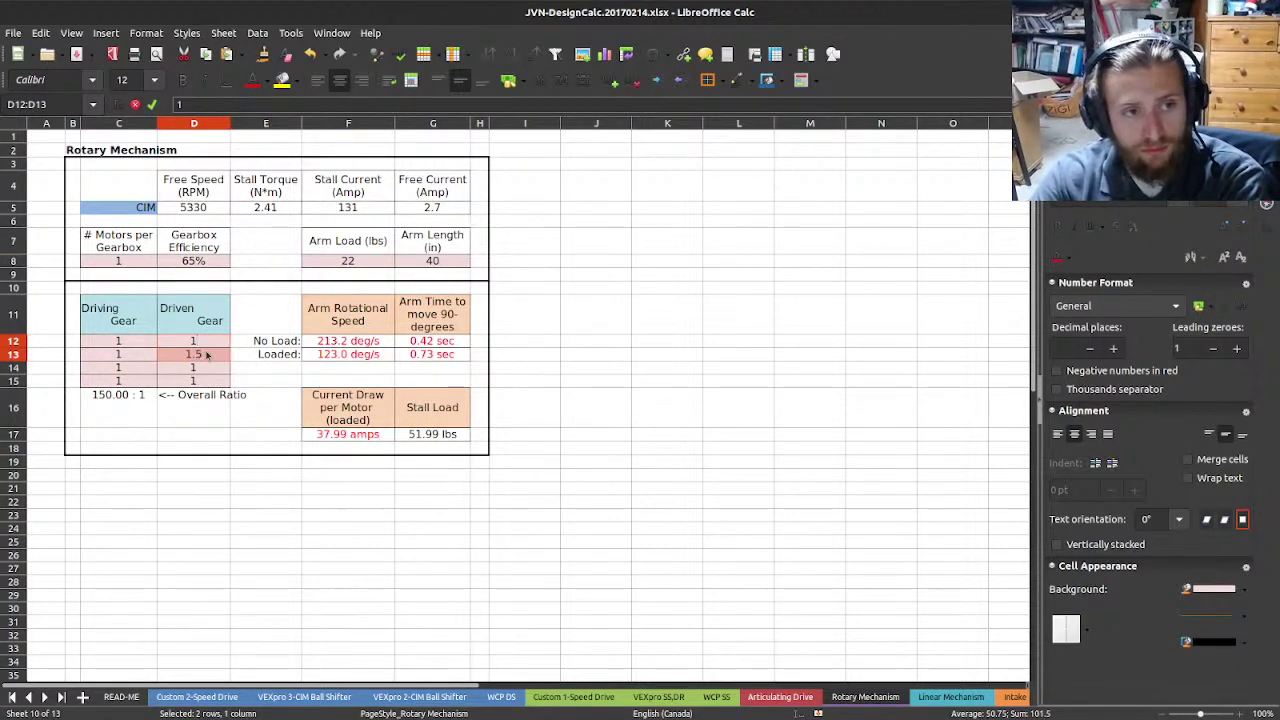
{"action": "key", "text": "Return"}
{"action": "type", "text": "1"}
- Change the motor type of the rotary mechanism from CIM to 775pro
{"action": "left_click", "coordinate": [145, 207]}
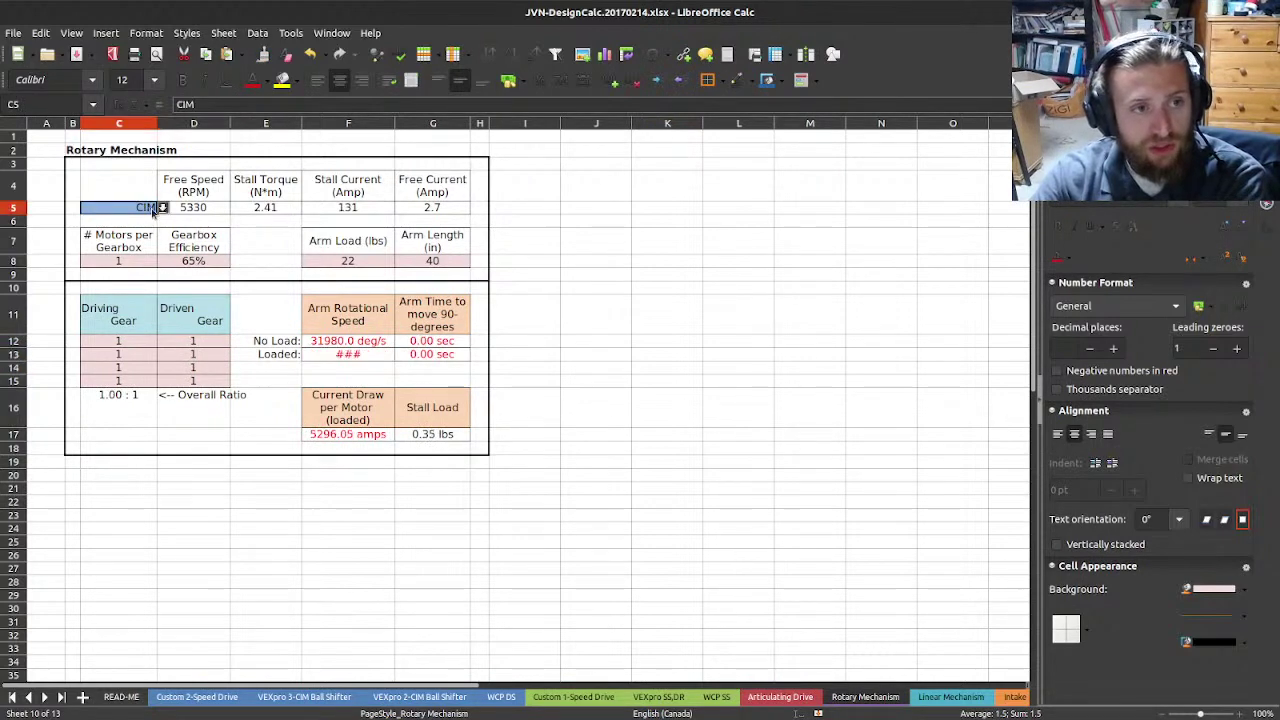
{"action": "left_click", "coordinate": [162, 207]}
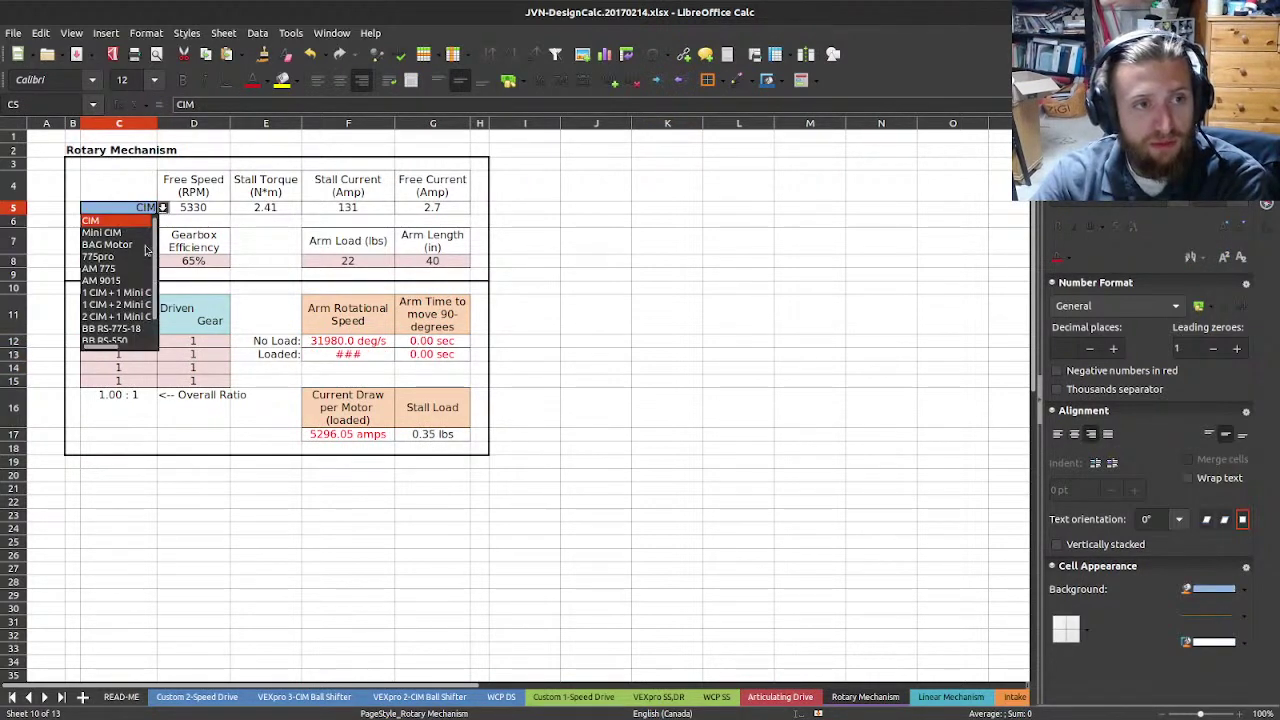
{"action": "left_click", "coordinate": [128, 261]}
{"action": "left_click", "coordinate": [615, 311]}
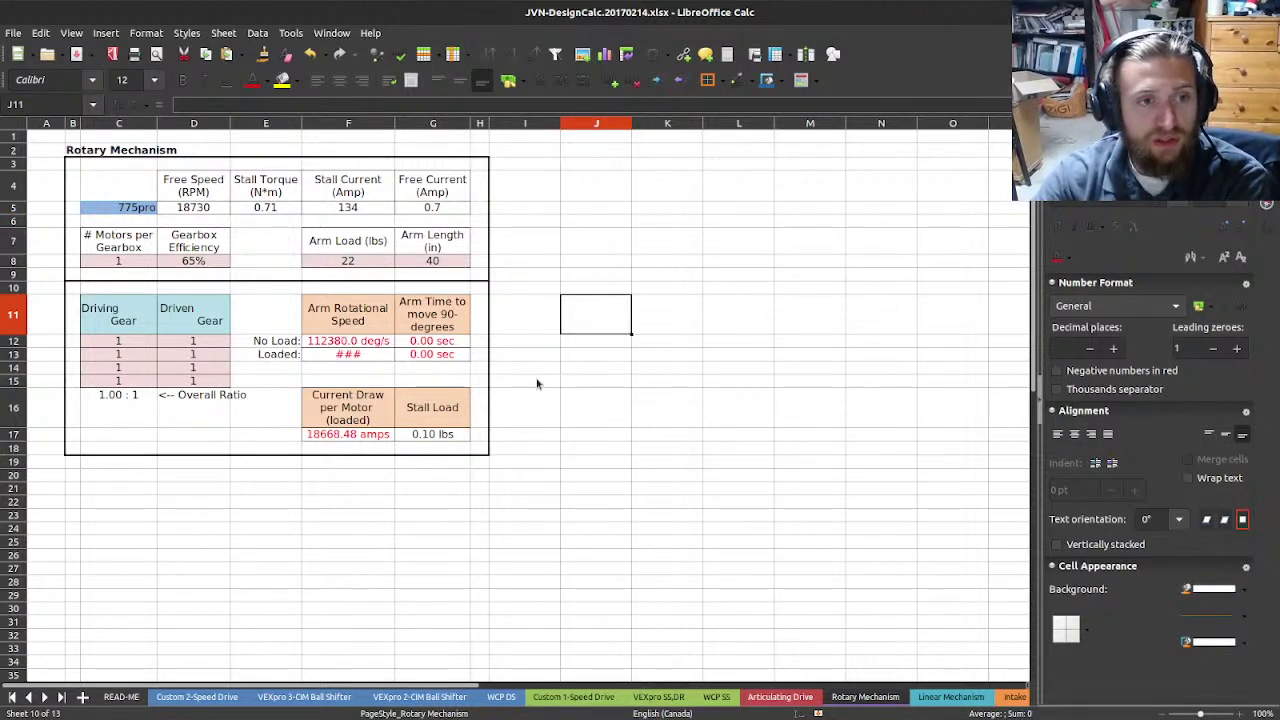
- Calculate a trial gear ratio in empty cell J10 with the formula =100/0.71
{"action": "left_click", "coordinate": [600, 291]}
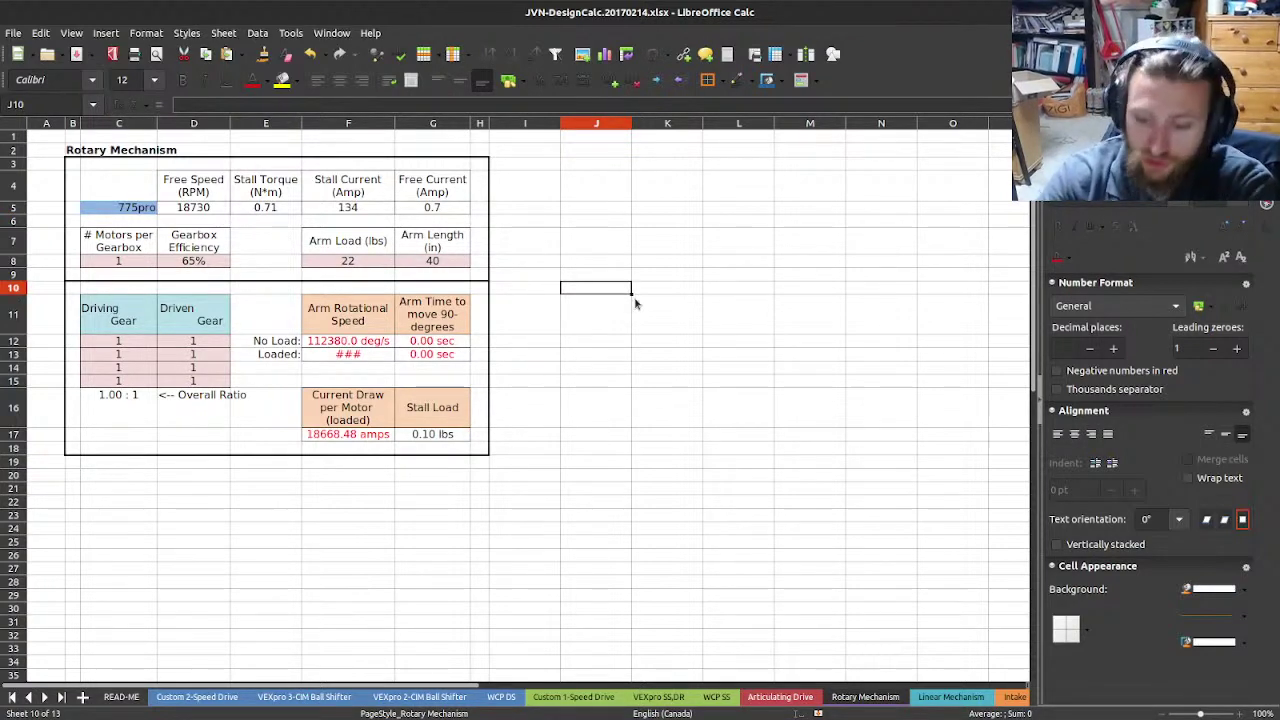
{"action": "type", "text": "=100"}
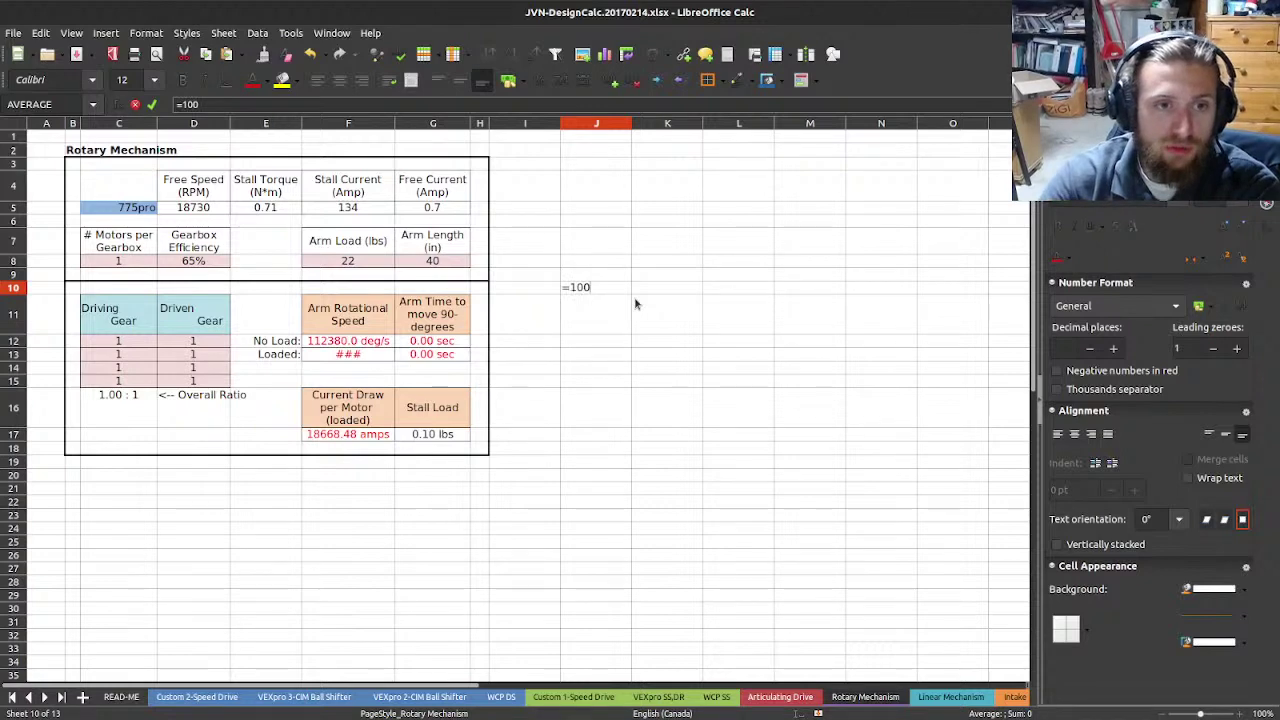
{"action": "type", "text": "/0."}
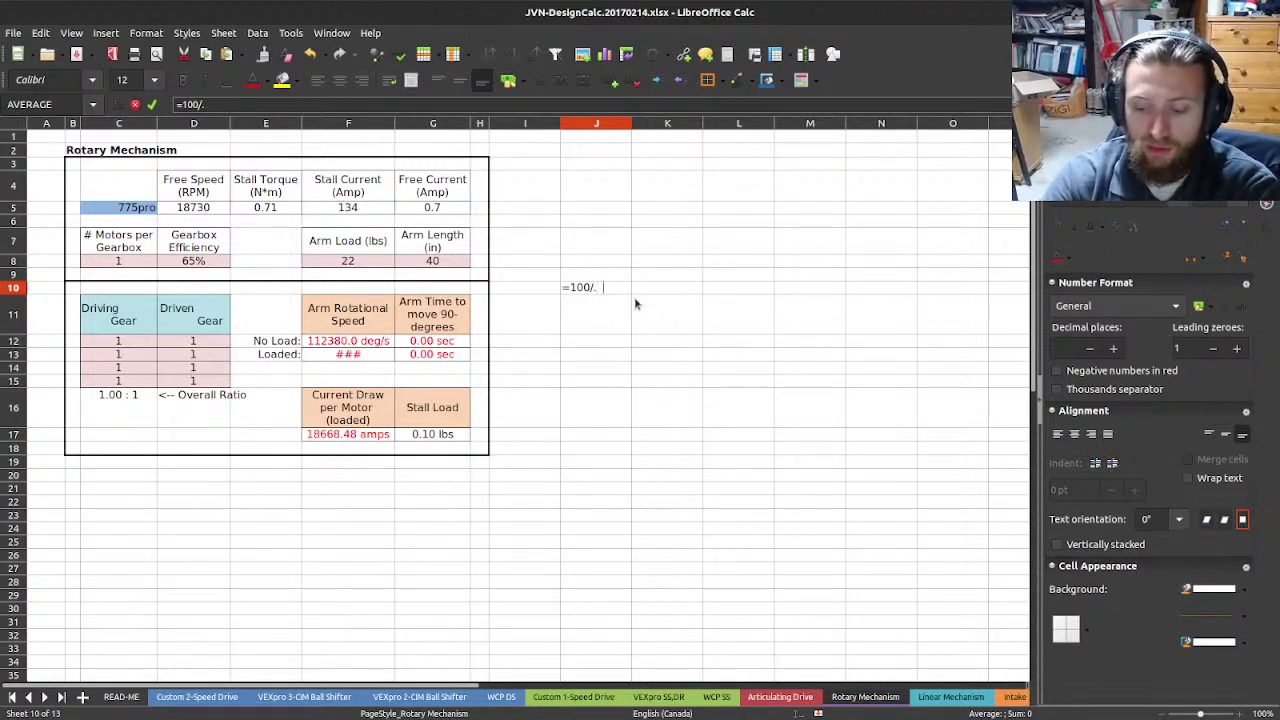
{"action": "type", "text": "71"}
{"action": "key", "text": "Return"}
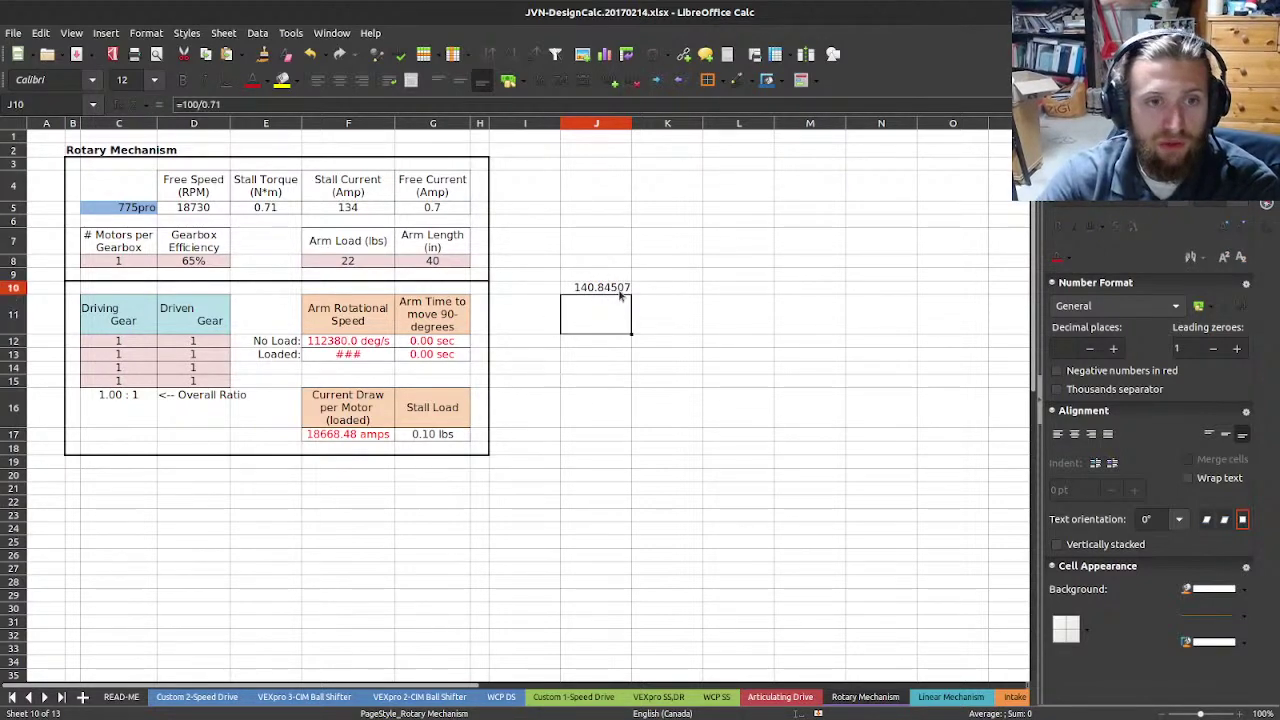
- Set the first-stage driven gear to 141 and delete the scratch calculation in J10
{"action": "left_click", "coordinate": [193, 341]}
{"action": "type", "text": "141"}
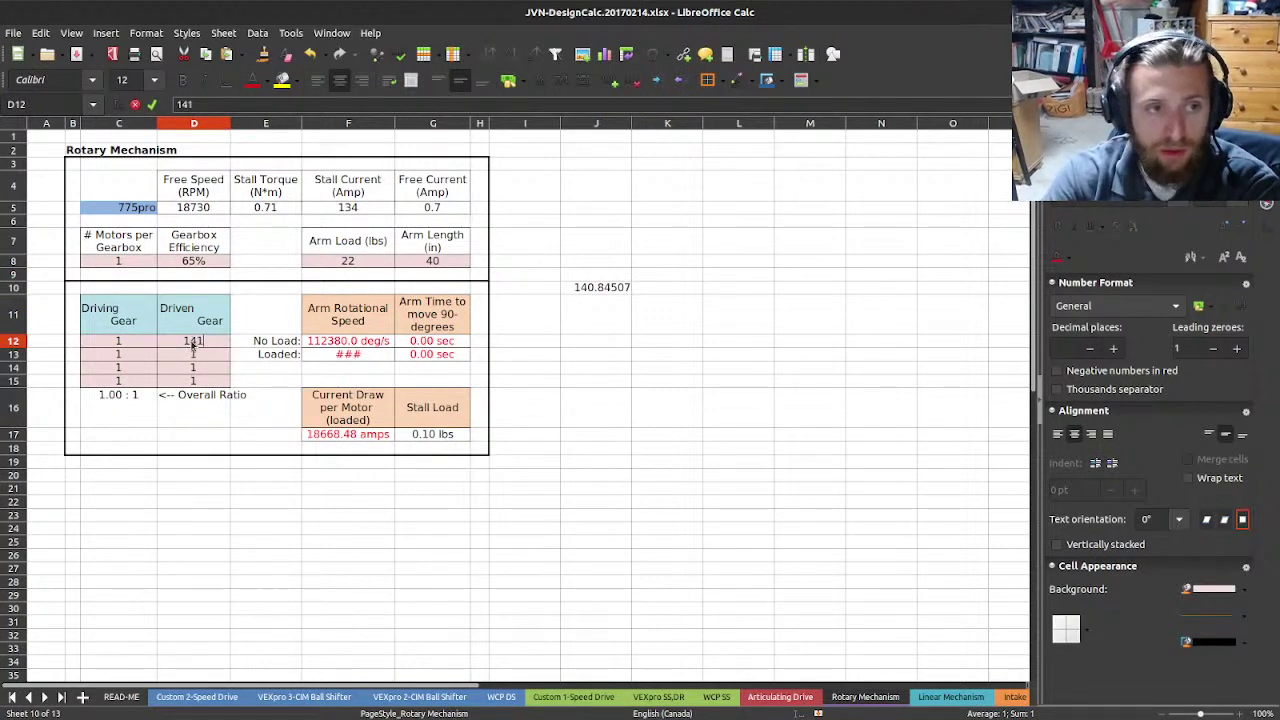
{"action": "key", "text": "Return"}
{"action": "left_click", "coordinate": [600, 290]}
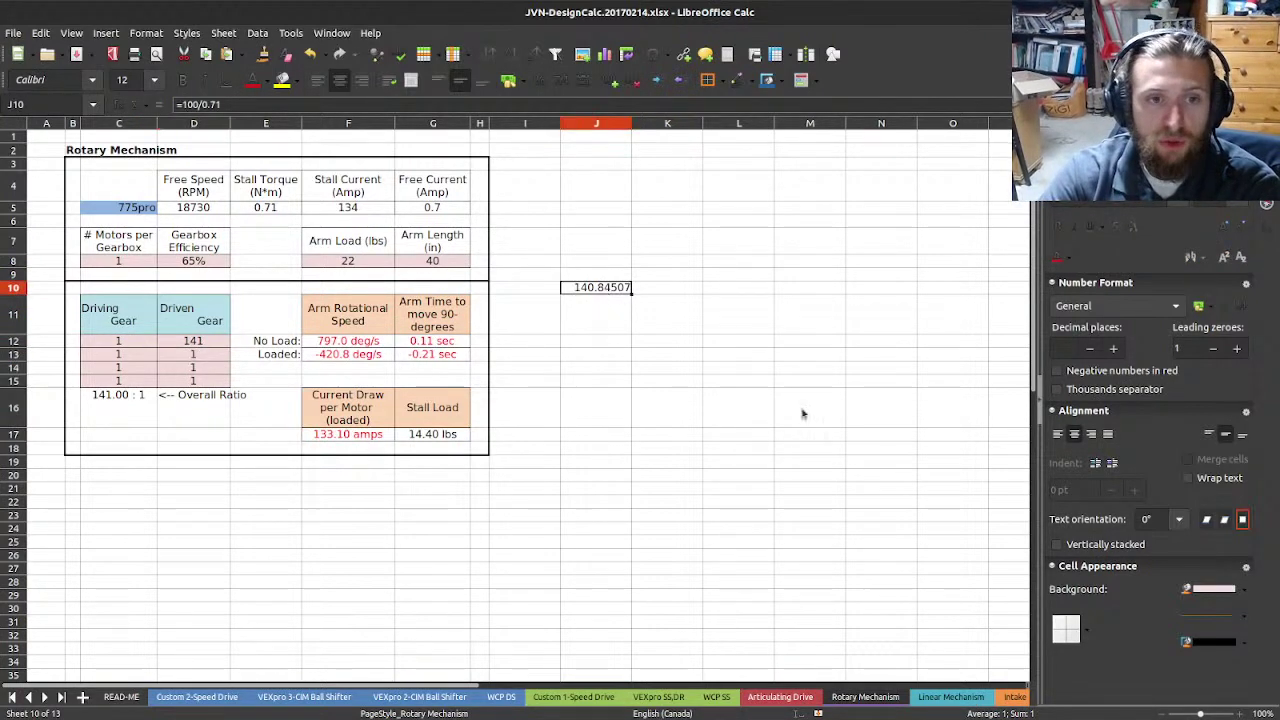
{"action": "key", "text": "Delete"}
- Review the 775pro's current draw, stall load, loaded rotational speed and 90-degree movement time at the 141:1 ratio
{"action": "left_click", "coordinate": [377, 437]}
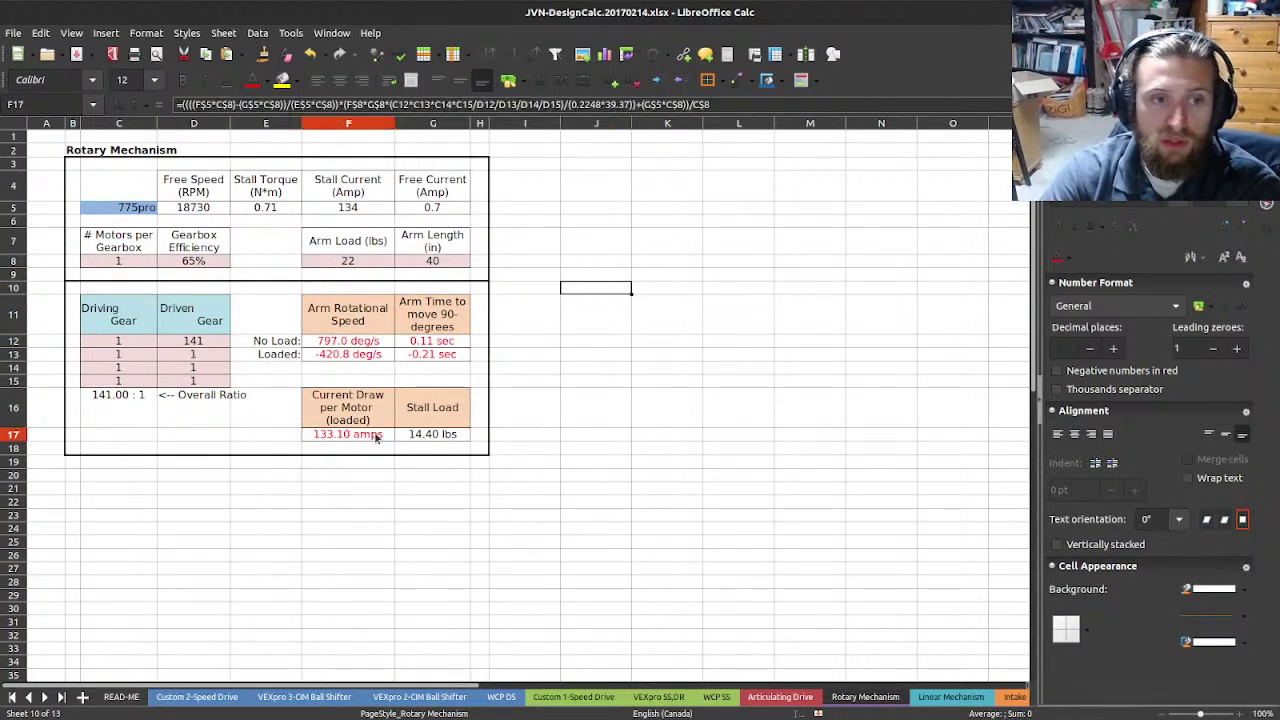
{"action": "left_click_drag", "start_coordinate": [377, 437], "coordinate": [435, 436]}
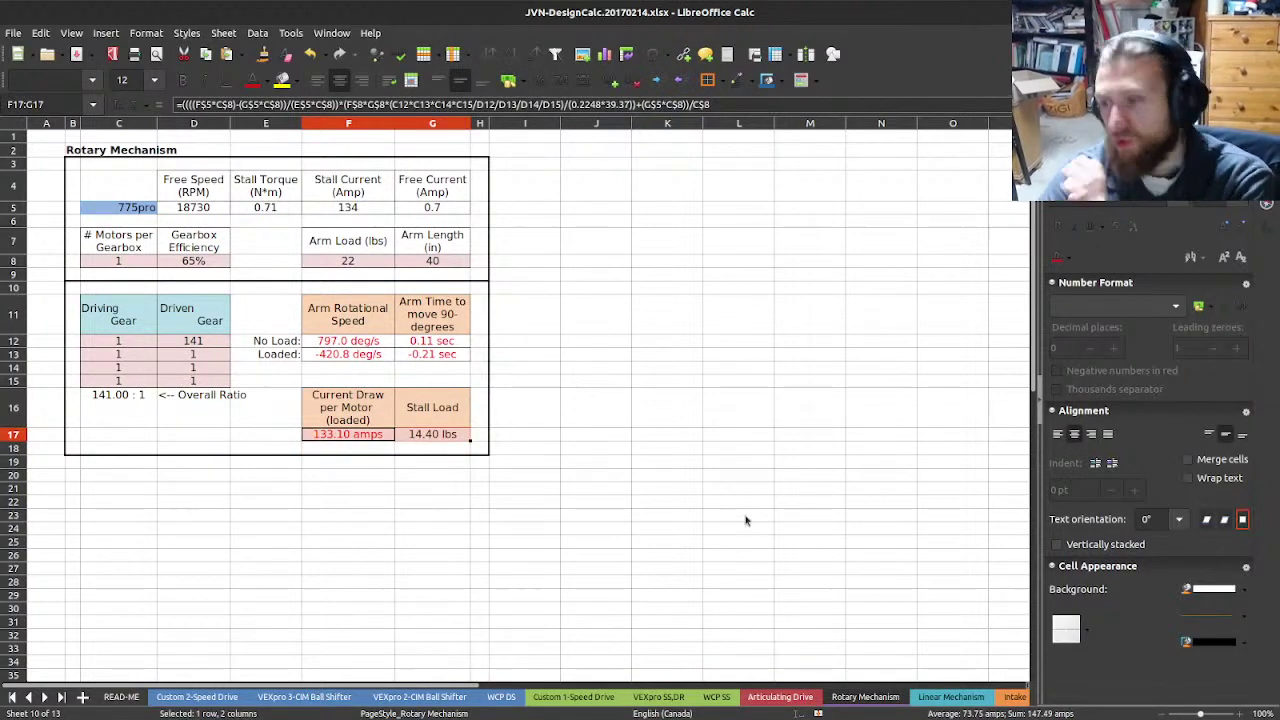
{"action": "left_click_drag", "start_coordinate": [440, 355], "coordinate": [372, 360]}
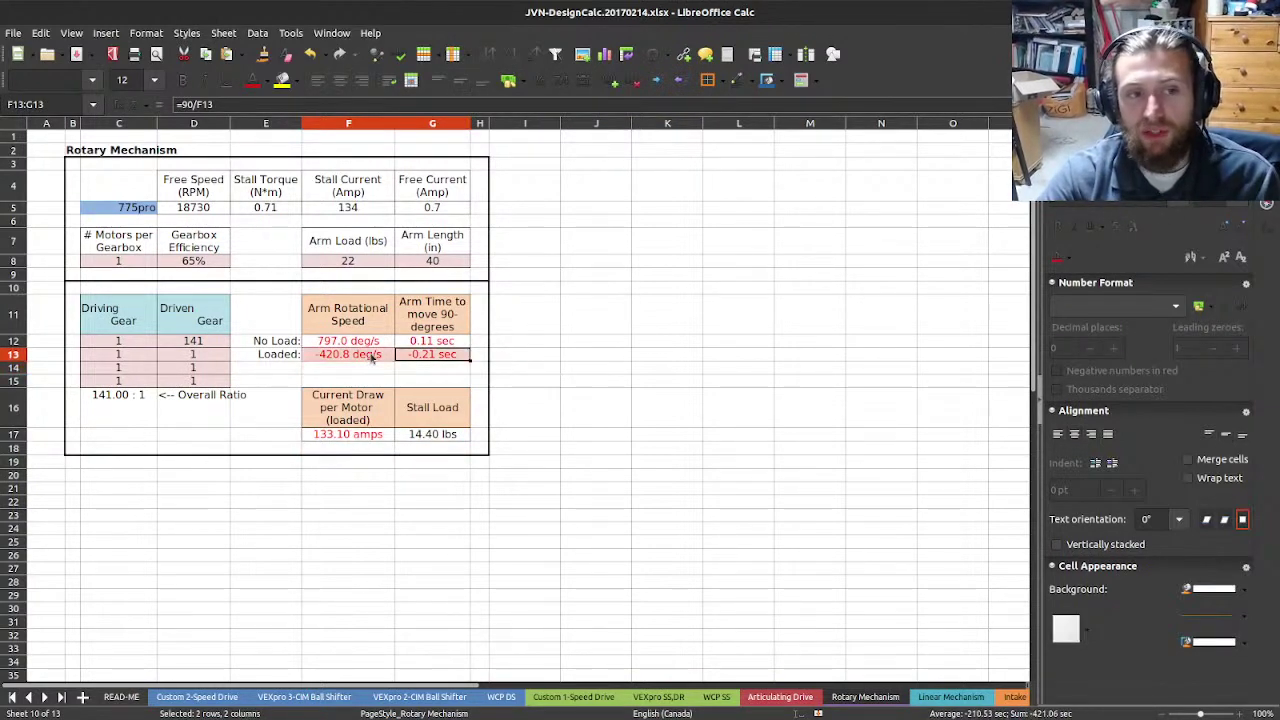
- Set the first-stage driven gear to 200 and check the loaded arm speed, movement time, current draw and stall load
{"action": "left_click", "coordinate": [225, 346]}
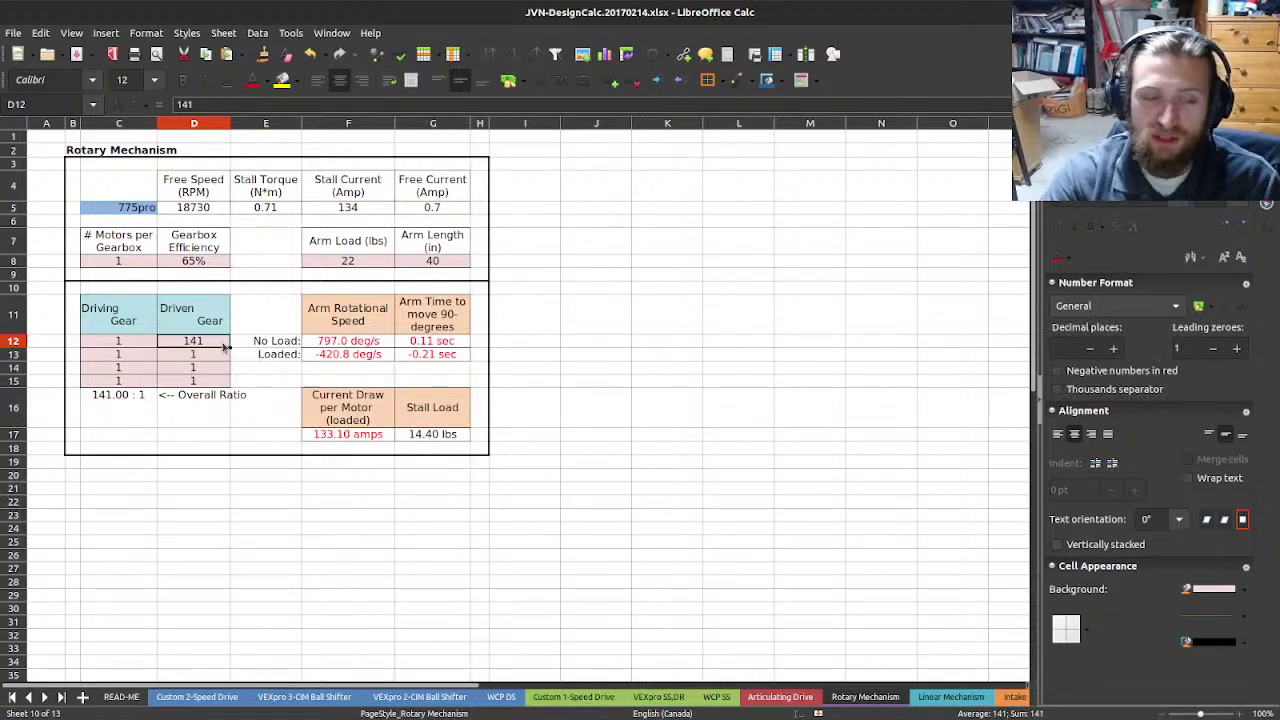
{"action": "type", "text": "200"}
{"action": "key", "text": "Return"}
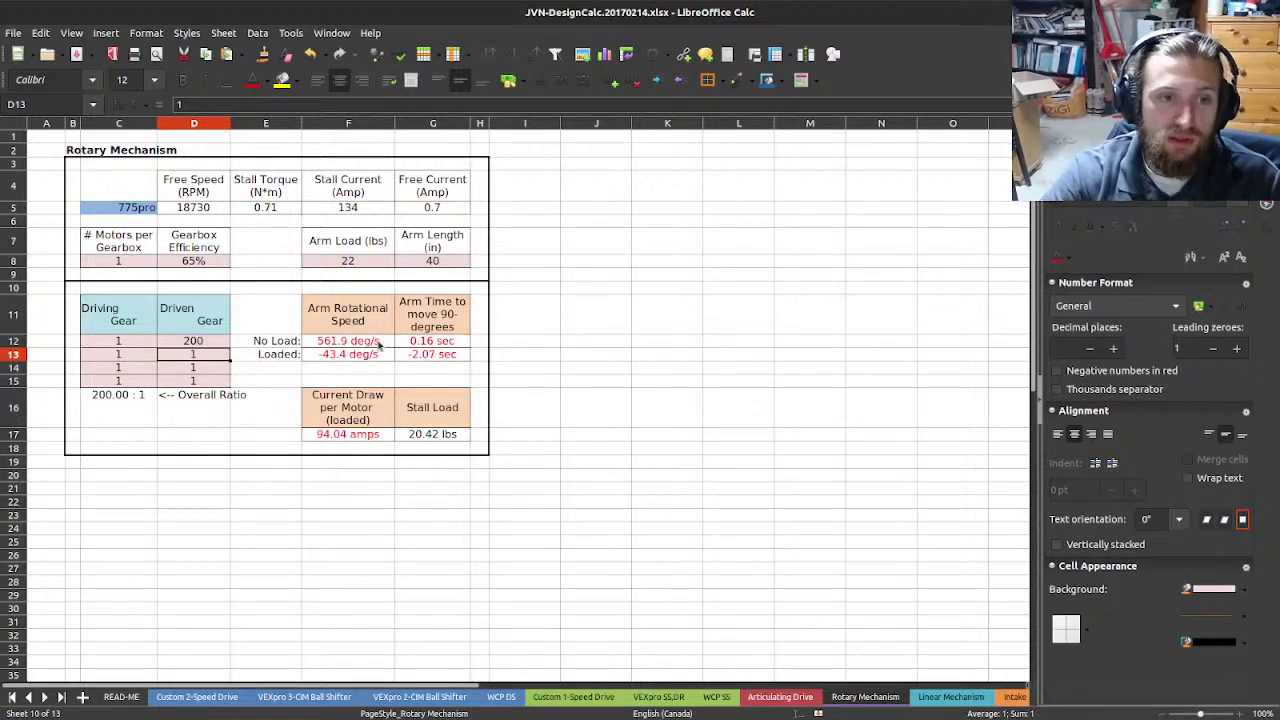
{"action": "left_click", "coordinate": [458, 370]}
{"action": "left_click_drag", "start_coordinate": [440, 356], "coordinate": [350, 358]}
{"action": "double_click", "coordinate": [360, 436]}
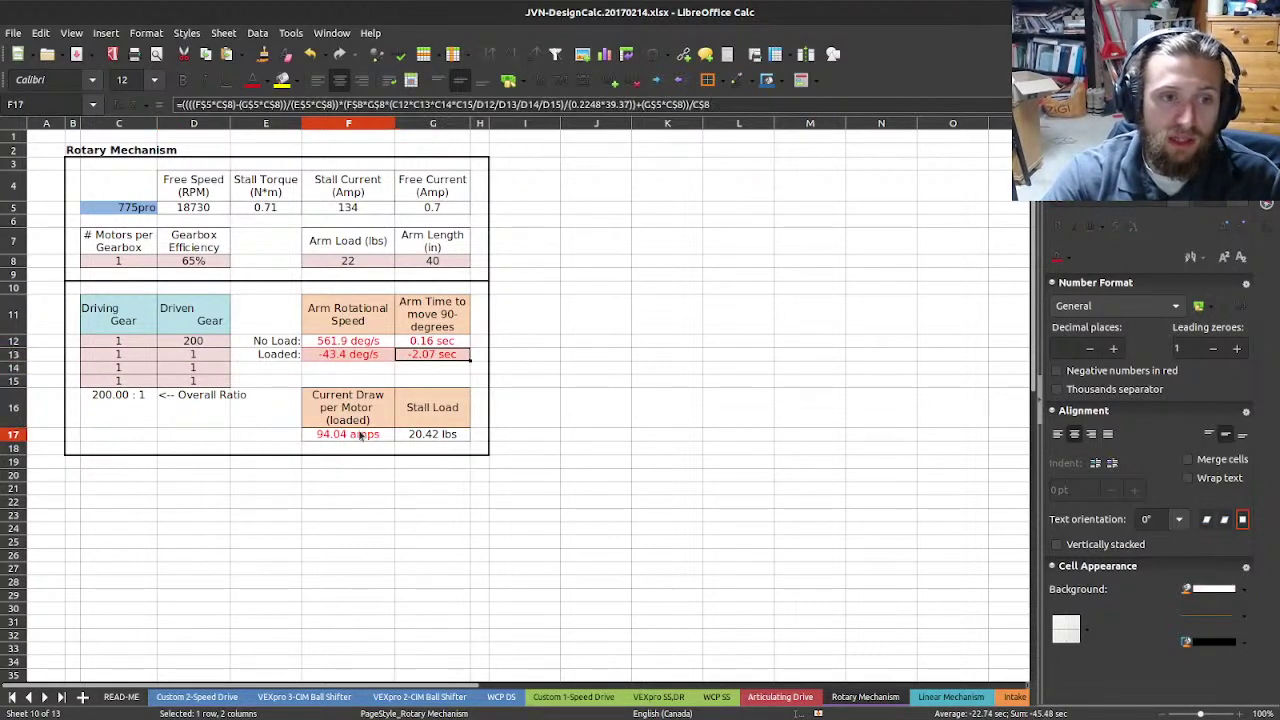
{"action": "key", "text": "Escape"}
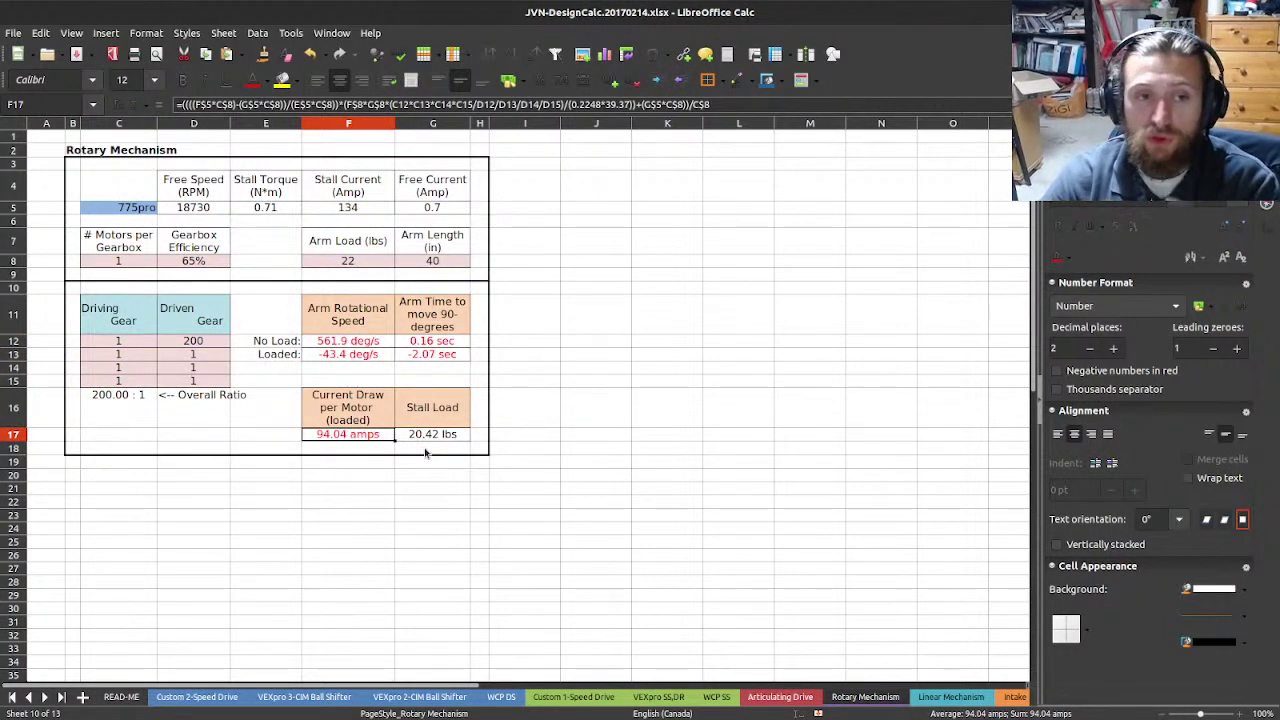
{"action": "left_click", "coordinate": [430, 438]}
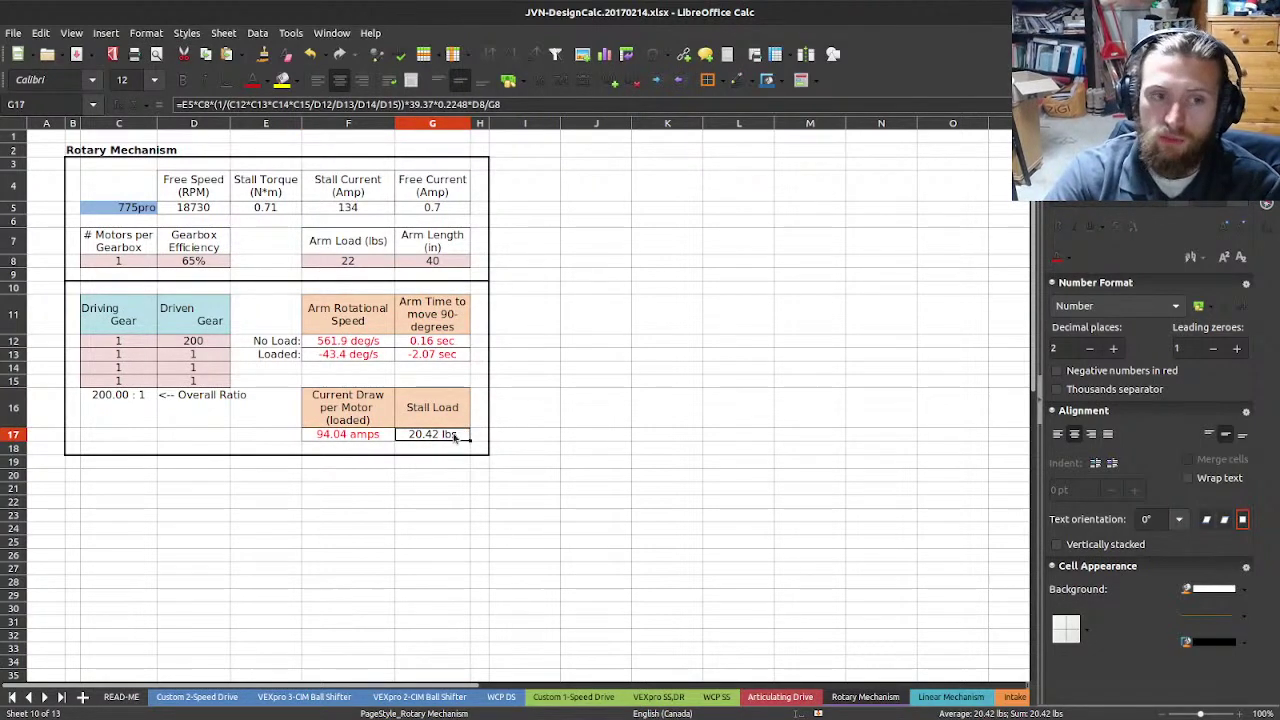
- Set the first-stage driven gear to 250 and check the stall load and loaded 90-degree movement time
{"action": "left_click", "coordinate": [195, 344]}
{"action": "type", "text": "250"}
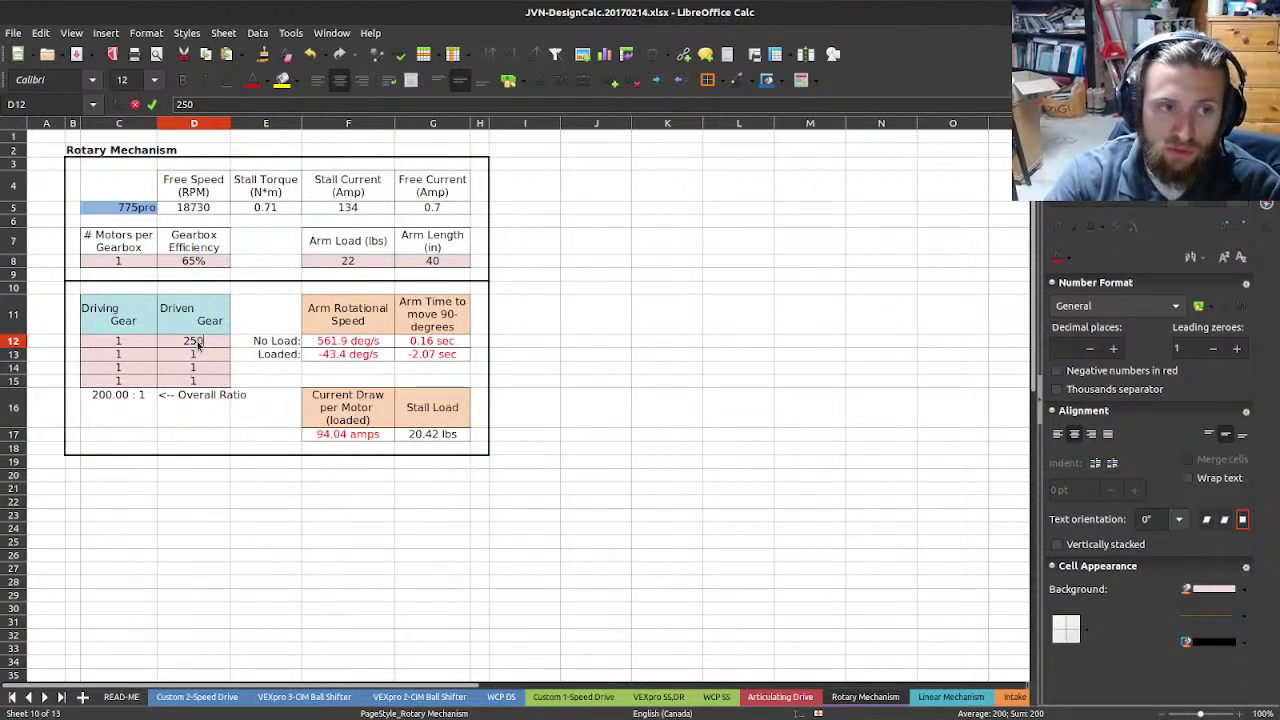
{"action": "key", "text": "Return"}
{"action": "left_click", "coordinate": [451, 433]}
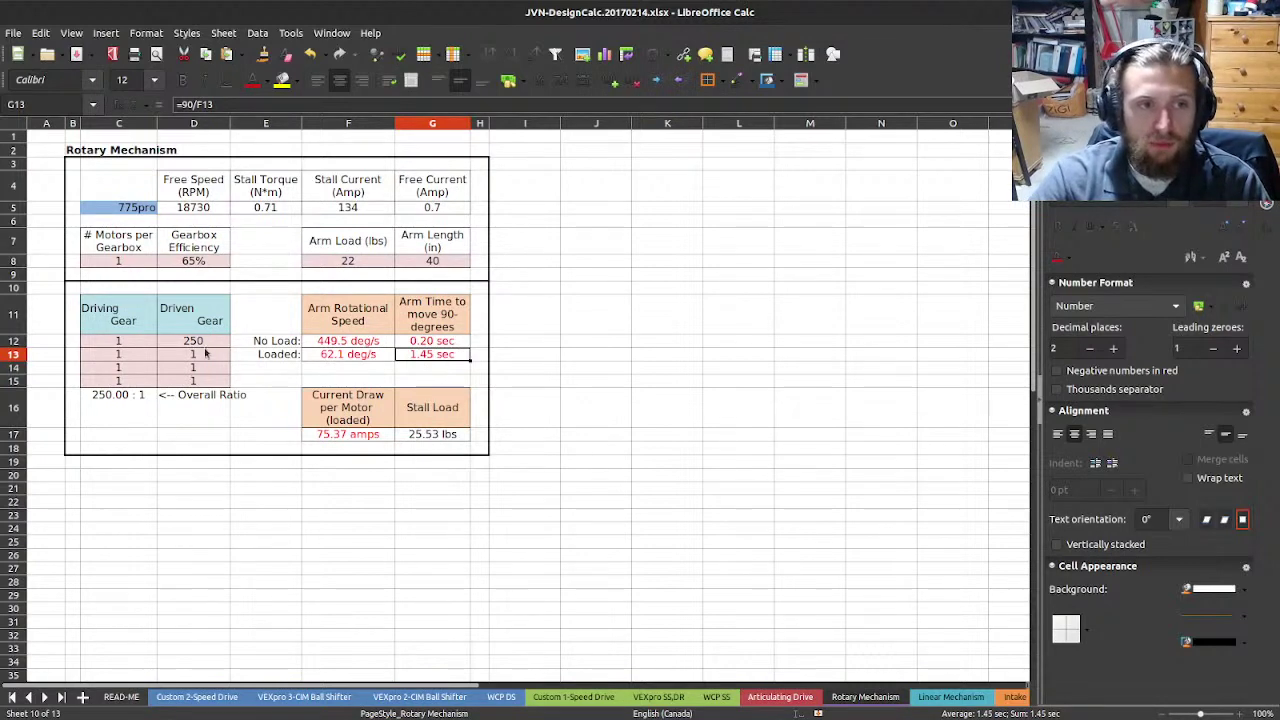
- Set the number of motors per gearbox to 2
{"action": "left_click_drag", "start_coordinate": [205, 352], "coordinate": [163, 294]}
{"action": "left_click", "coordinate": [158, 262]}
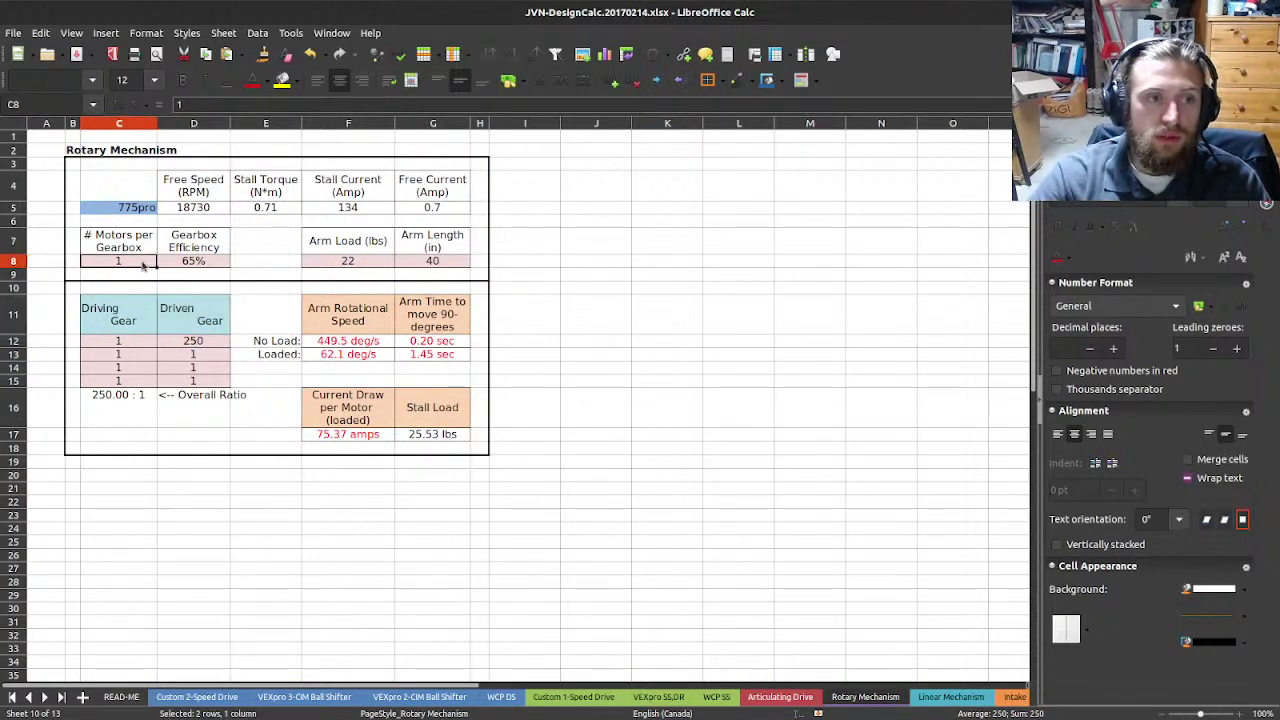
{"action": "left_click", "coordinate": [150, 262]}
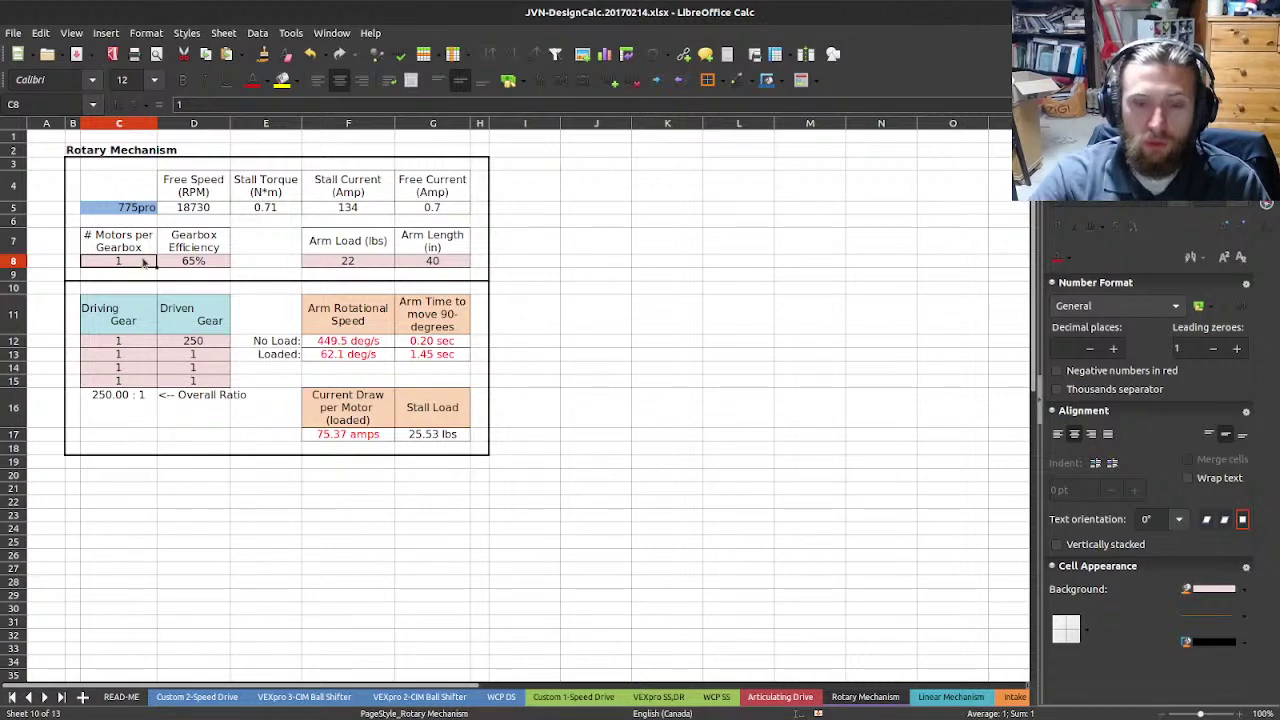
{"action": "type", "text": "2"}
{"action": "key", "text": "Return"}
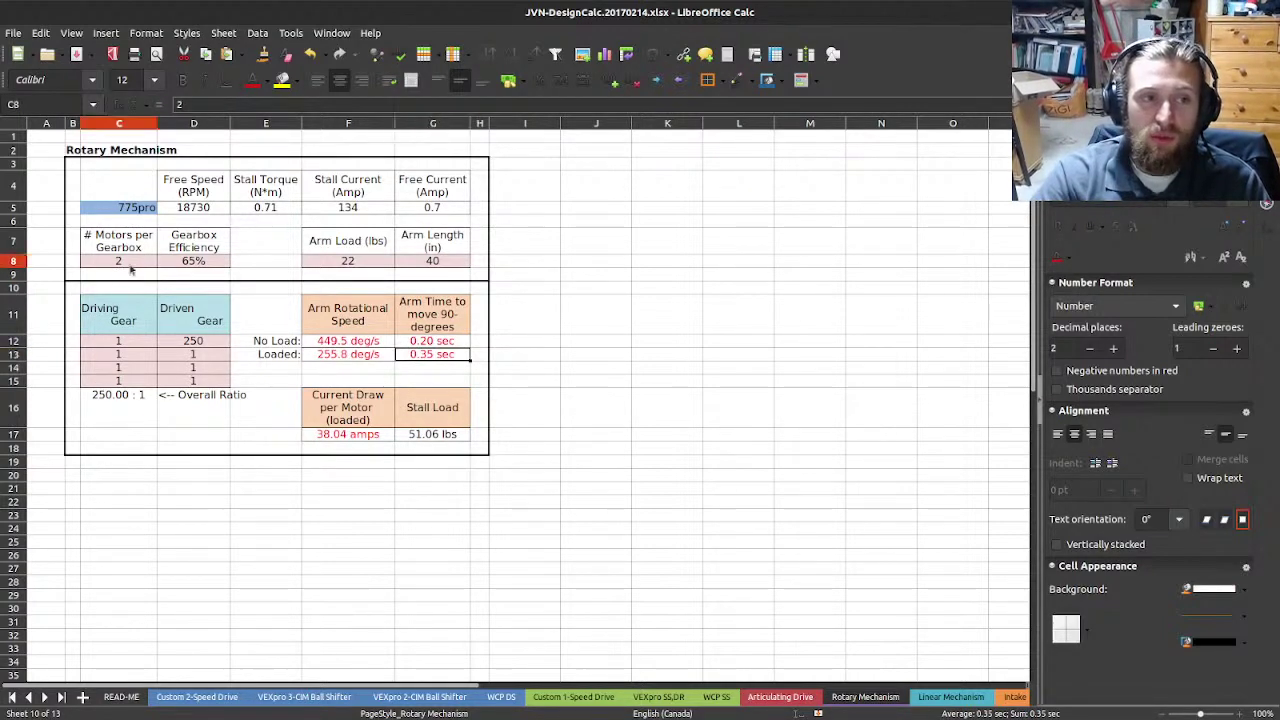
- Switch the motors per gearbox to 1 and back to 2, comparing the loaded 90-degree movement times
{"action": "left_click", "coordinate": [89, 259]}
{"action": "type", "text": "1"}
{"action": "key", "text": "Return"}
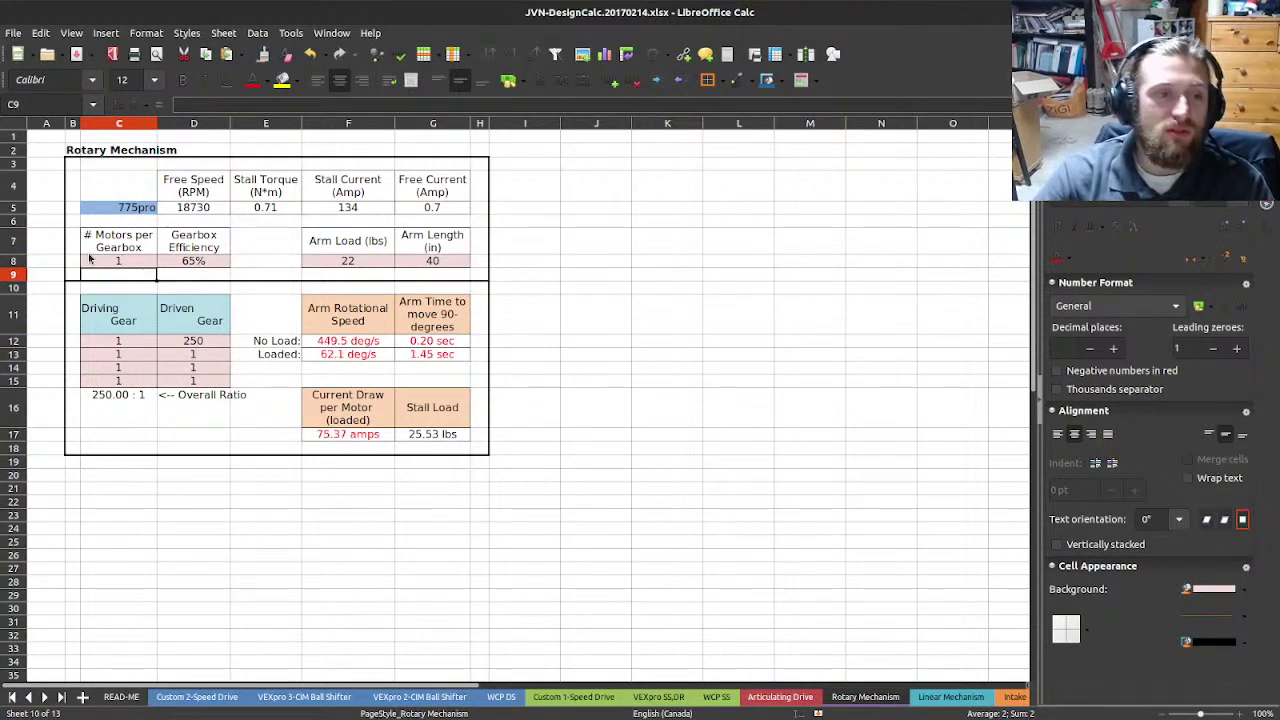
{"action": "left_click", "coordinate": [454, 360]}
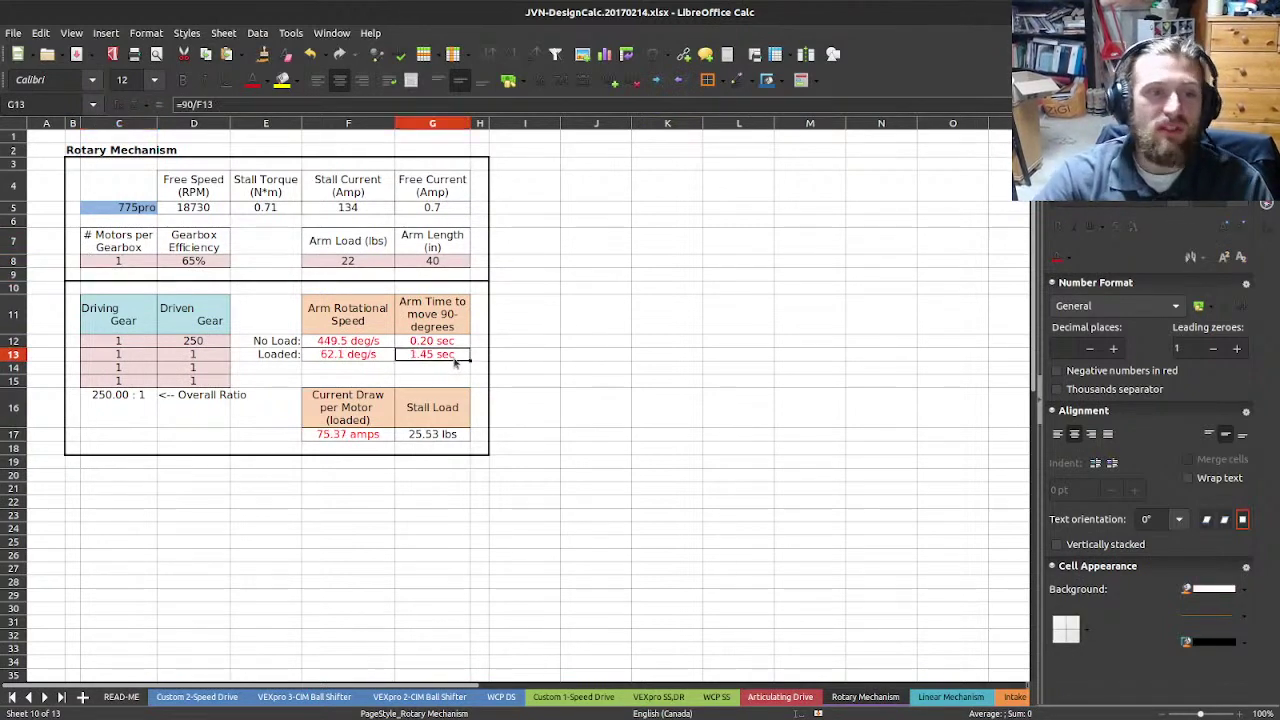
{"action": "left_click", "coordinate": [117, 264]}
{"action": "type", "text": "2"}
{"action": "key", "text": "Return"}
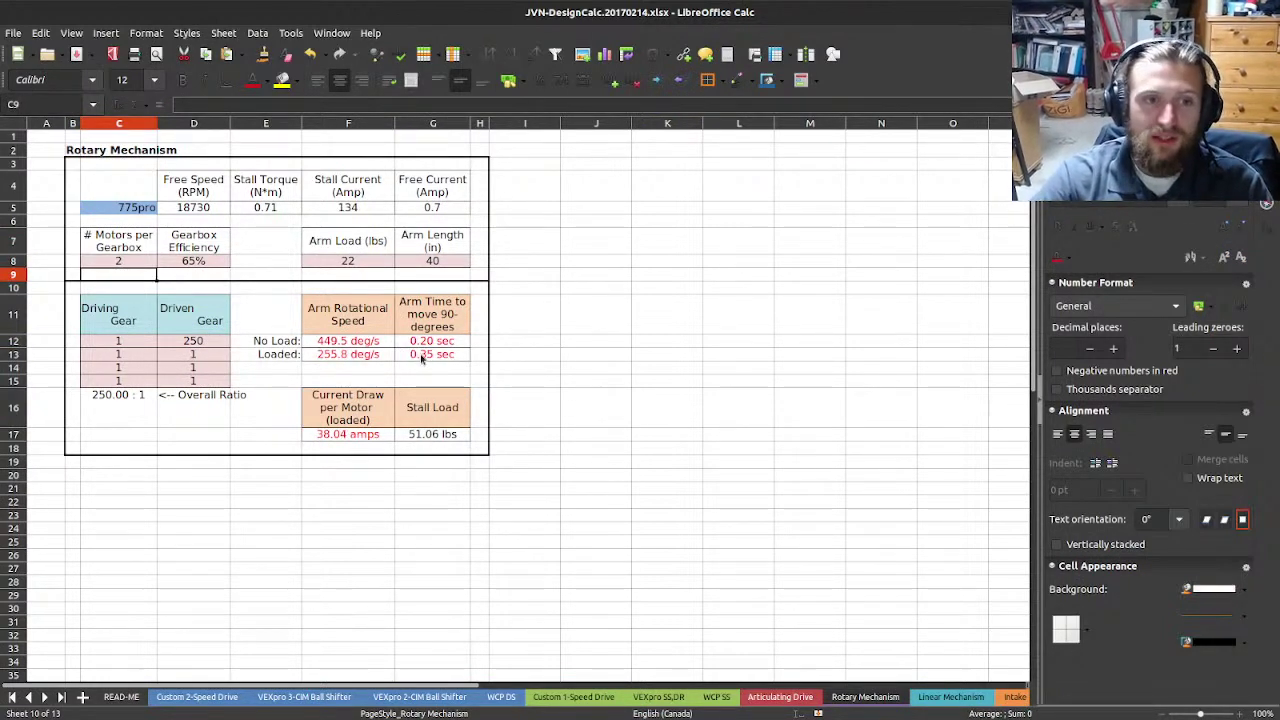
{"action": "left_click", "coordinate": [420, 355]}
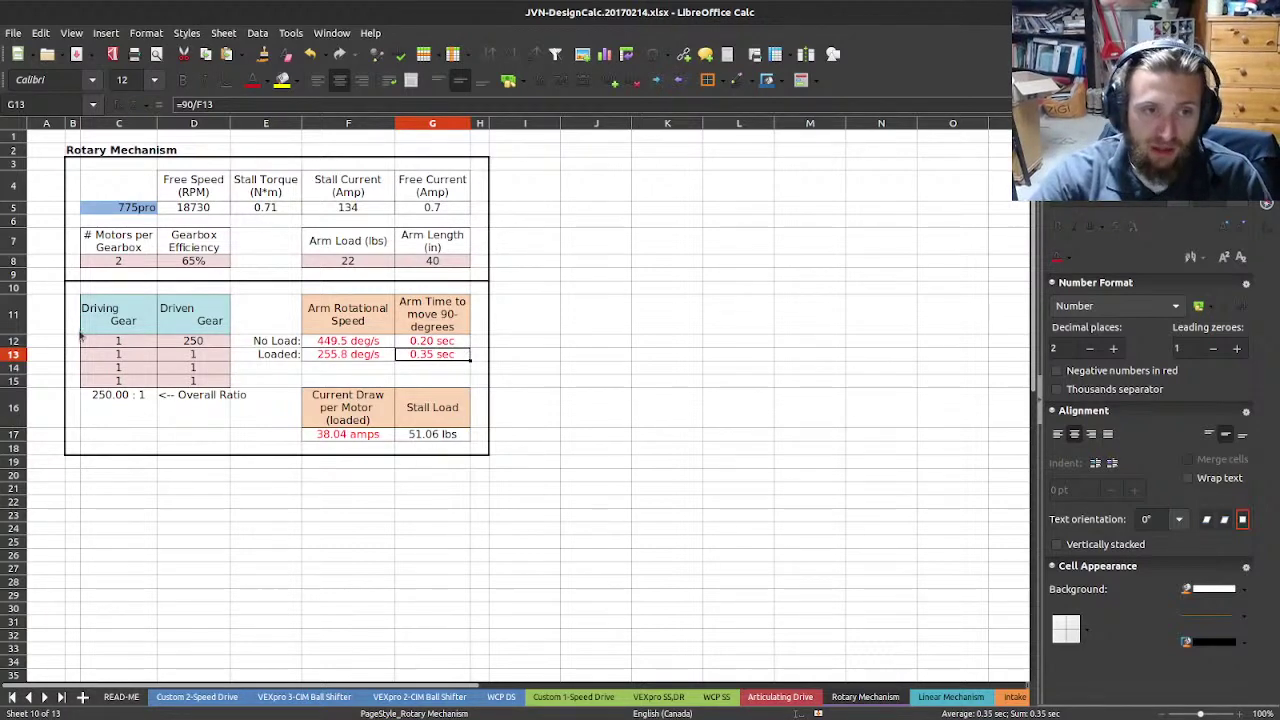
- Set the first-stage driven gear to 400 and check the loaded 90-degree movement time and stall load
{"action": "left_click", "coordinate": [188, 342]}
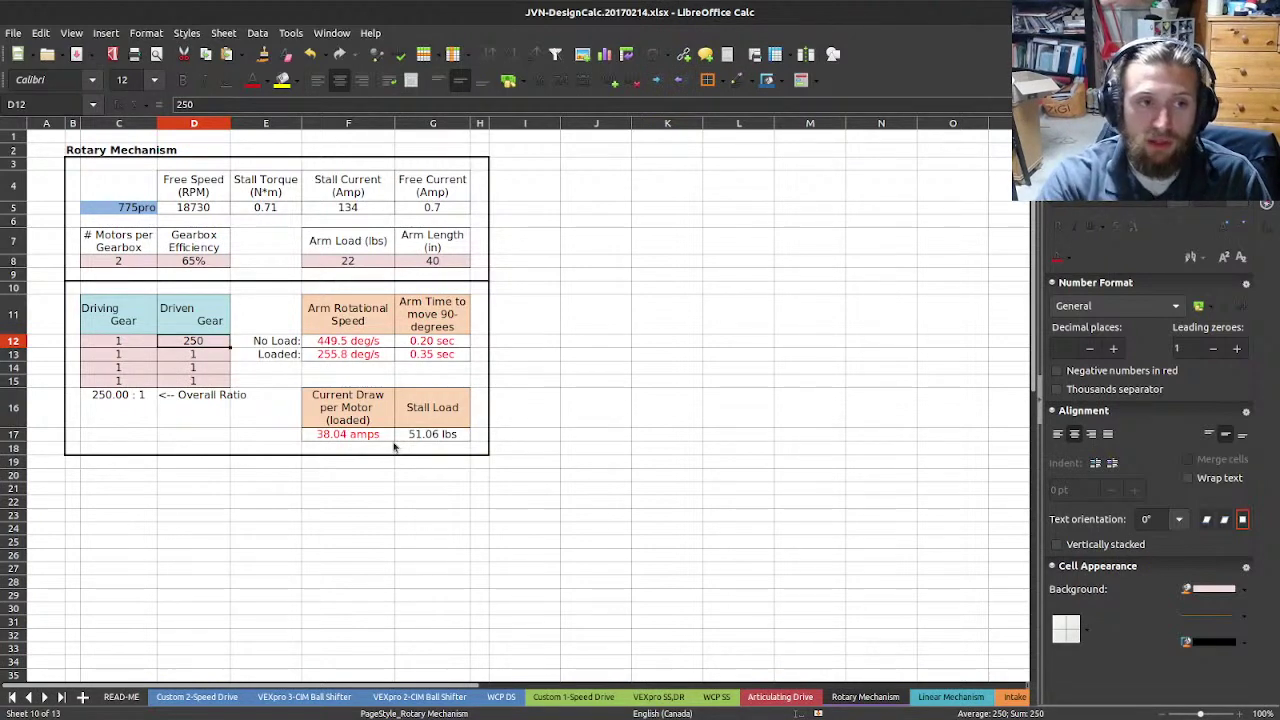
{"action": "type", "text": "400"}
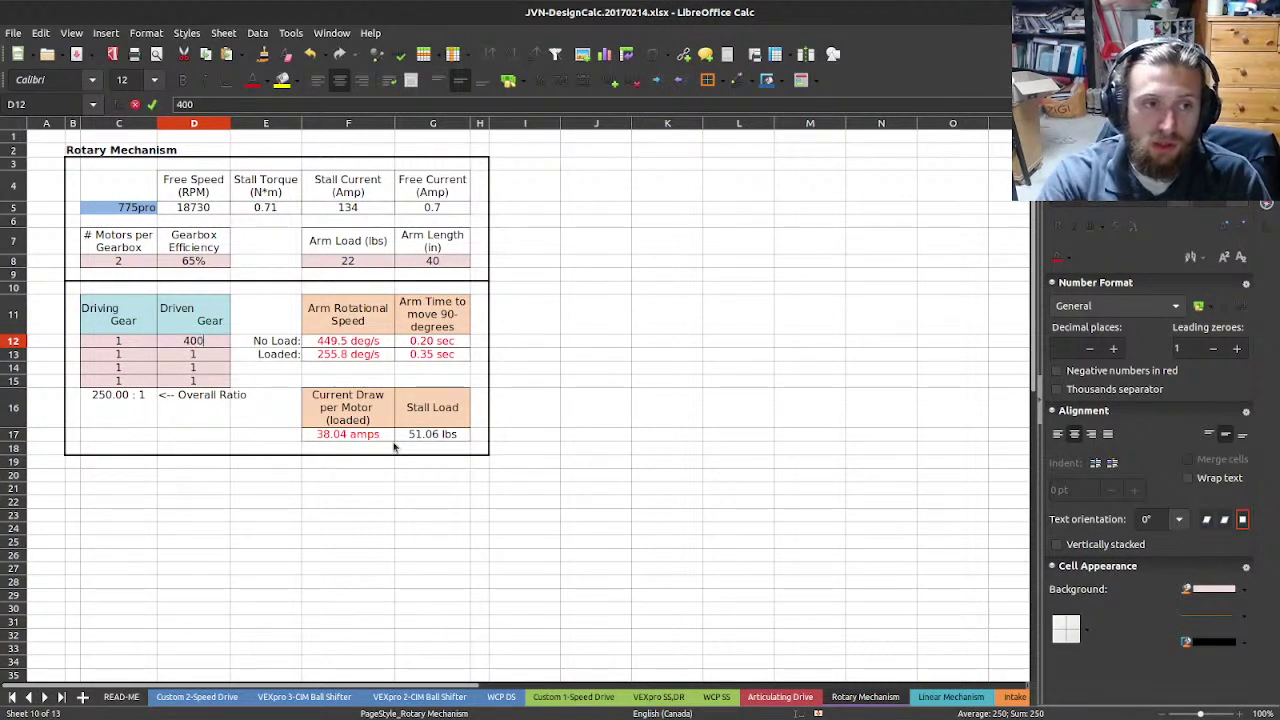
{"action": "key", "text": "Return"}
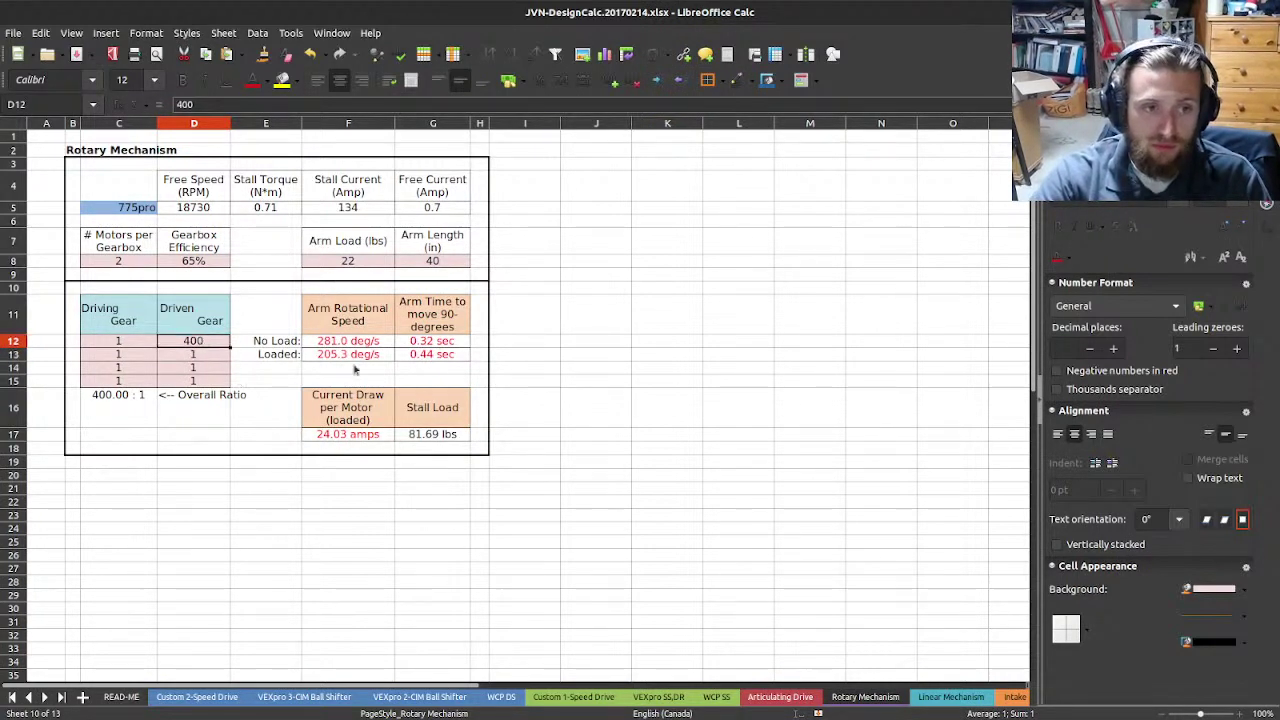
{"action": "left_click", "coordinate": [436, 357]}
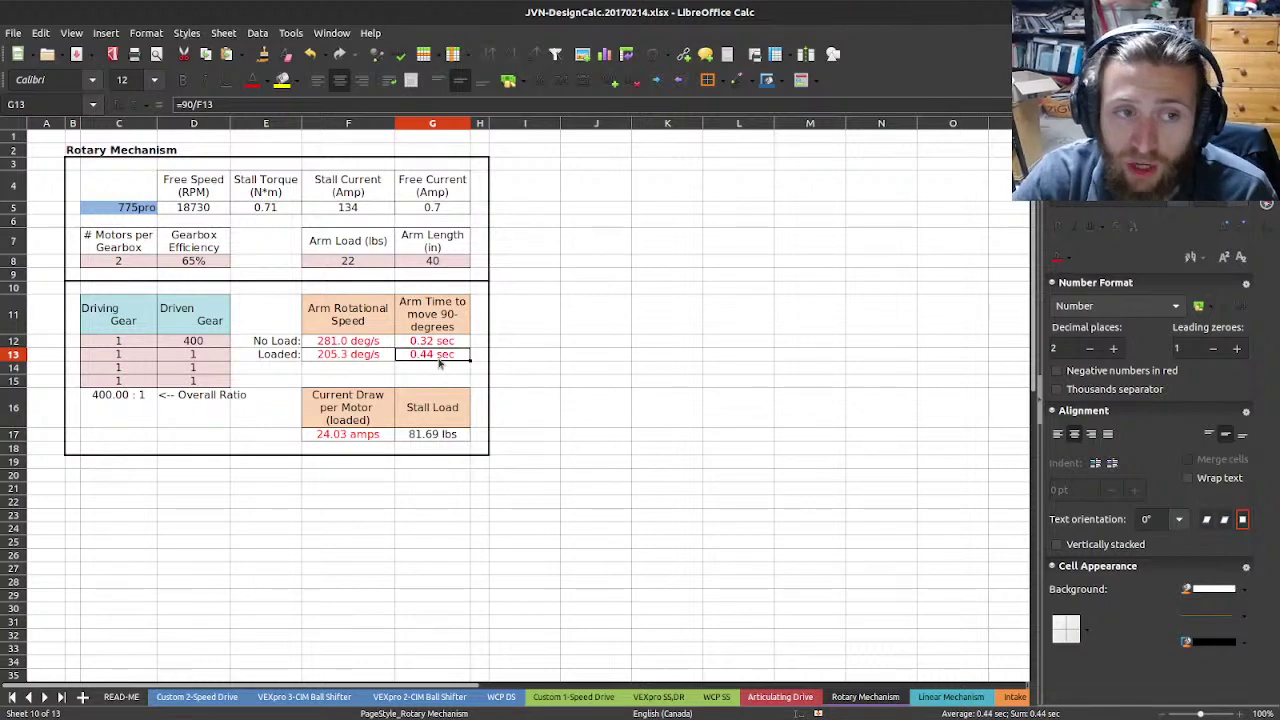
{"action": "left_click", "coordinate": [516, 355]}
{"action": "left_click", "coordinate": [446, 437]}
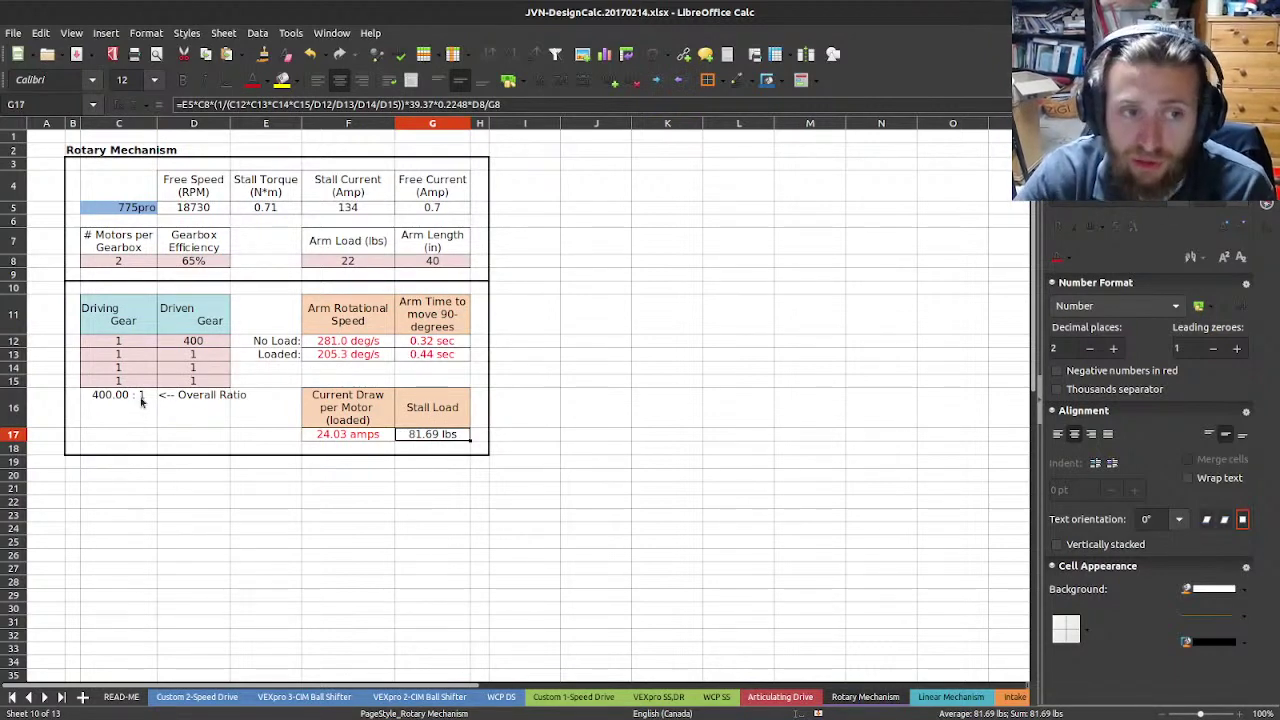
- Try a first-stage driven gear of 450 with the two 775pro motors
{"action": "left_click", "coordinate": [203, 344]}
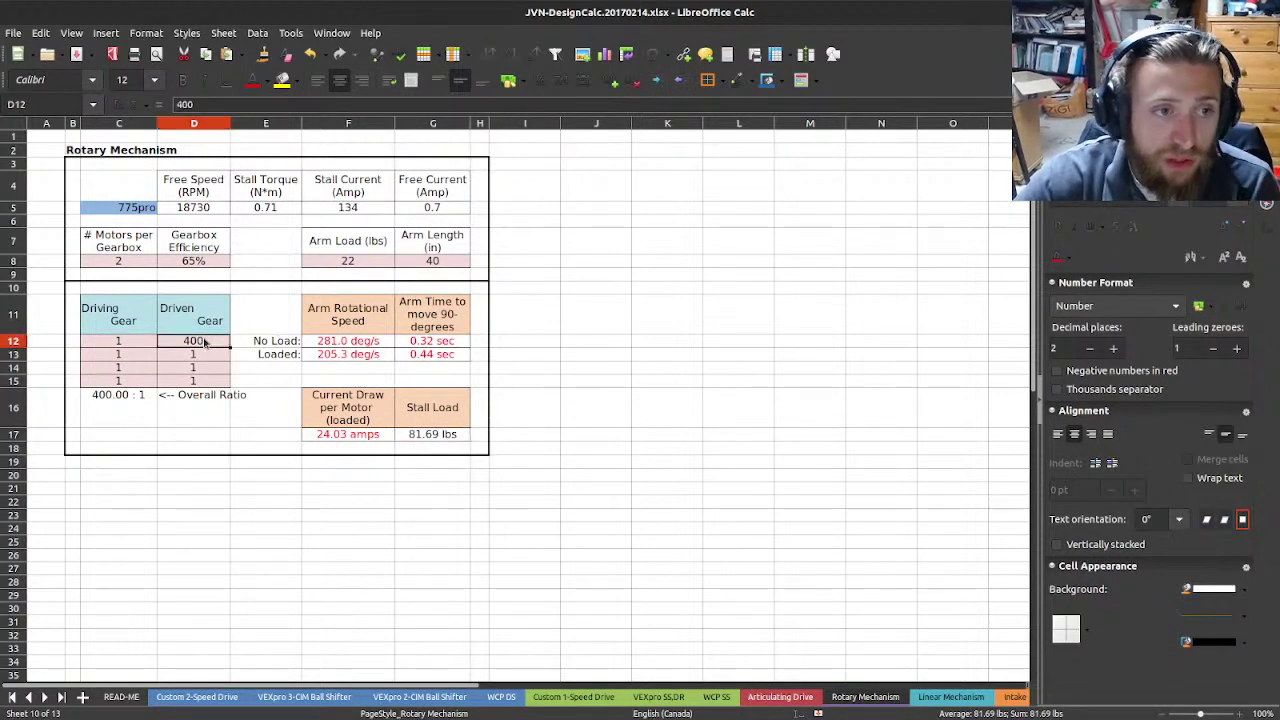
{"action": "type", "text": "450"}
{"action": "key", "text": "Return"}
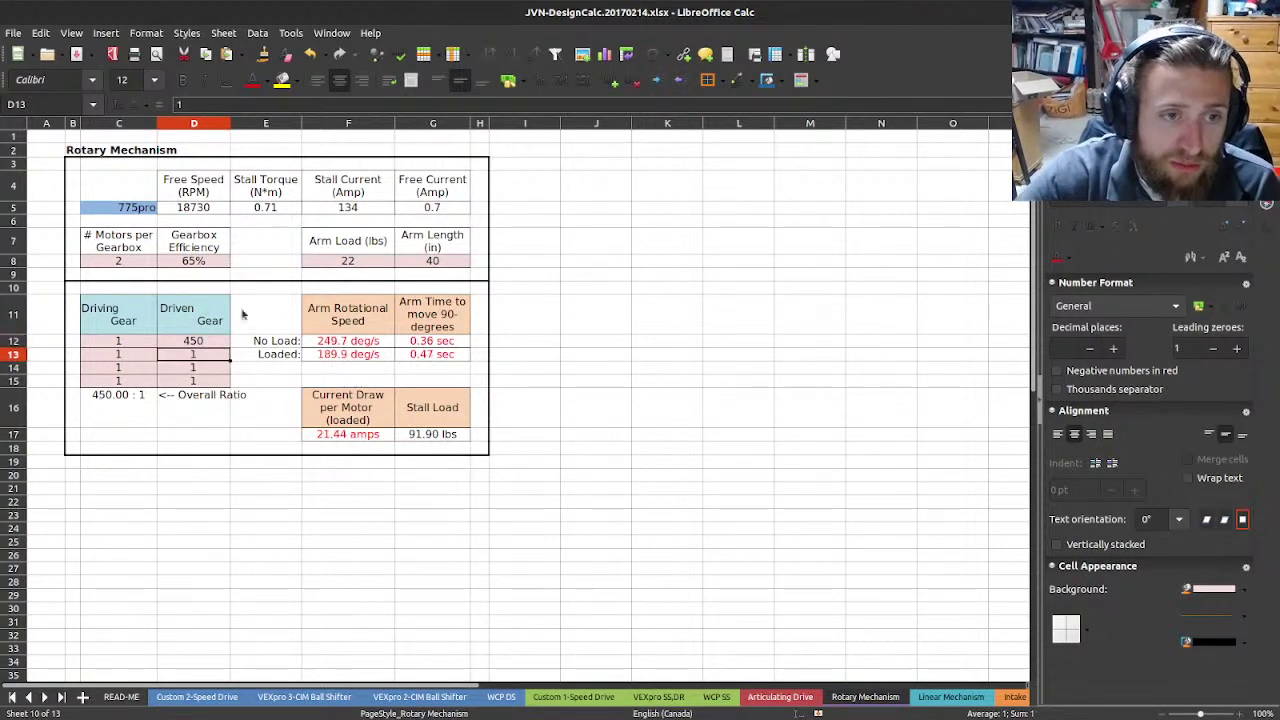
- Set the first-stage driven gear to 500 and check the loaded movement time, current draw per motor and stall load
{"action": "left_click", "coordinate": [213, 341]}
{"action": "type", "text": "500"}
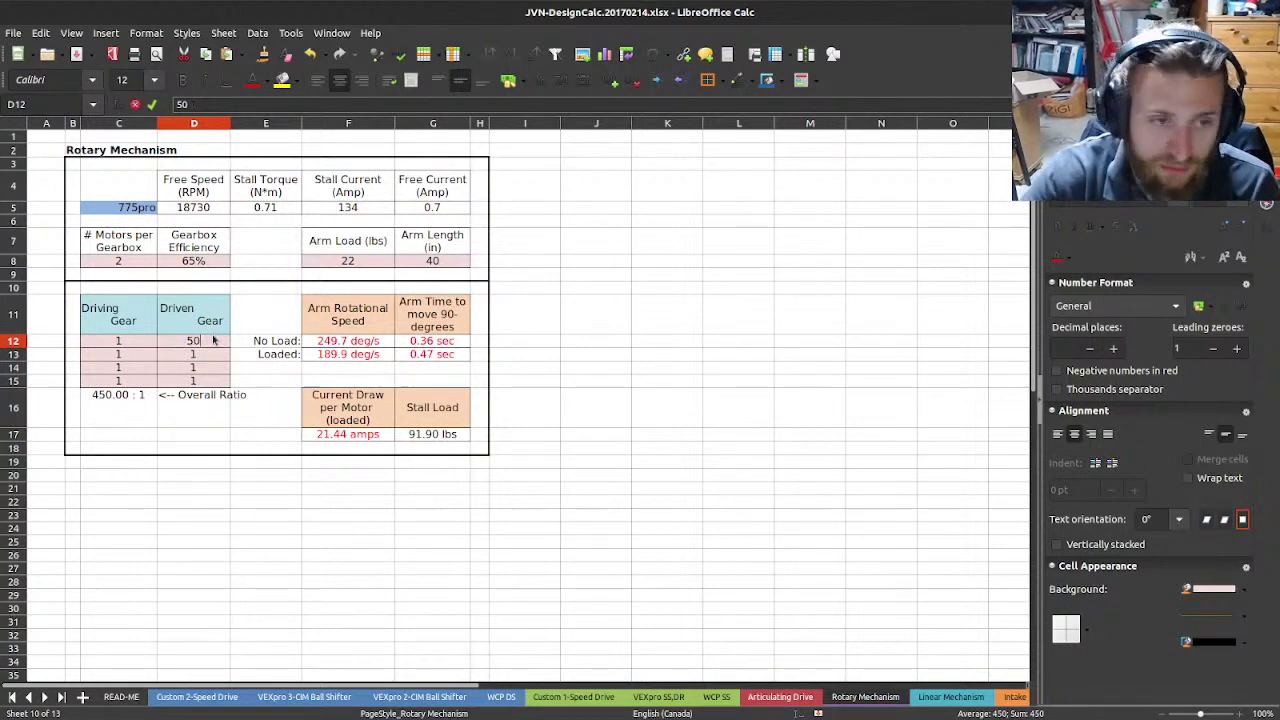
{"action": "key", "text": "Return"}
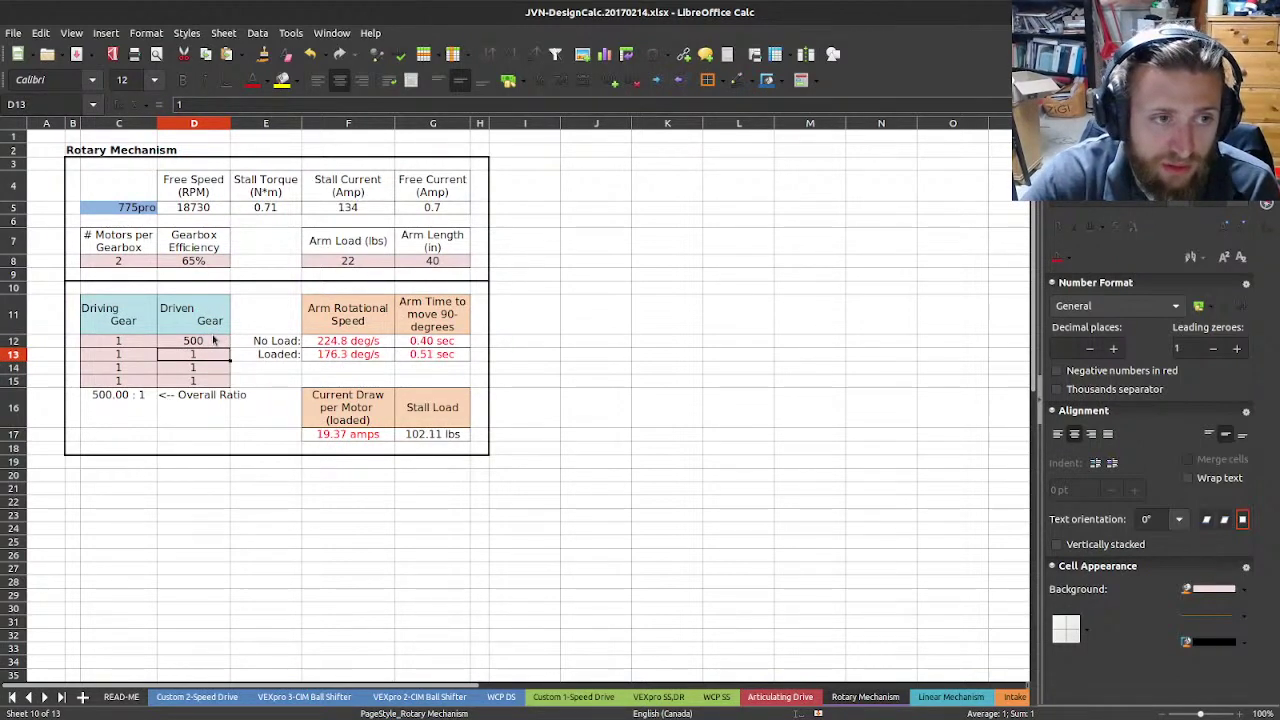
{"action": "left_click", "coordinate": [438, 357]}
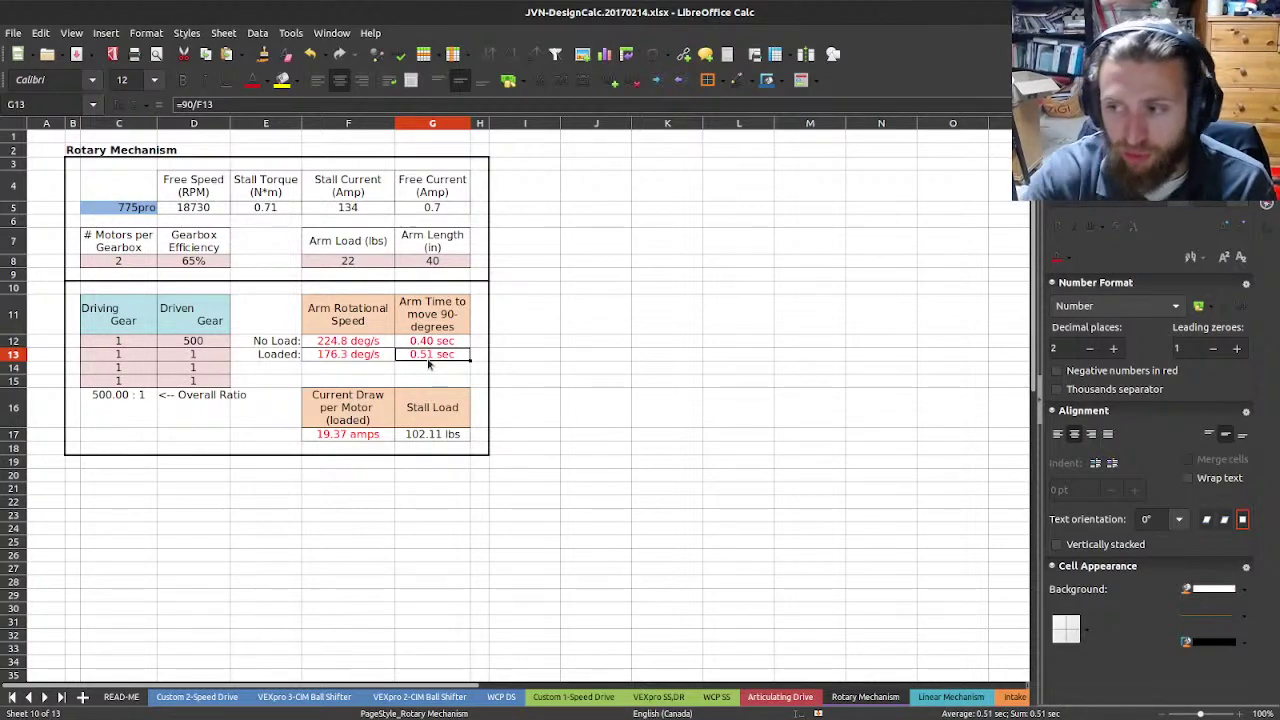
{"action": "left_click", "coordinate": [361, 440]}
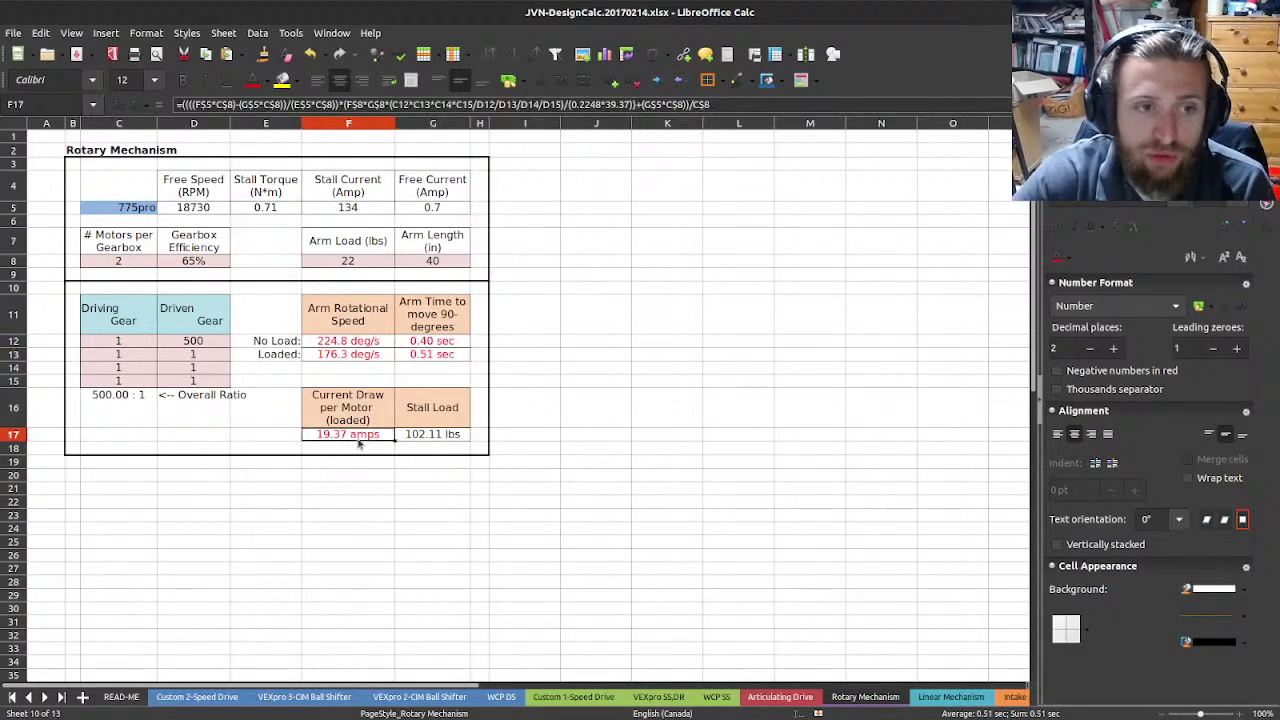
{"action": "left_click", "coordinate": [451, 438]}
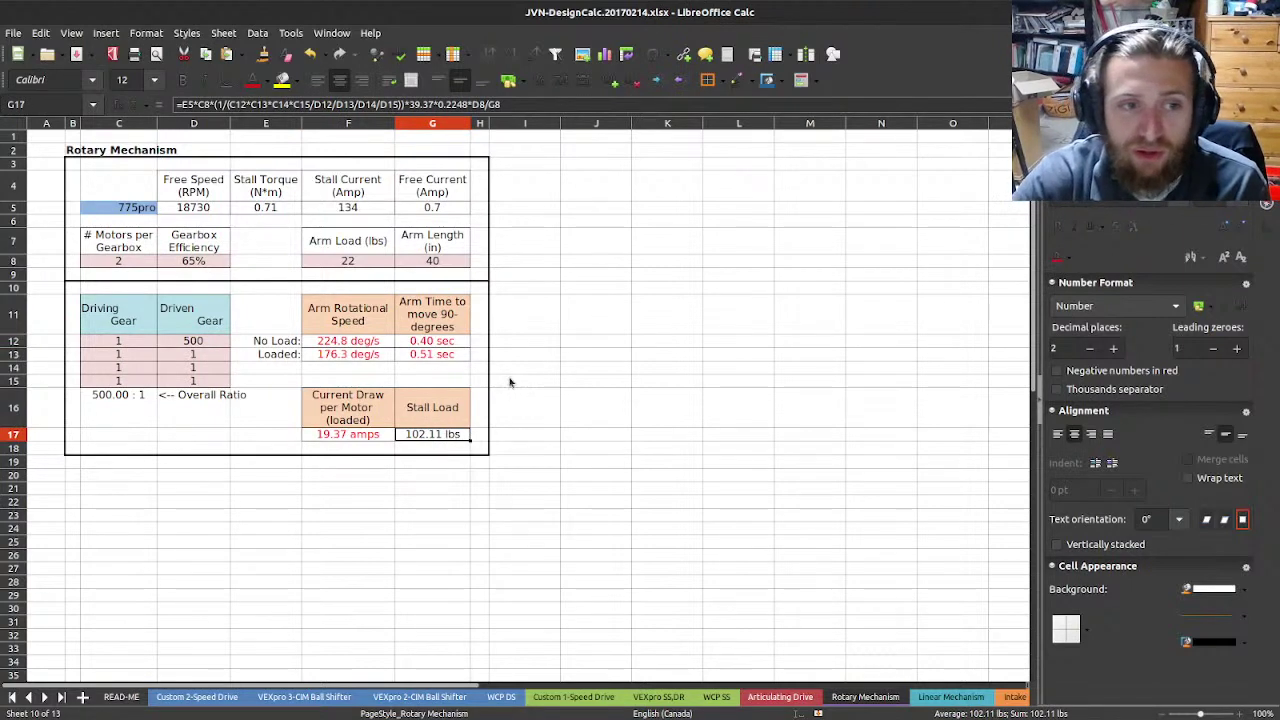
{"action": "left_click", "coordinate": [425, 355]}
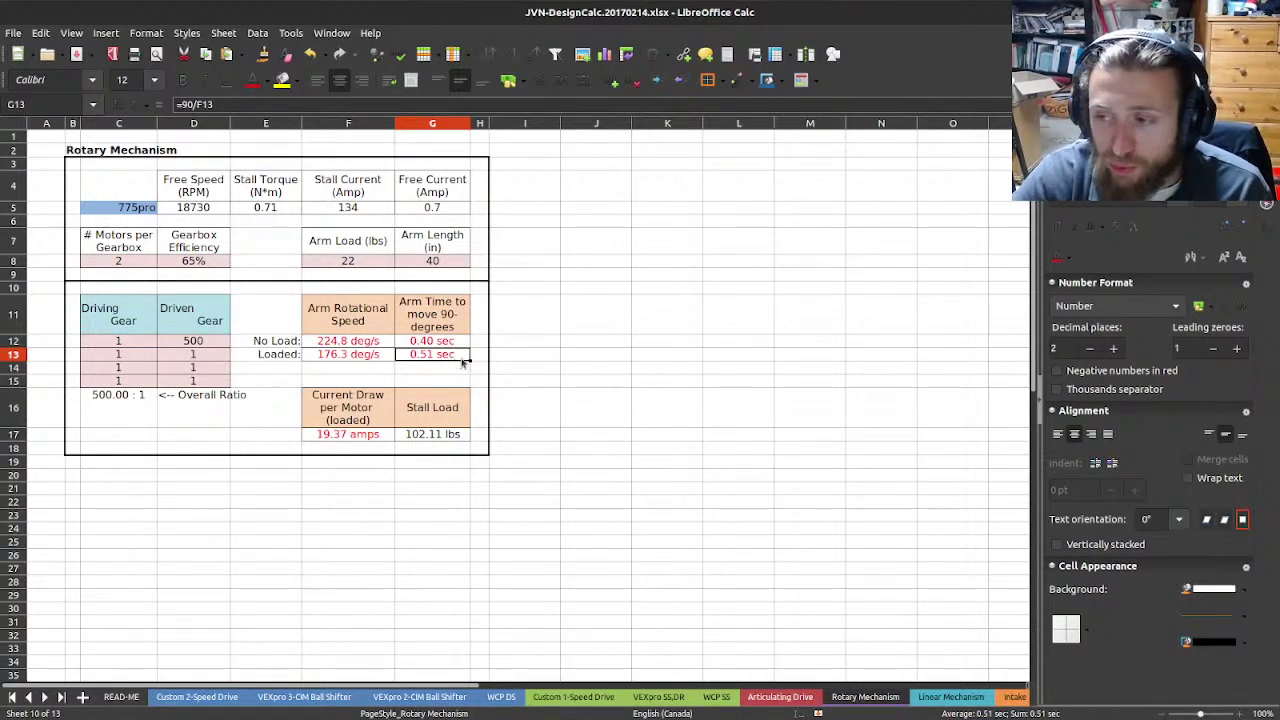
- Set the first-stage driven gear to 450 and check the no-load and loaded 90-degree movement times
{"action": "left_click", "coordinate": [224, 342]}
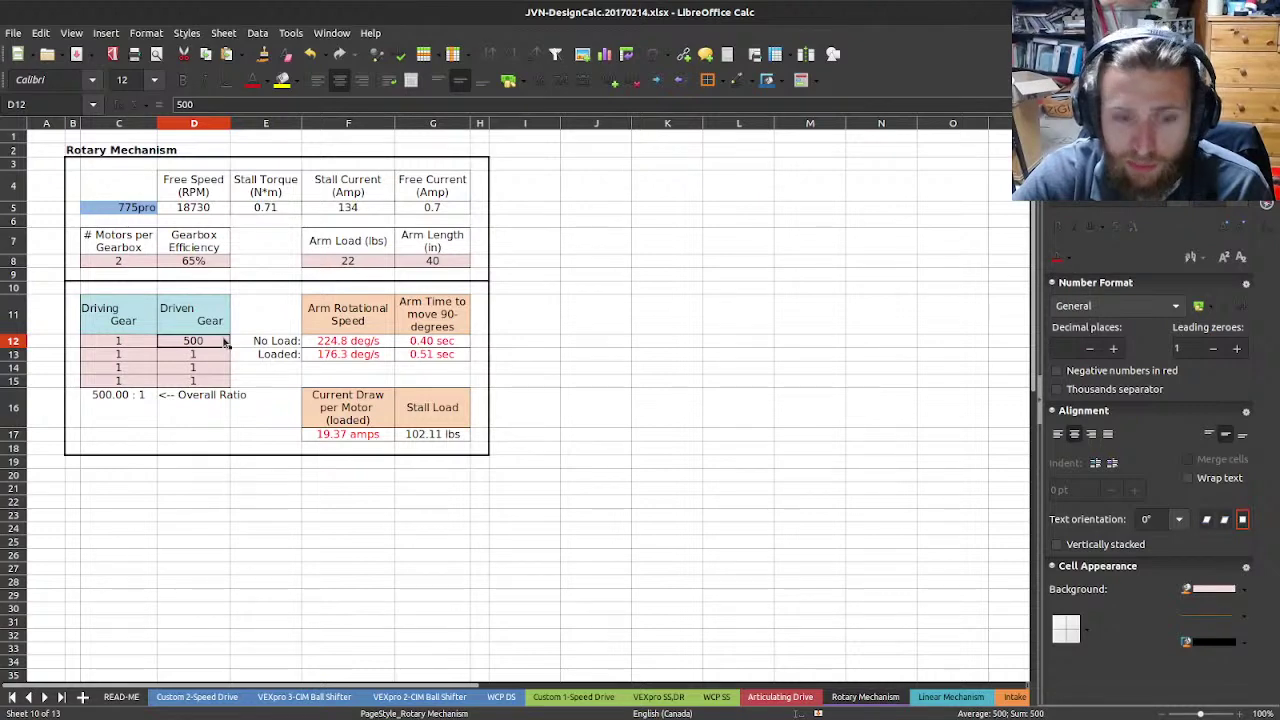
{"action": "type", "text": "450"}
{"action": "key", "text": "Return"}
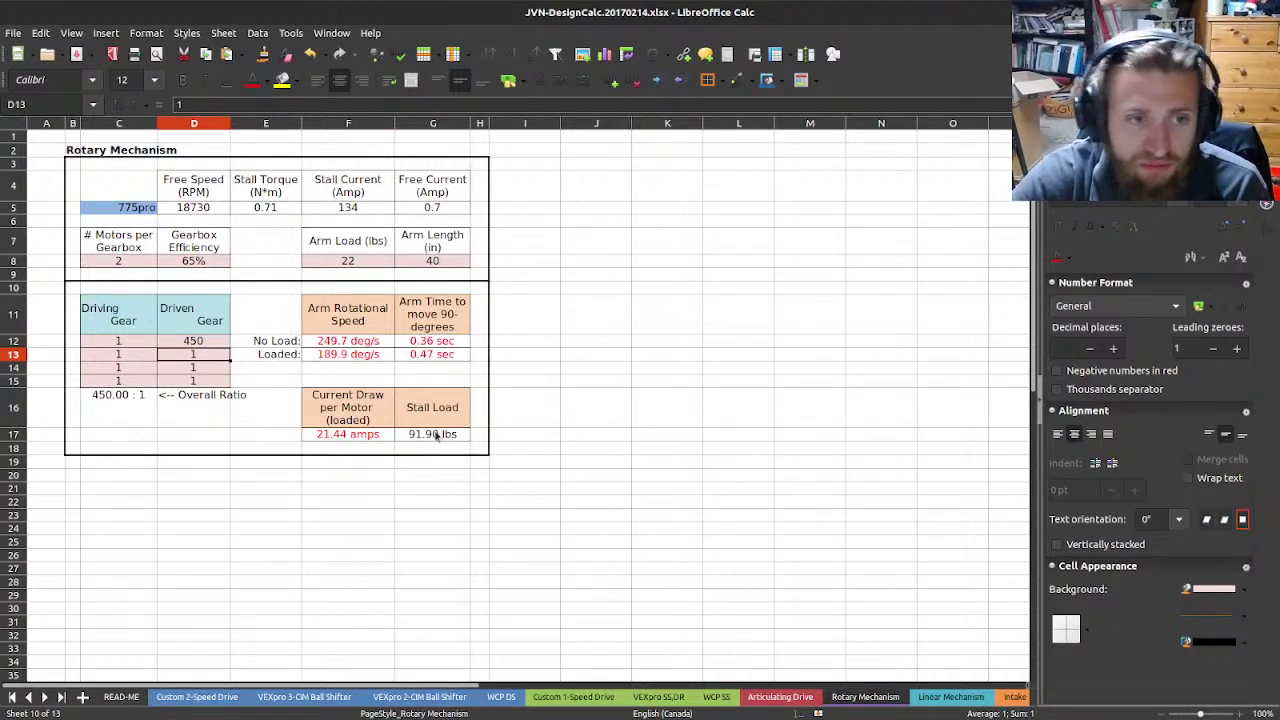
{"action": "left_click", "coordinate": [430, 341]}
{"action": "left_click", "coordinate": [428, 356]}
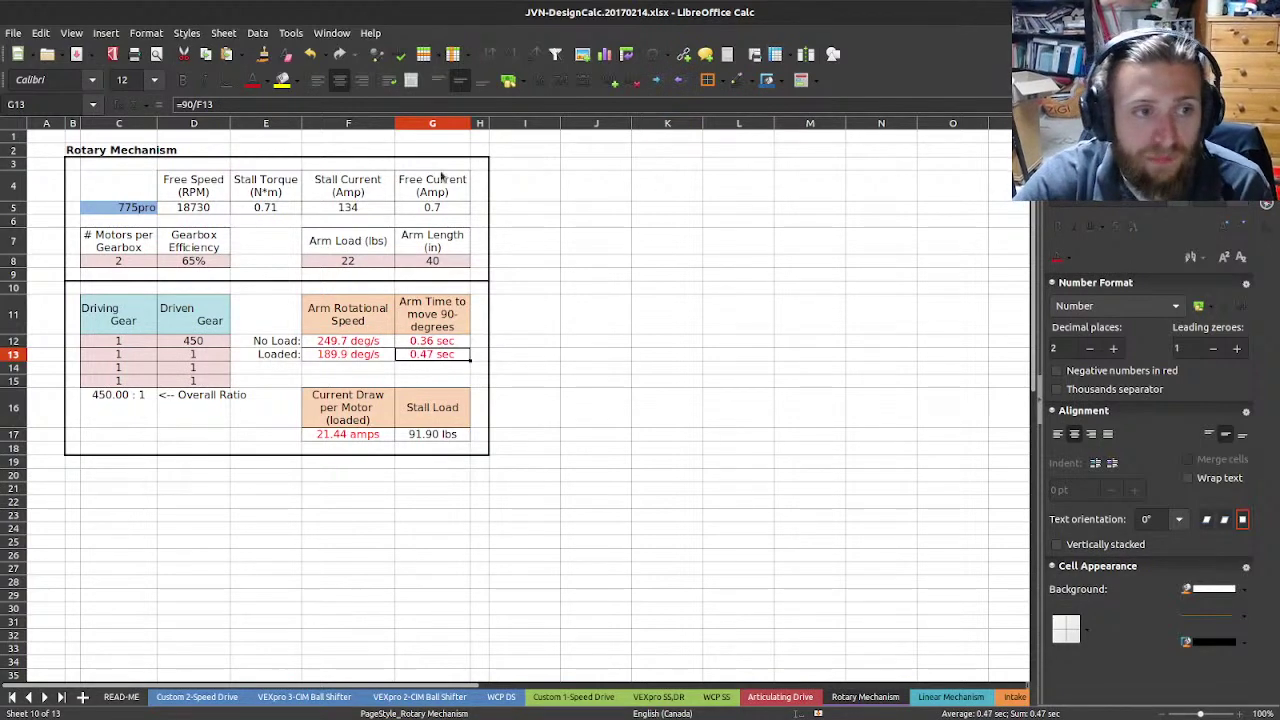
- Switch to the browser's VersaPlanetary product page and examine the available gear ratios up to 100:1
{"action": "left_click", "coordinate": [219, 343]}
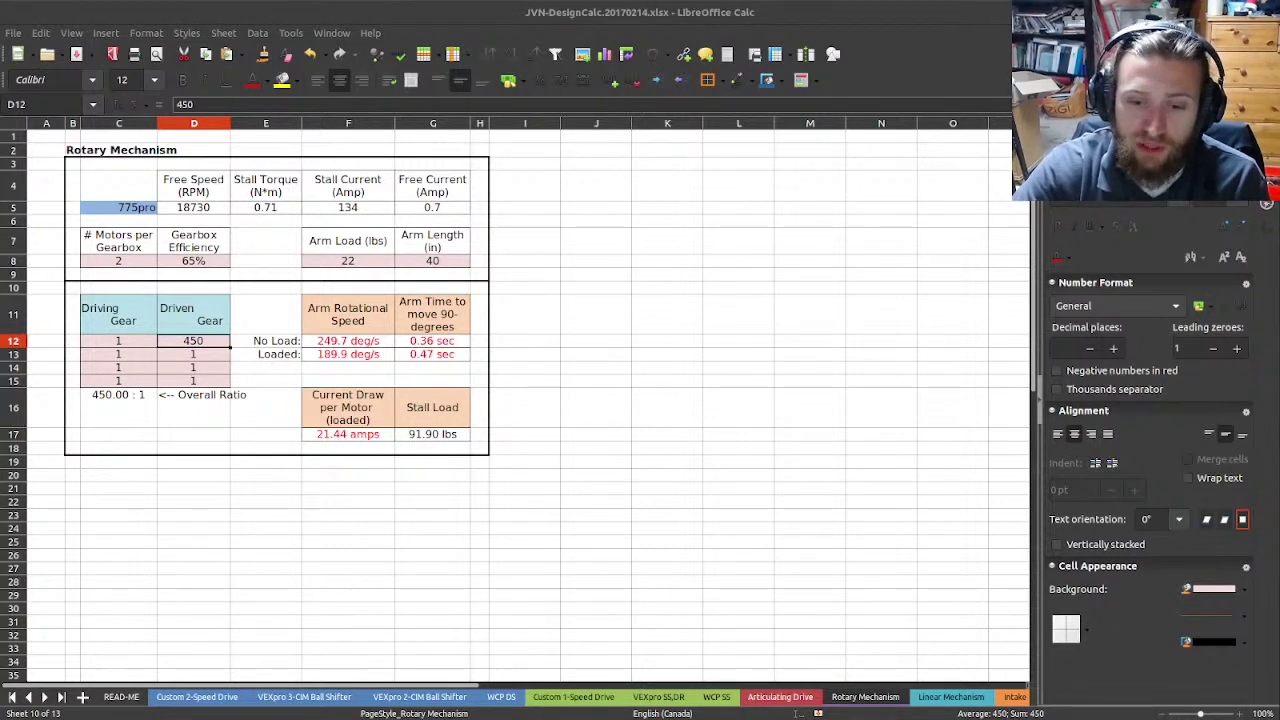
{"action": "key", "text": "alt+Tab"}
{"action": "left_click", "coordinate": [370, 15]}
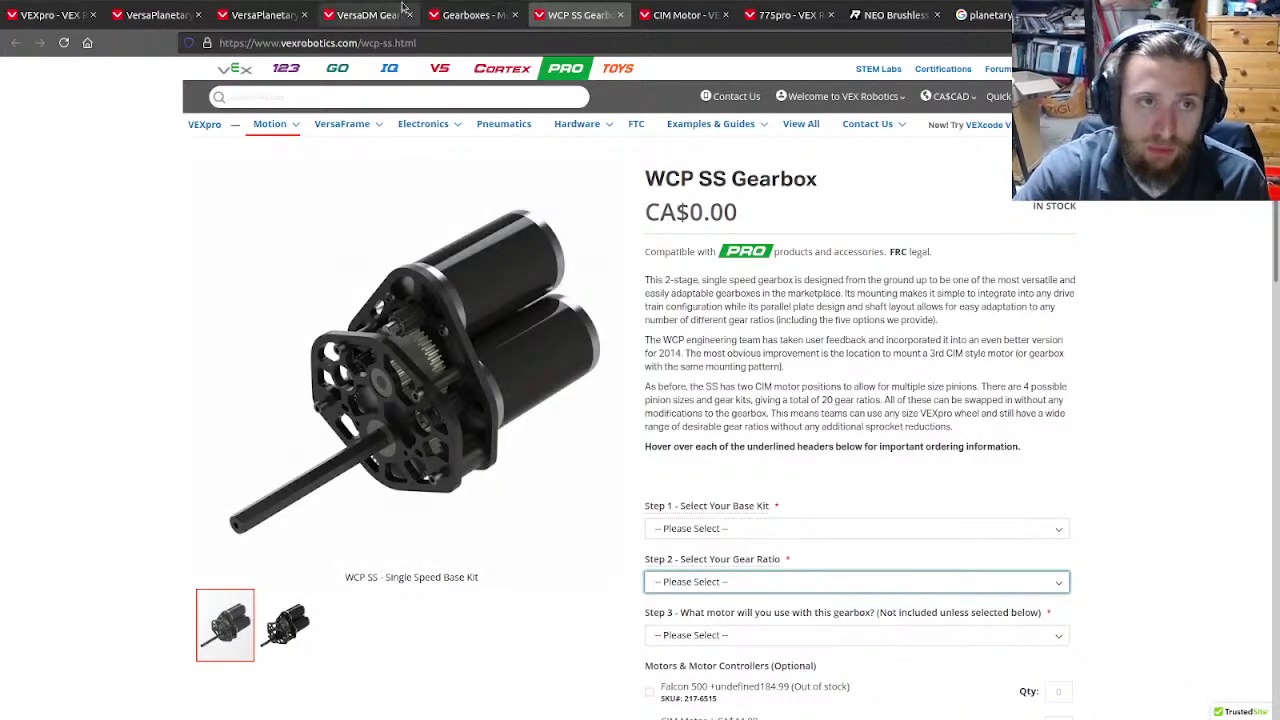
{"action": "left_click", "coordinate": [263, 8]}
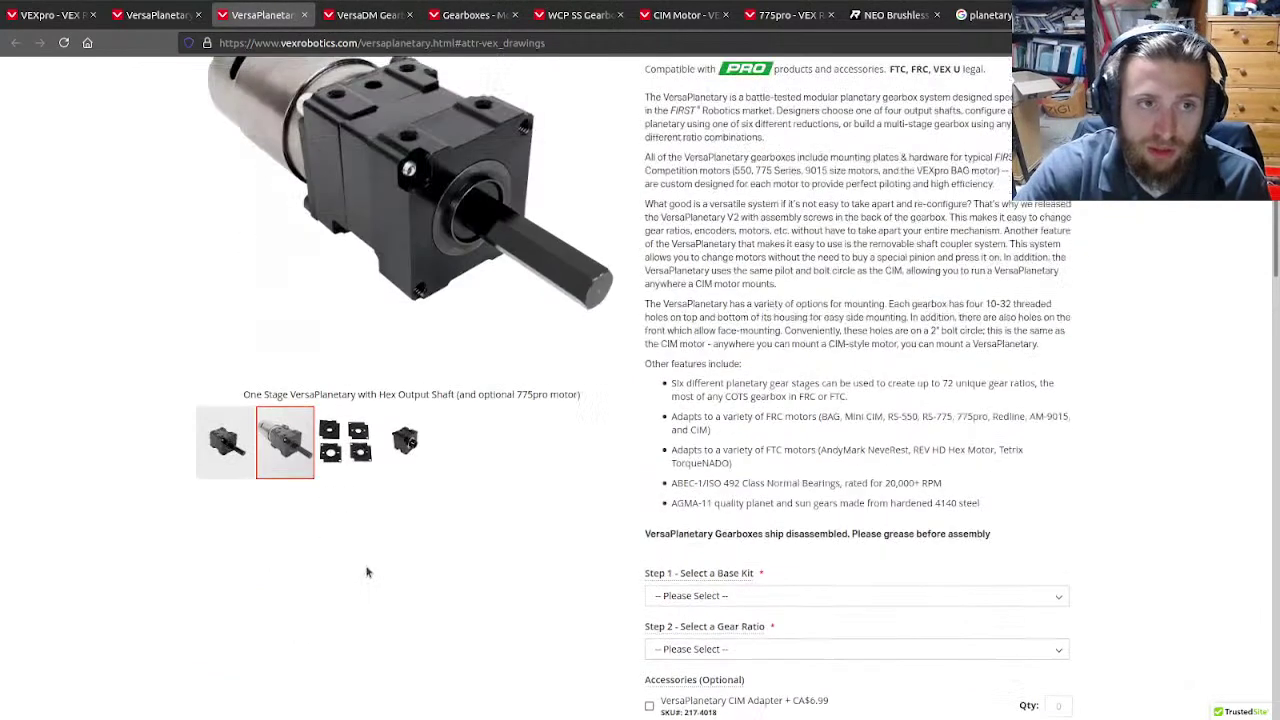
{"action": "scroll", "coordinate": [366, 569], "scroll_direction": "up", "scroll_amount": 3}
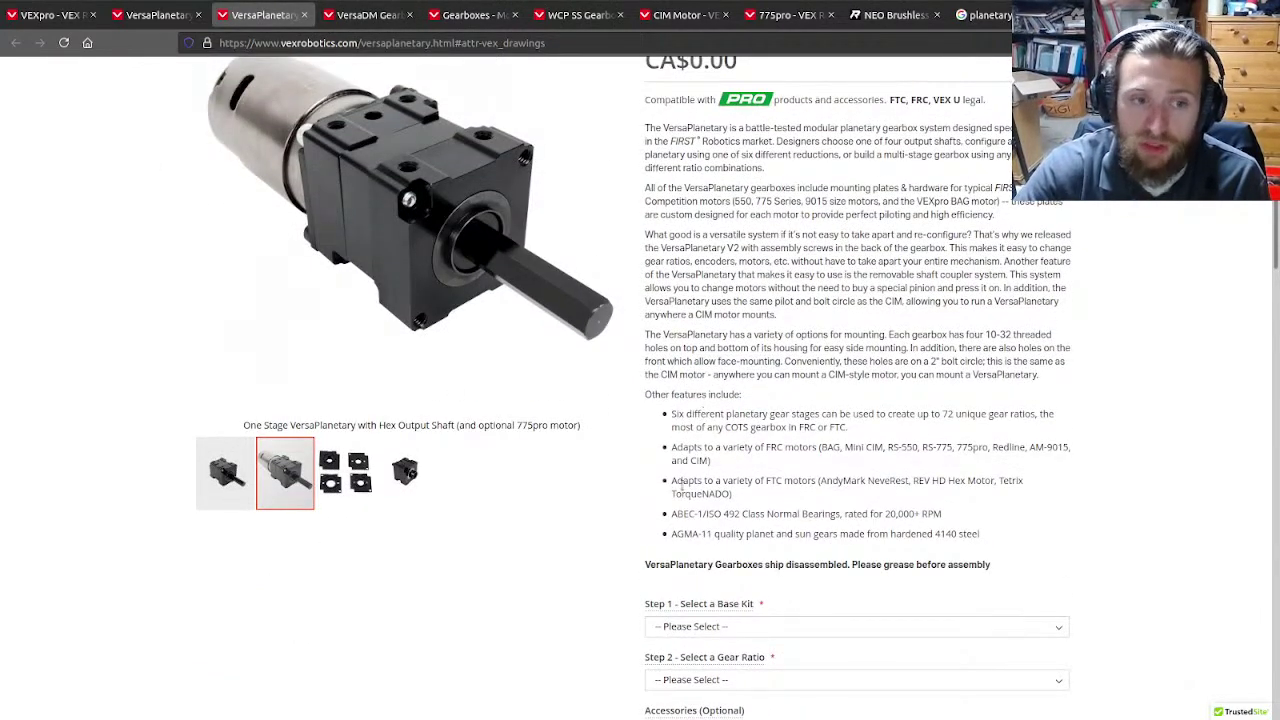
{"action": "scroll", "coordinate": [1010, 487], "scroll_direction": "down", "scroll_amount": 3}
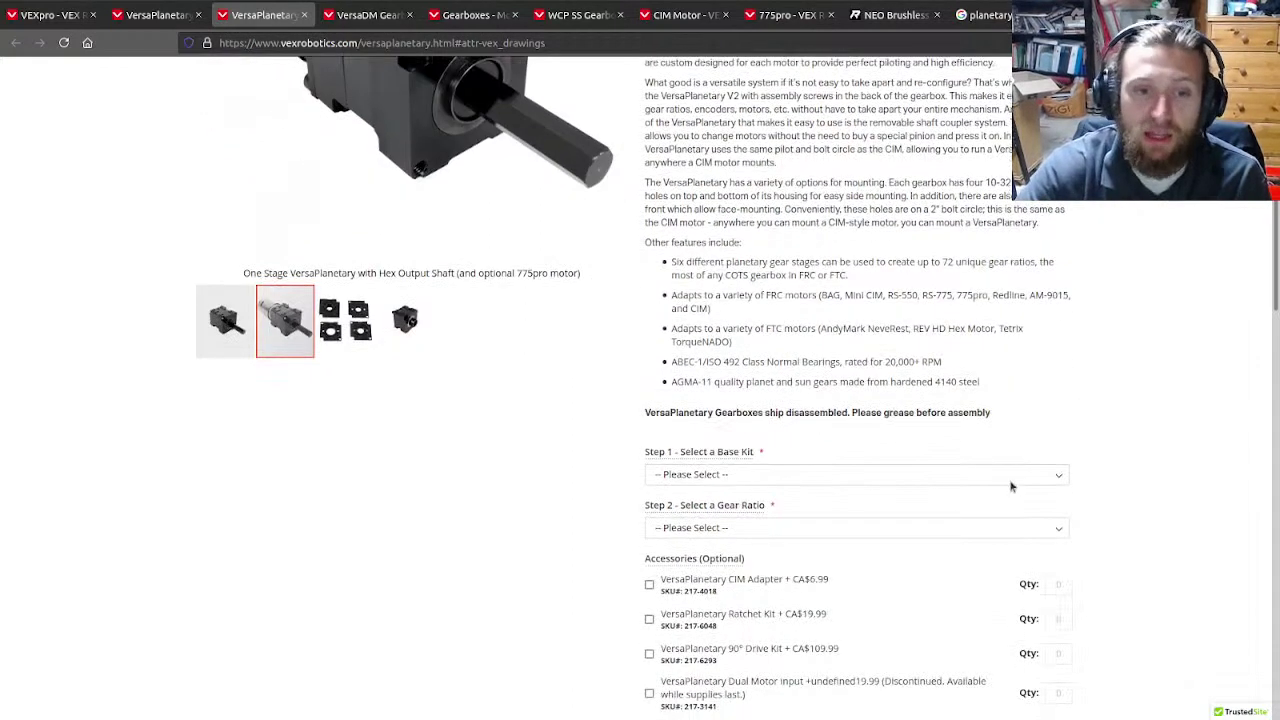
{"action": "left_click", "coordinate": [926, 535]}
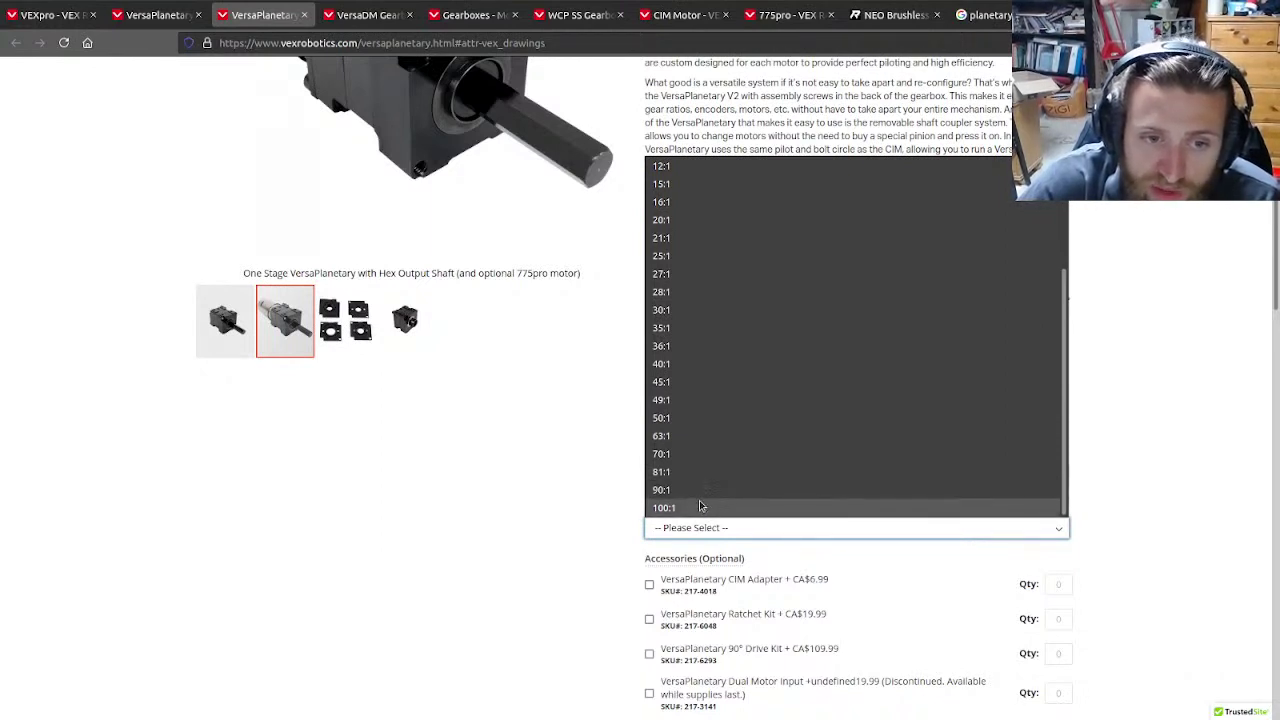
{"action": "left_click", "coordinate": [482, 366]}
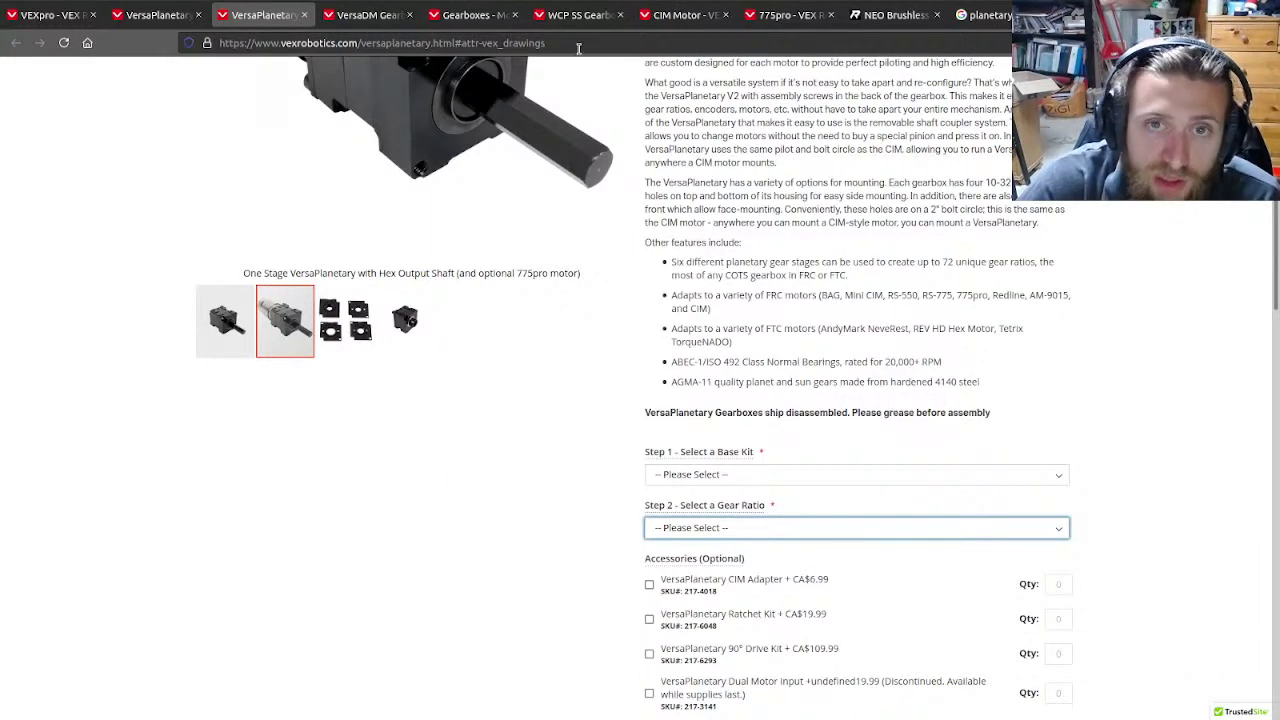
- Open the VersaDM Gearbox product page and examine its motor and gear ratio options
{"action": "left_click", "coordinate": [373, 12]}
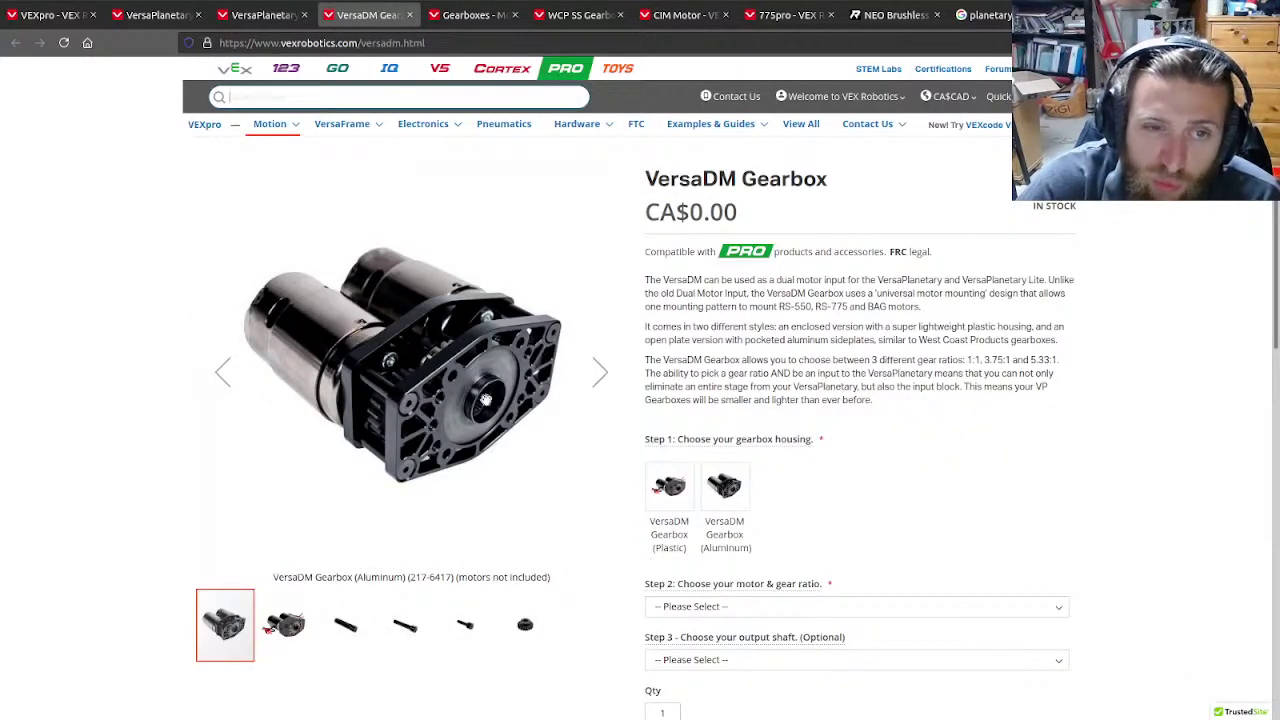
{"action": "scroll", "coordinate": [415, 290], "scroll_direction": "down", "scroll_amount": 1}
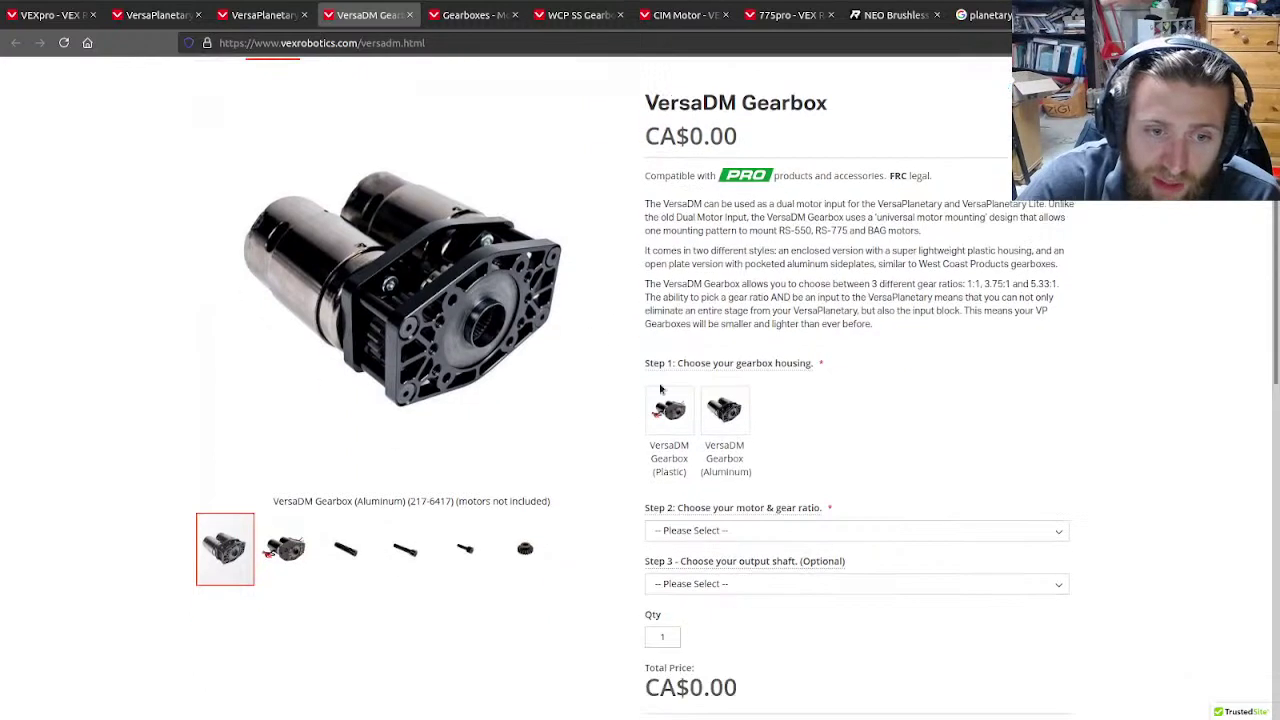
{"action": "scroll", "coordinate": [401, 299], "scroll_direction": "down", "scroll_amount": 1}
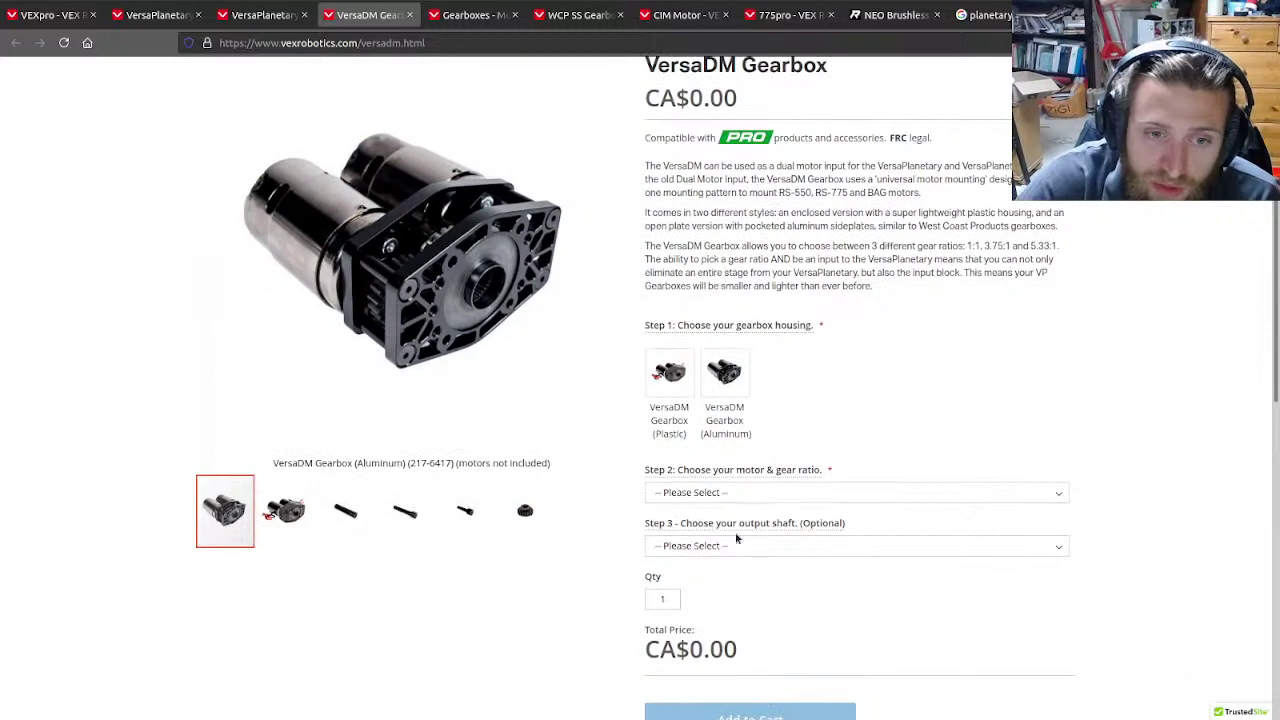
{"action": "left_click", "coordinate": [800, 495]}
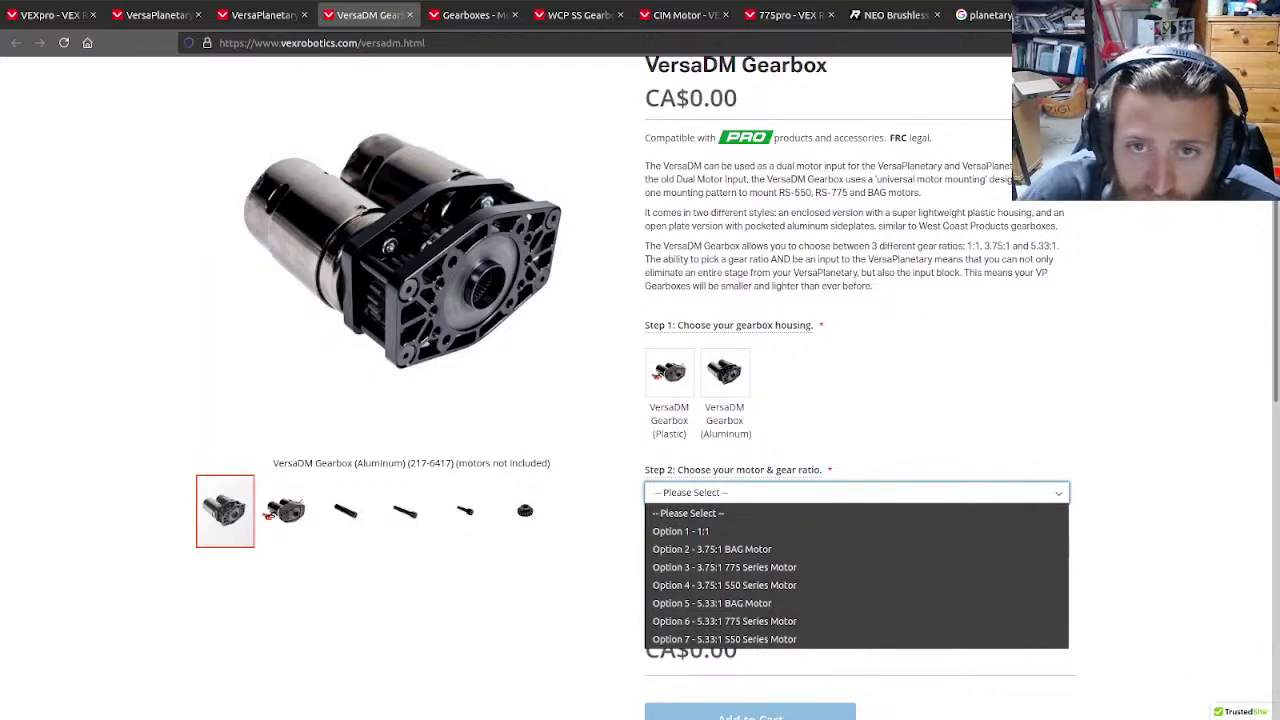
- Switch to the DesignCalc spreadsheet in LibreOffice Calc and try driven gears of 100 in the first stage and 3.75 in the second
{"action": "left_click", "coordinate": [622, 266]}
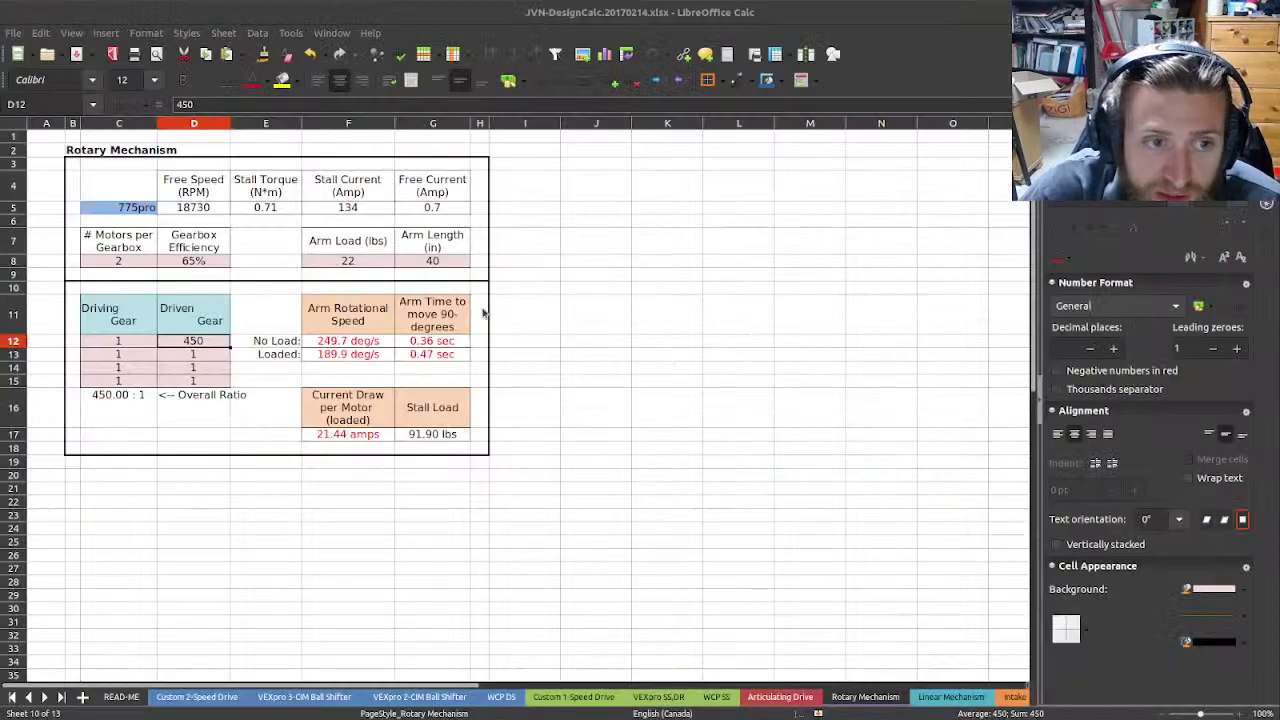
{"action": "left_click", "coordinate": [197, 343]}
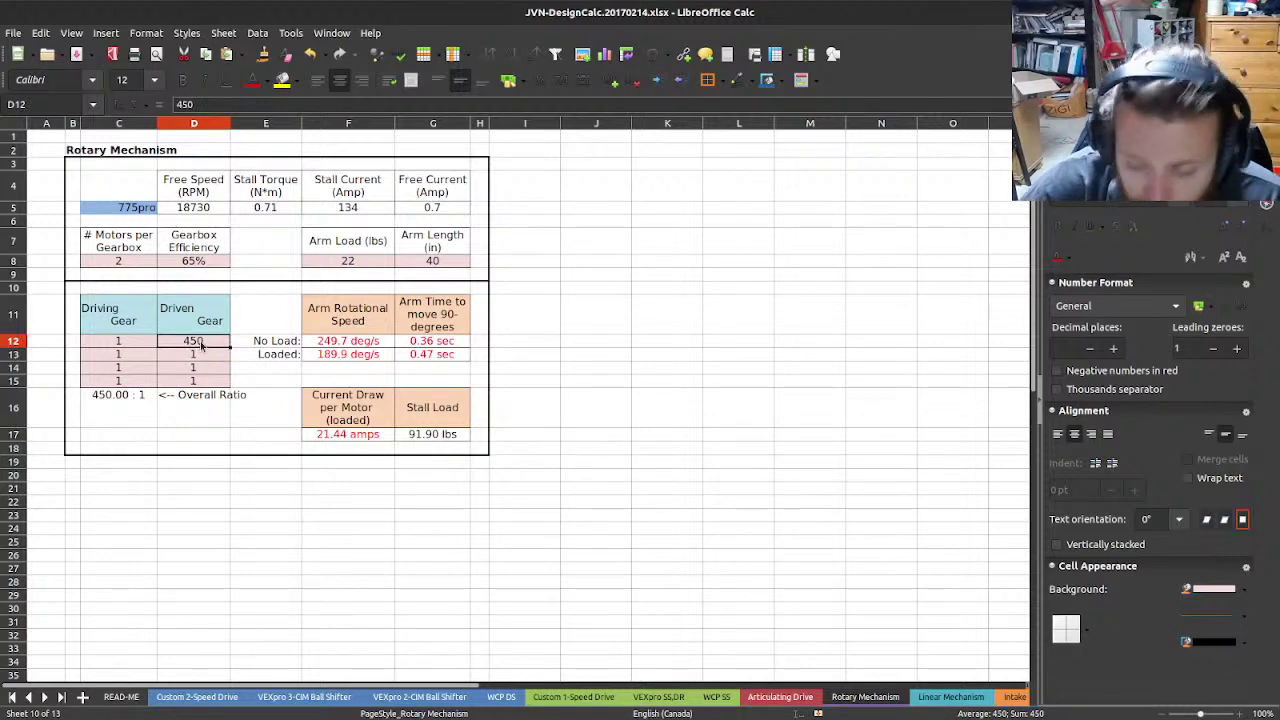
{"action": "type", "text": "100"}
{"action": "key", "text": "Return"}
{"action": "left_click", "coordinate": [159, 343]}
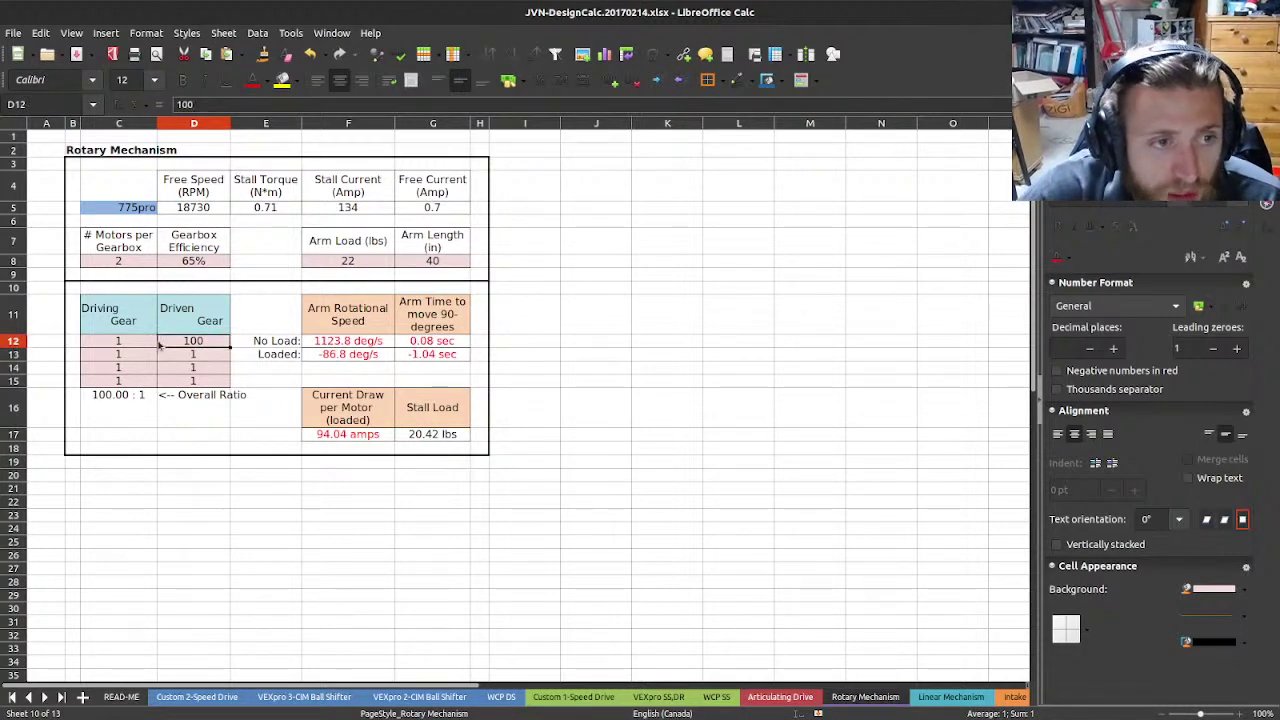
{"action": "left_click_drag", "start_coordinate": [150, 344], "coordinate": [177, 341]}
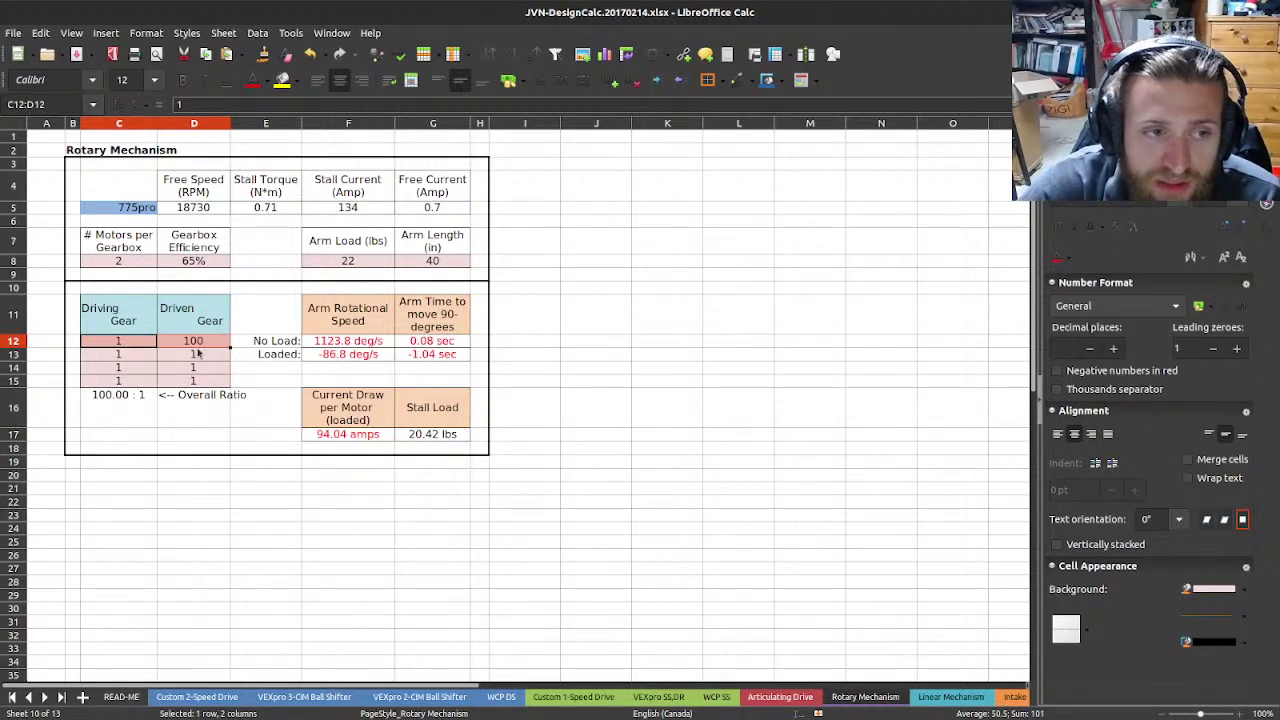
{"action": "left_click", "coordinate": [192, 354]}
{"action": "type", "text": "3.75"}
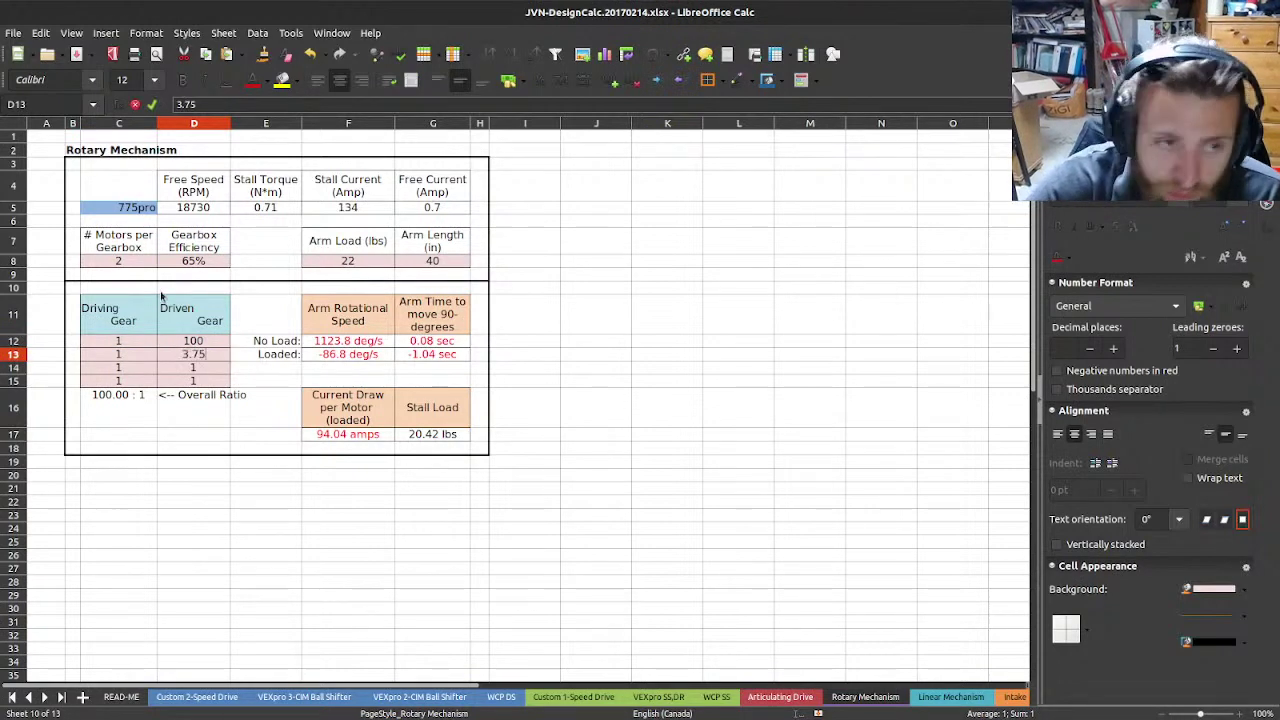
{"action": "key", "text": "Return"}
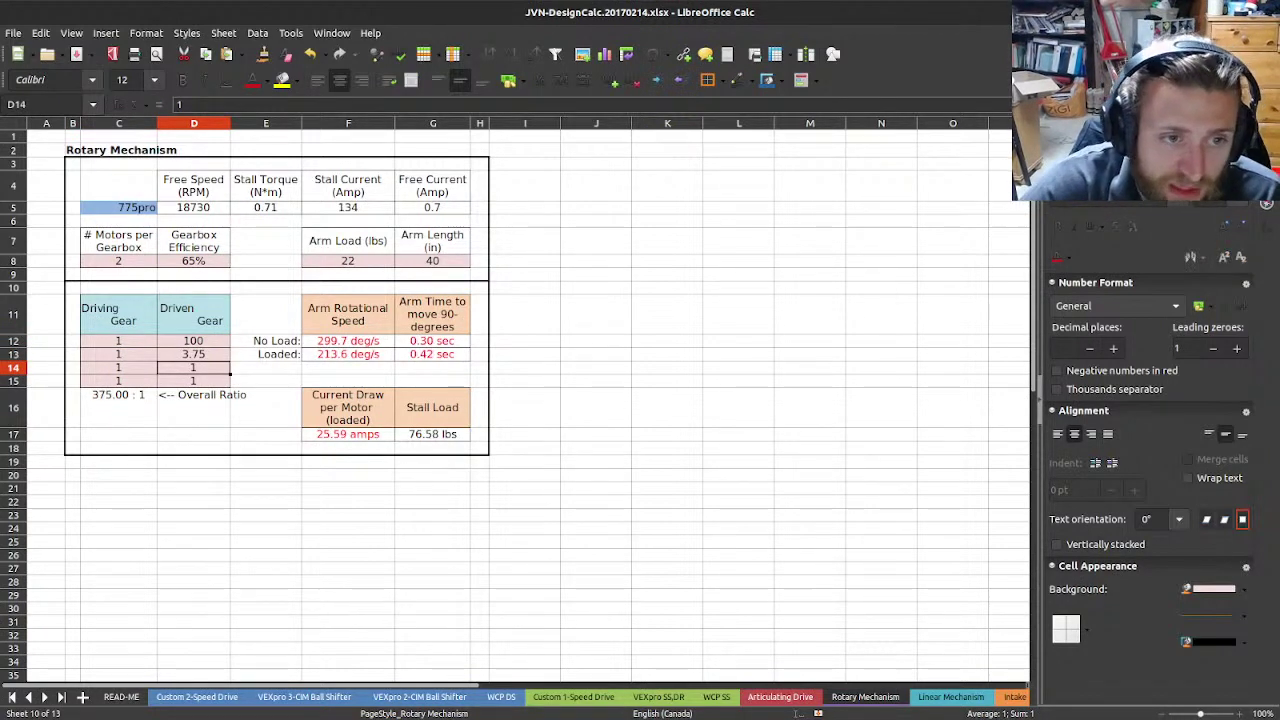
- Switch to the browser and review the VersaDM's motor and gear ratio options again
{"action": "key", "text": "alt+Tab"}
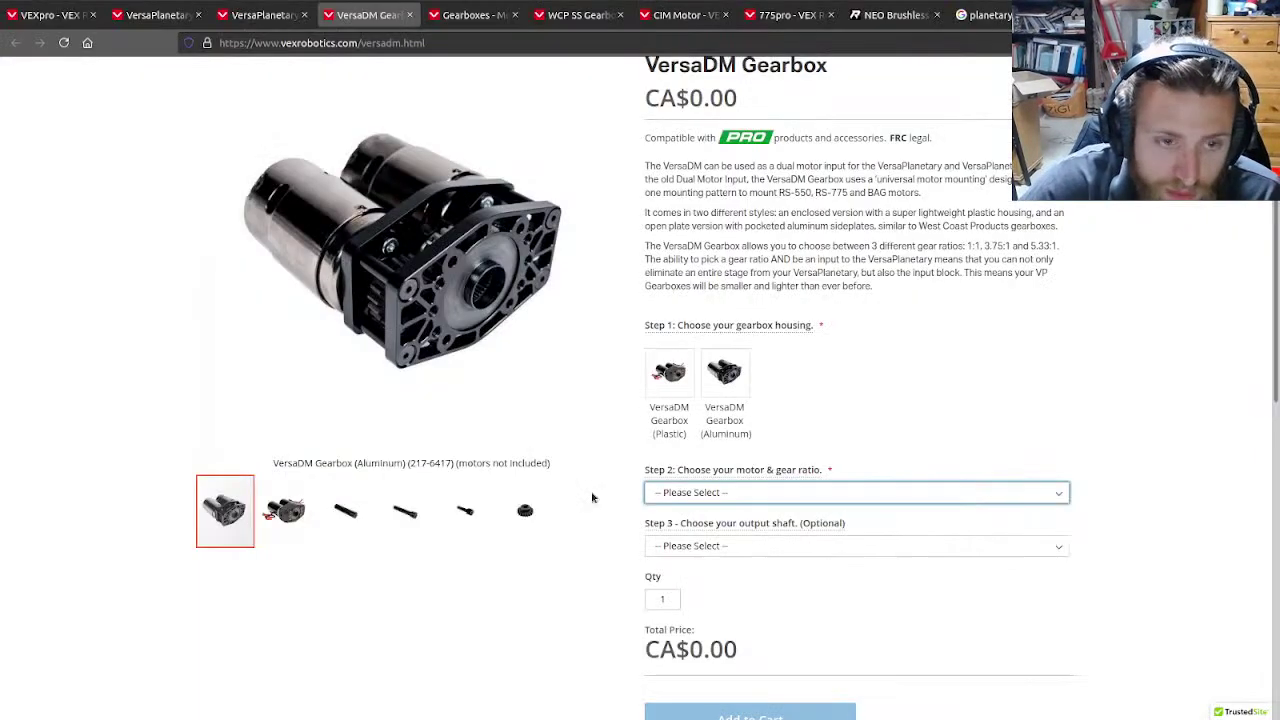
{"action": "left_click", "coordinate": [787, 491]}
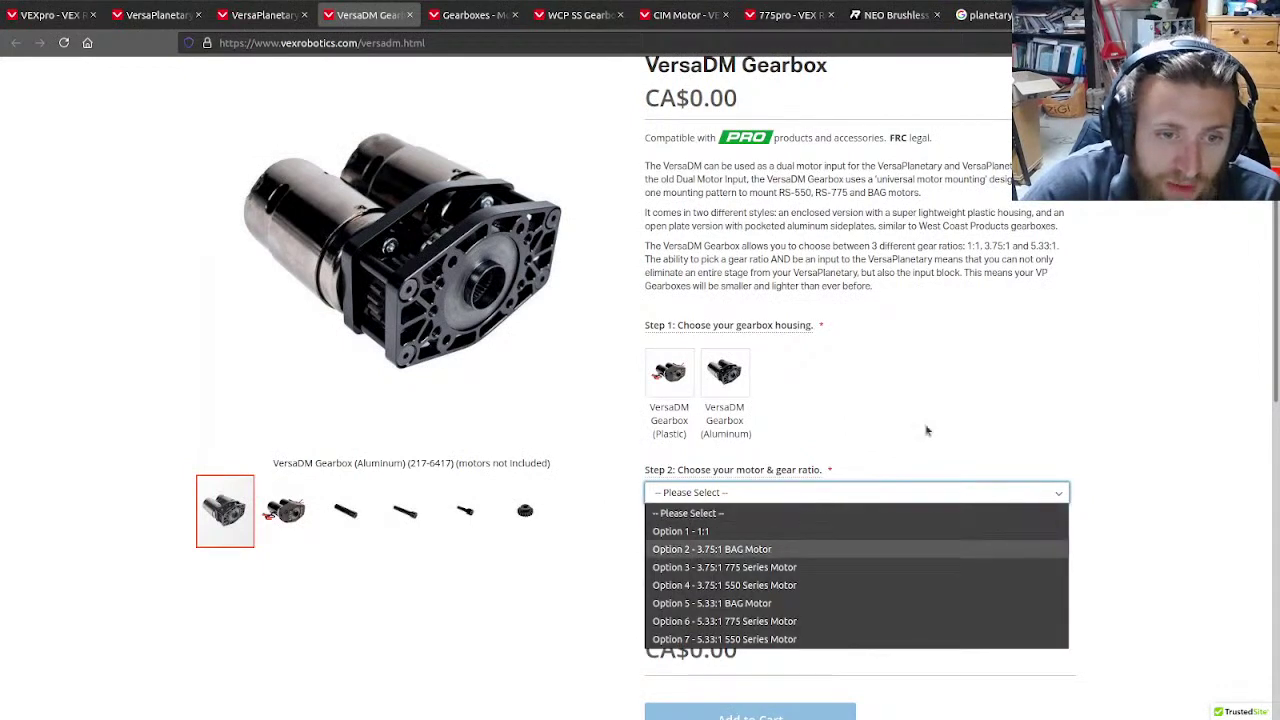
{"action": "key", "text": "Escape"}
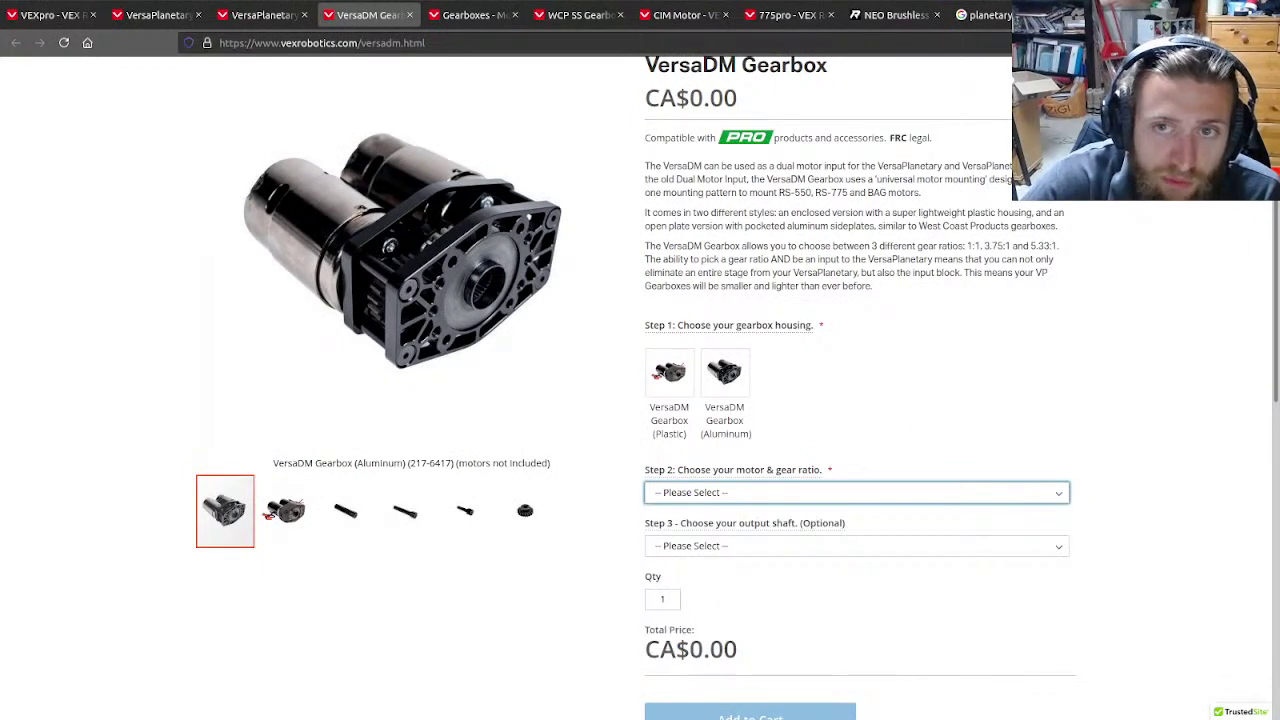
- Return to the spreadsheet and check the current draw per motor and the loaded 90-degree movement time
{"action": "key", "text": "alt+Tab"}
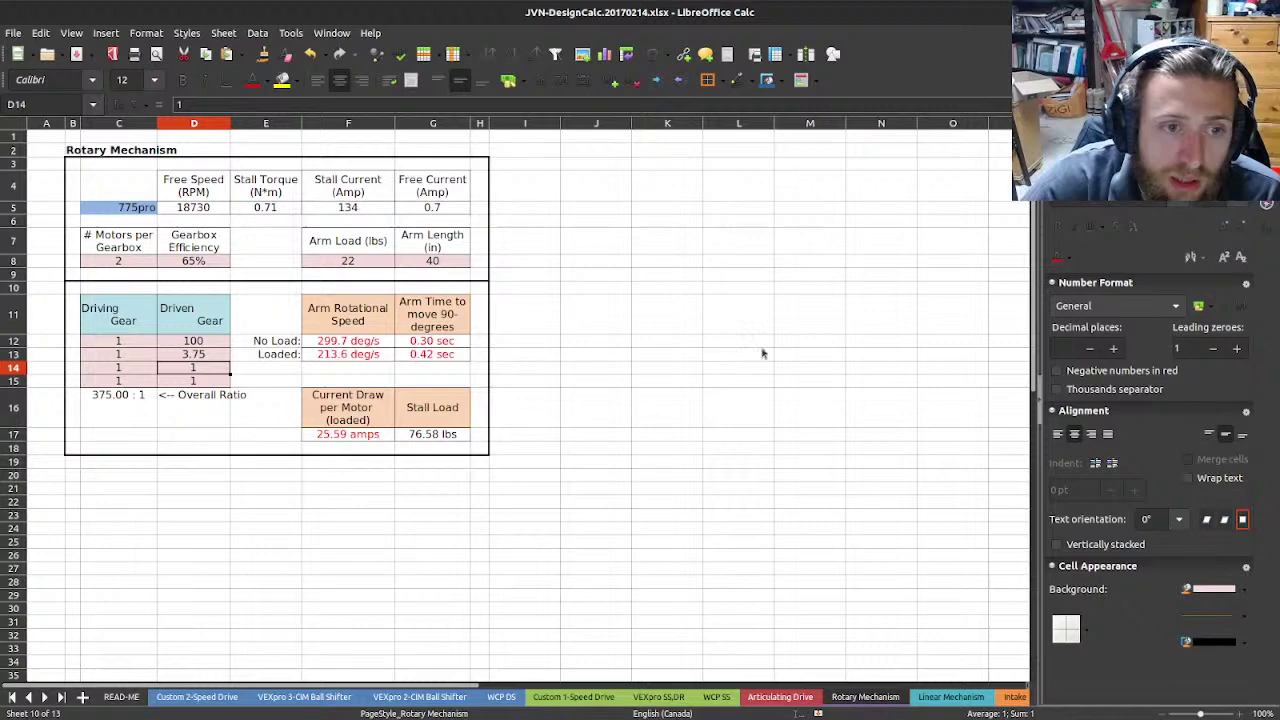
{"action": "left_click", "coordinate": [393, 436]}
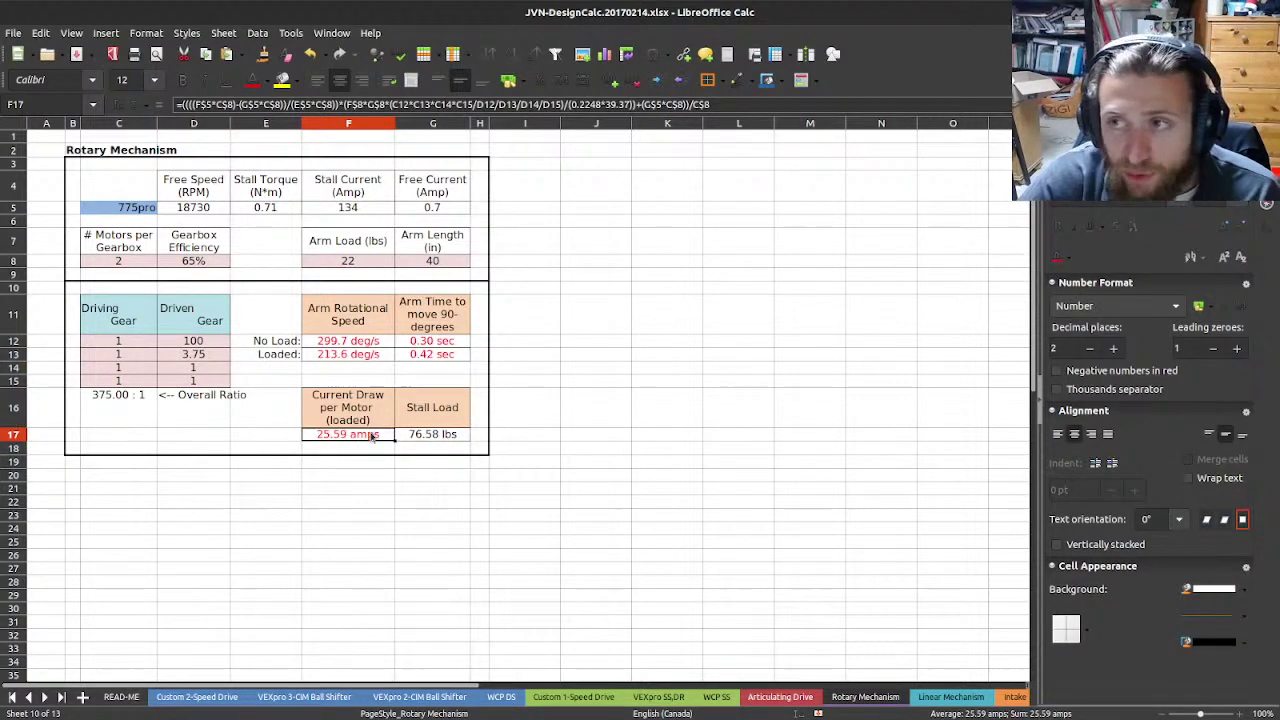
{"action": "left_click", "coordinate": [428, 354]}
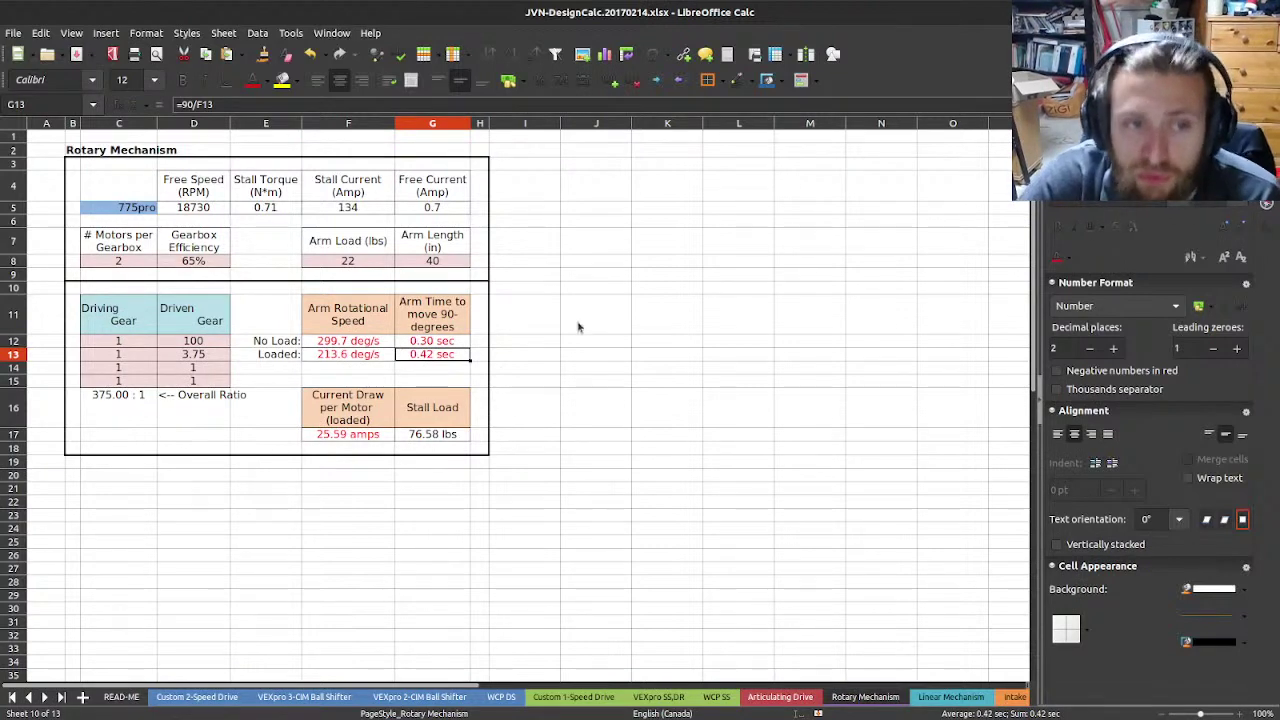
- Try a second-stage driven gear of 5.33 and check the overall ratio, current draw per motor and loaded movement time
{"action": "left_click", "coordinate": [214, 357]}
{"action": "type", "text": "5.33"}
{"action": "key", "text": "Return"}
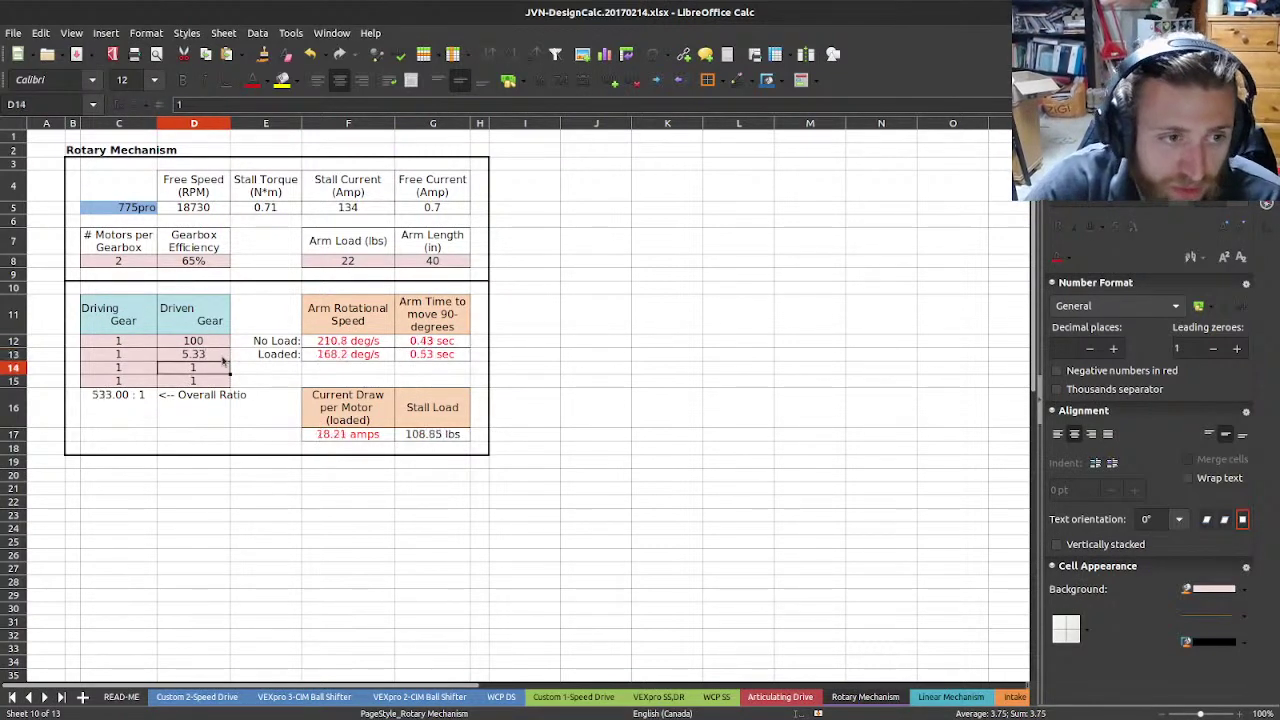
{"action": "left_click", "coordinate": [135, 402]}
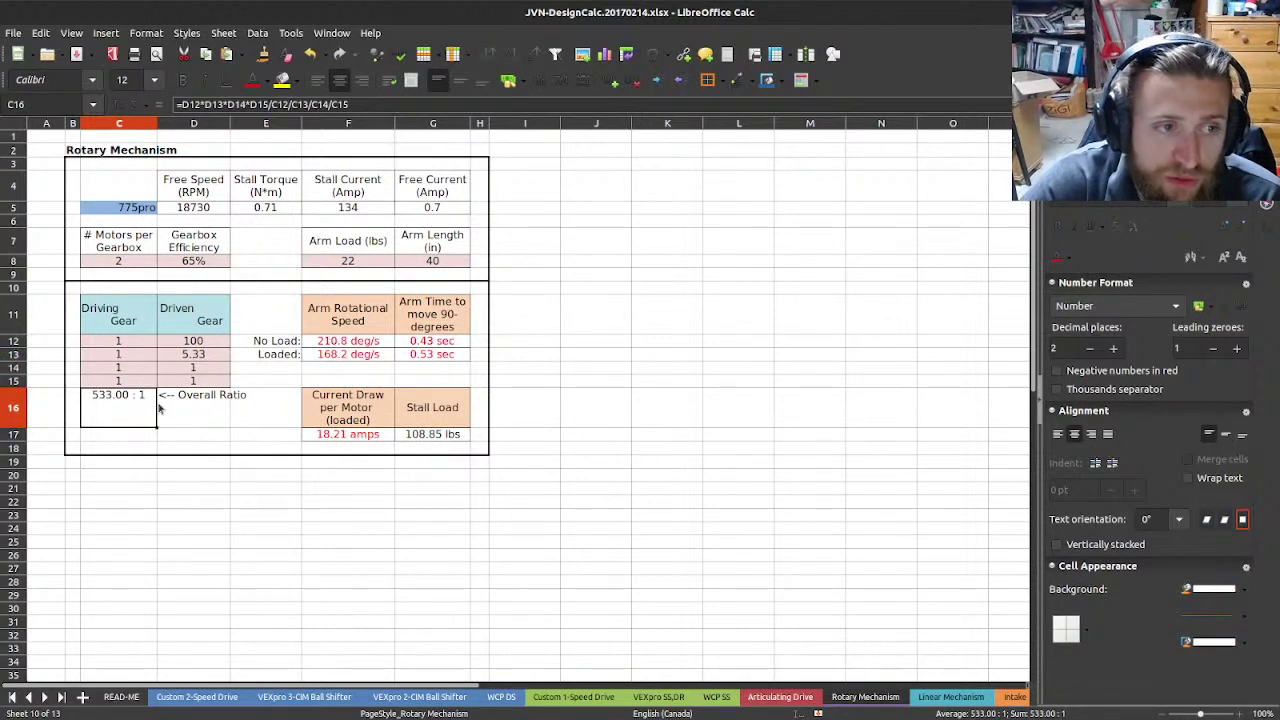
{"action": "left_click", "coordinate": [325, 439]}
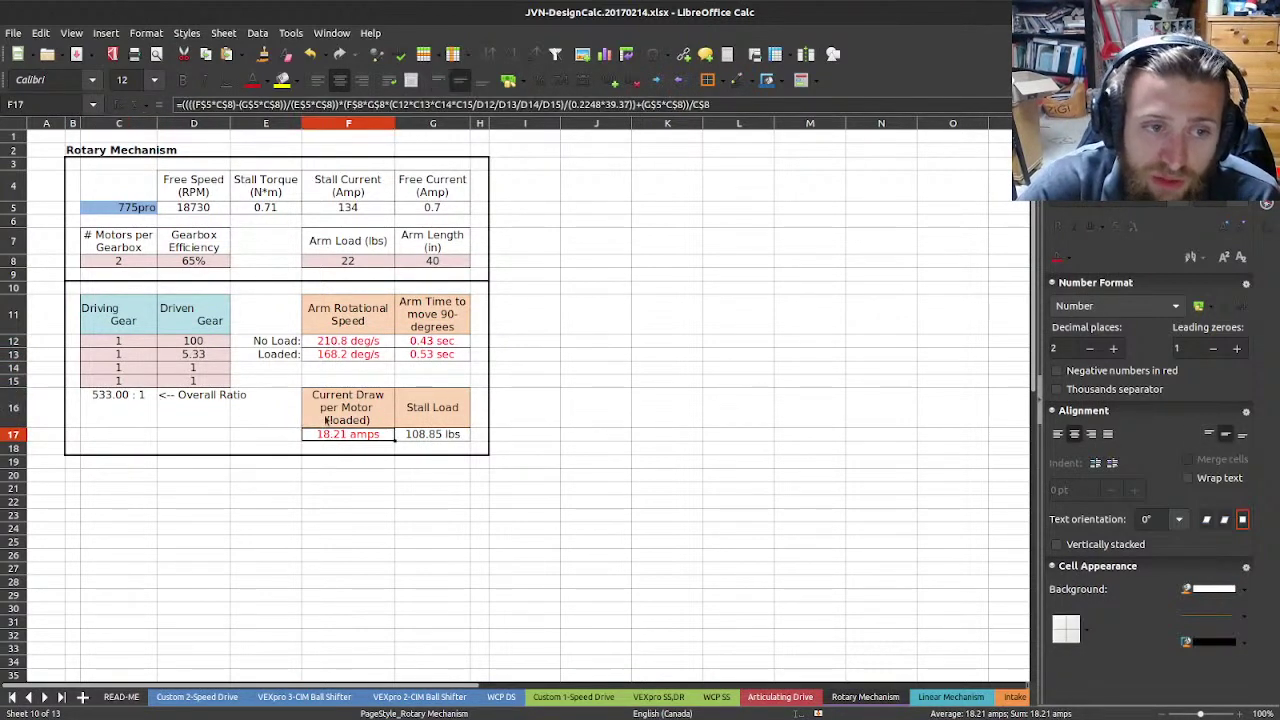
{"action": "left_click", "coordinate": [436, 357]}
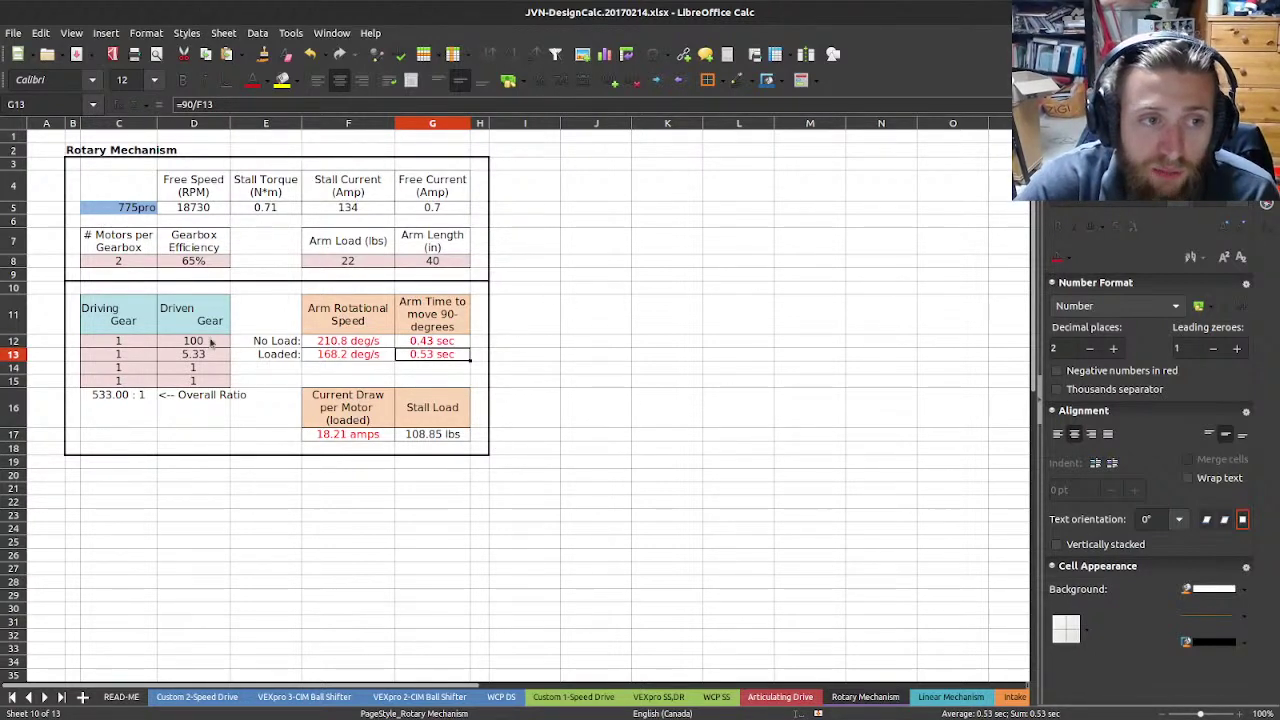
- Try a second-stage driven gear of 3.75 again with the 100:1 first stage
{"action": "left_click_drag", "start_coordinate": [210, 341], "coordinate": [208, 361]}
{"action": "left_click", "coordinate": [130, 353]}
{"action": "left_click", "coordinate": [186, 356]}
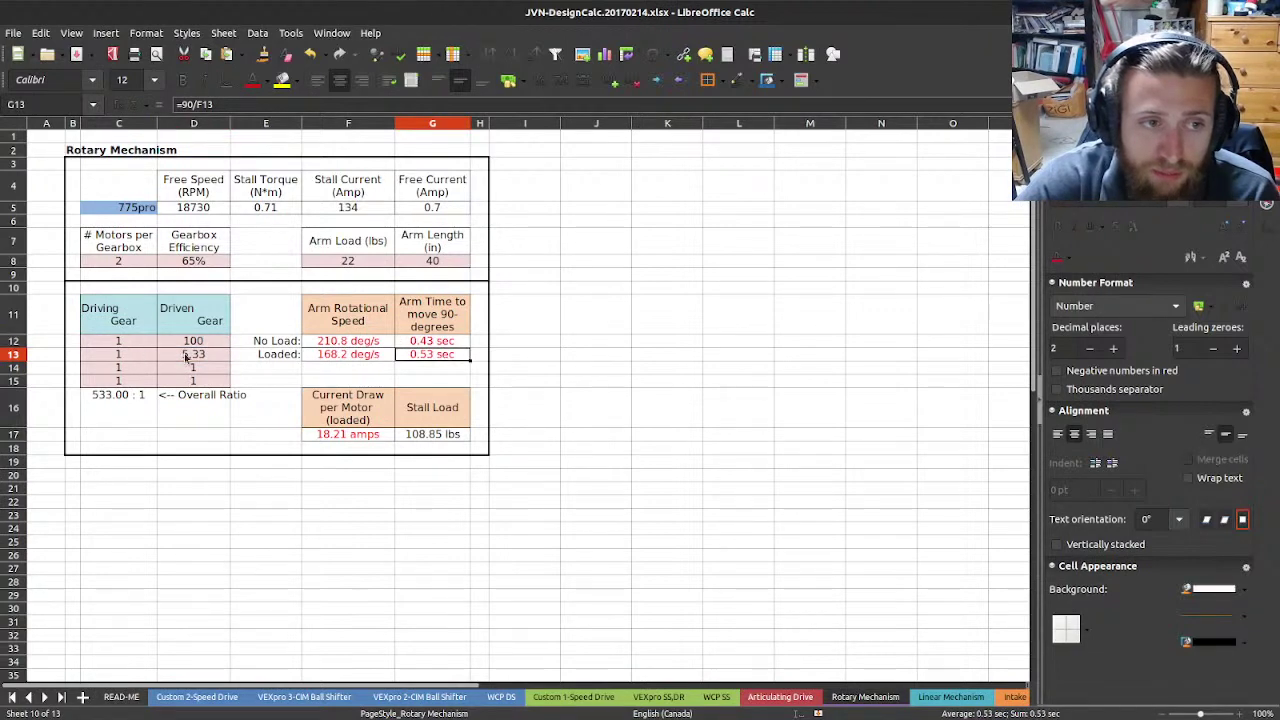
{"action": "type", "text": "3.75"}
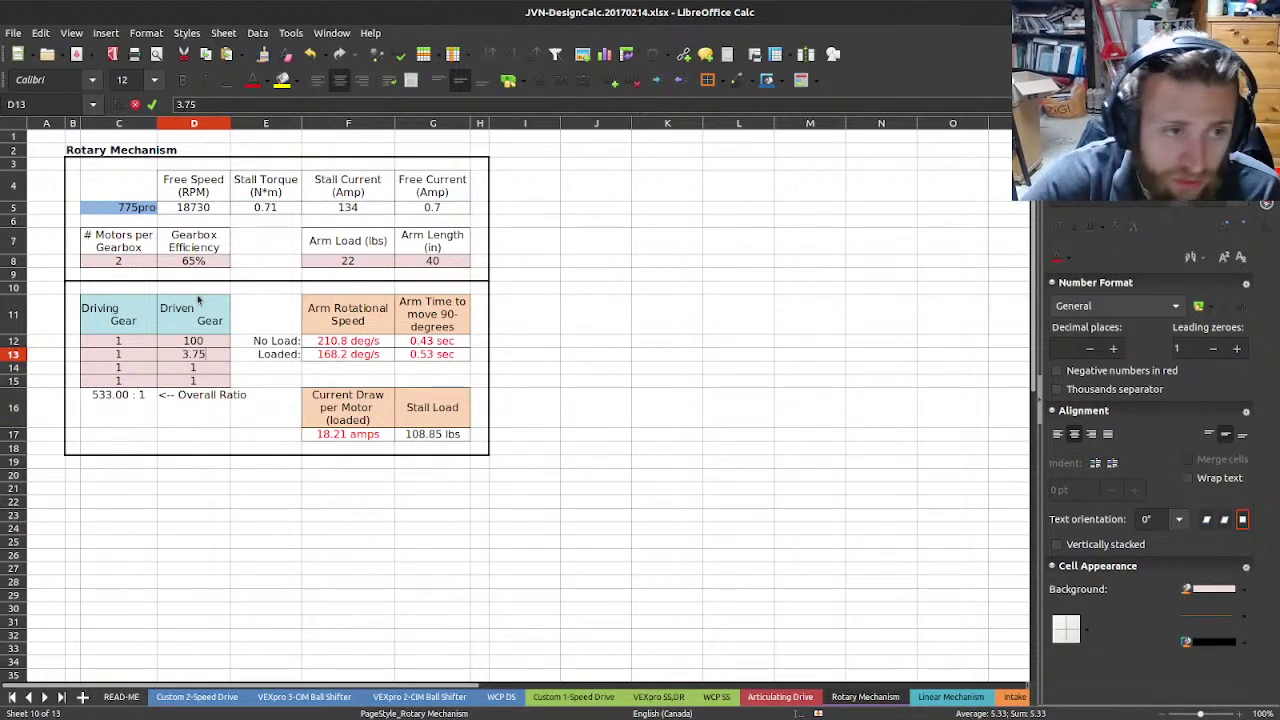
{"action": "left_click", "coordinate": [212, 343]}
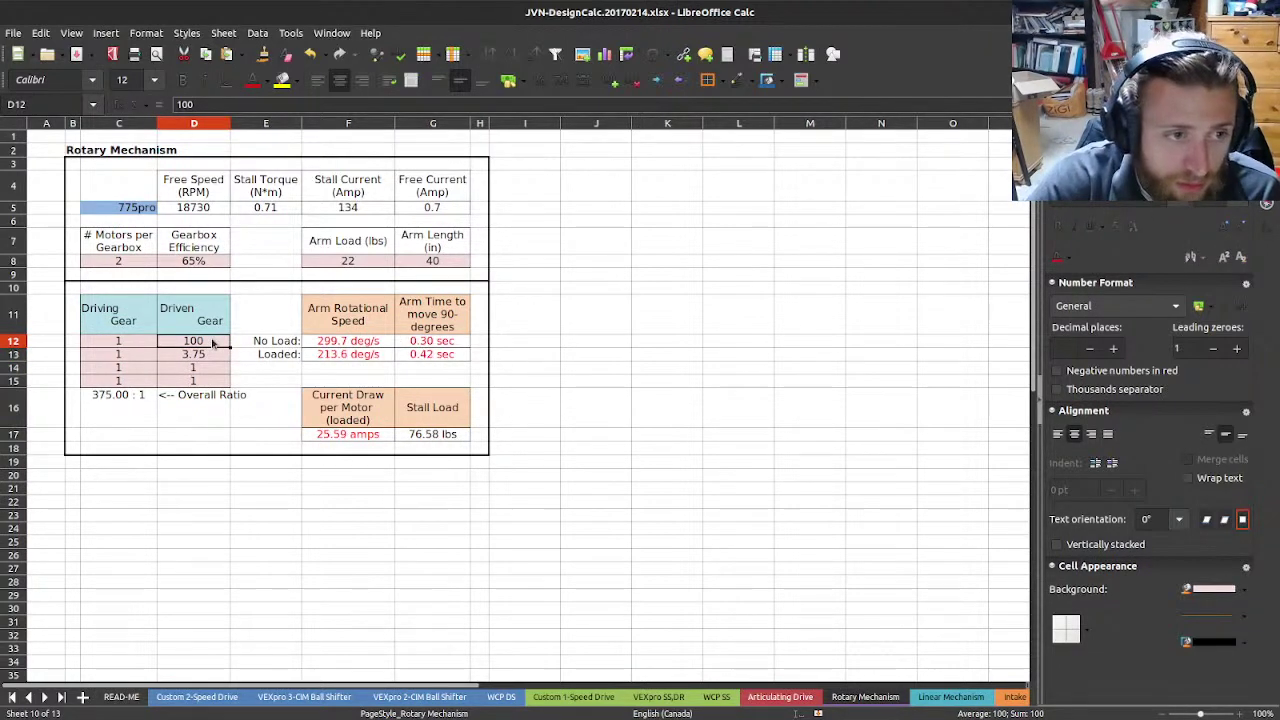
{"action": "left_click", "coordinate": [211, 354]}
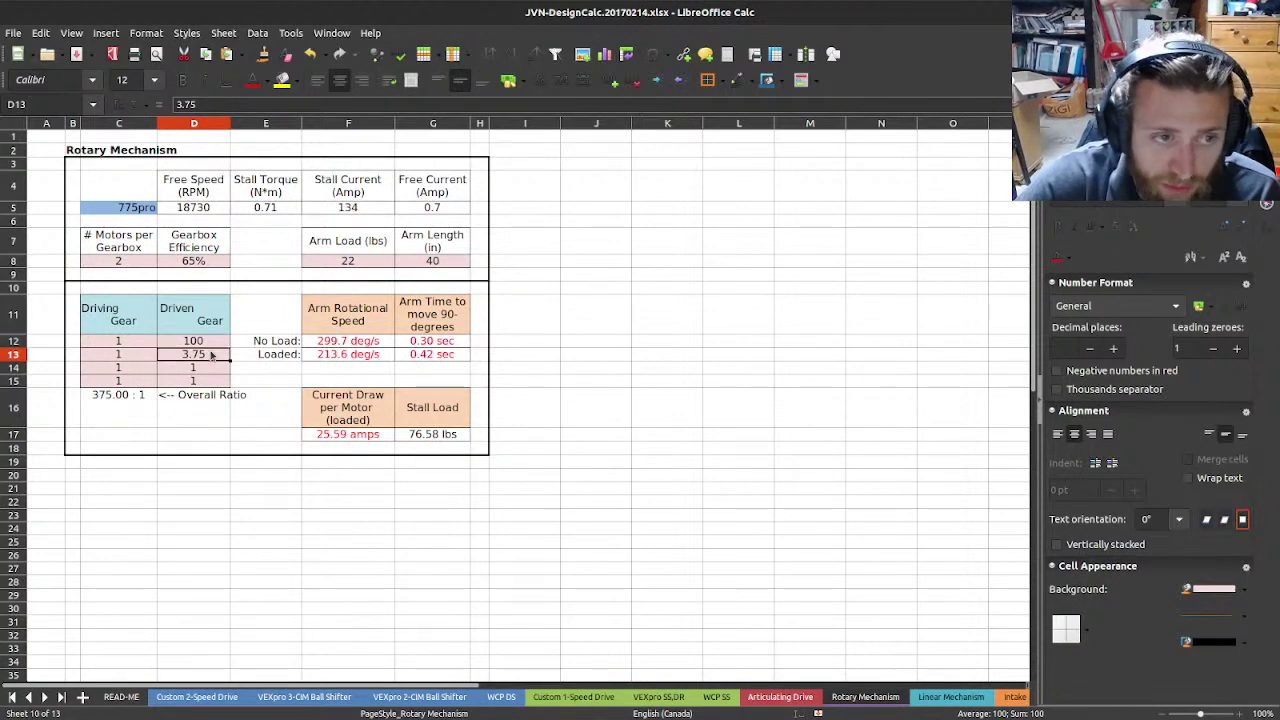
- Set the second-stage driven gear to 5.33 and the first-stage driven gear to 90
{"action": "type", "text": "5."}
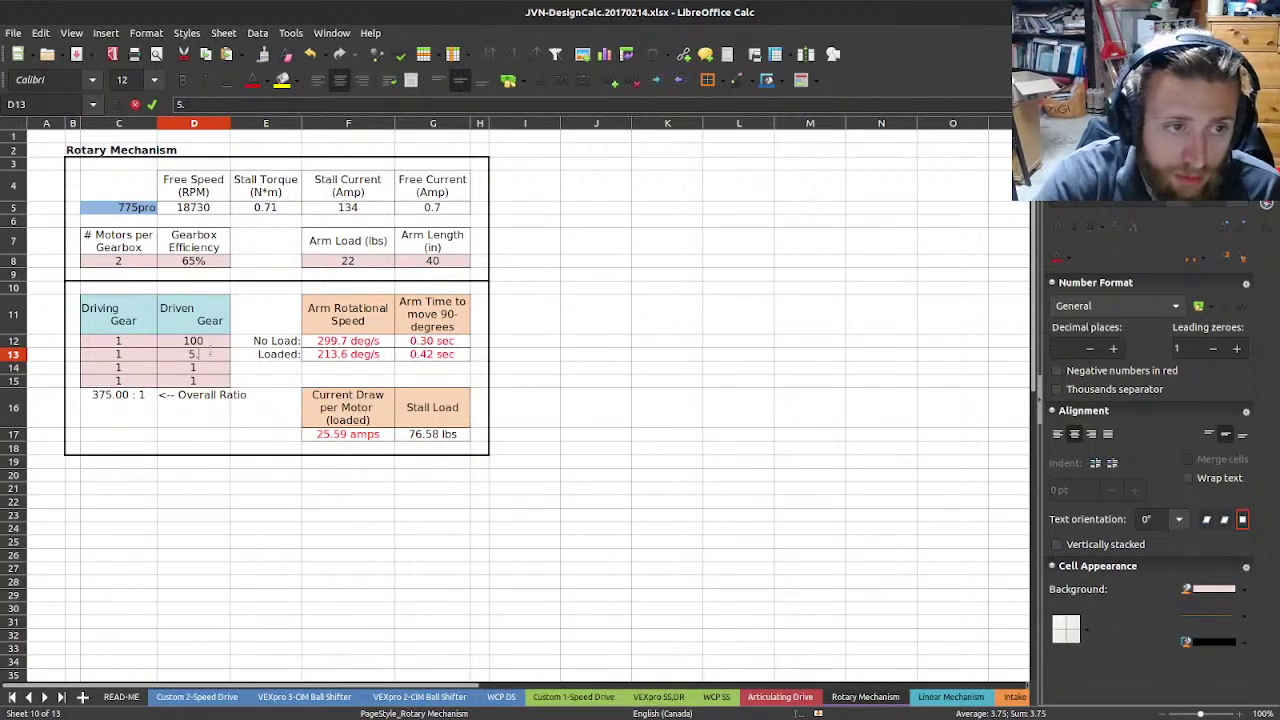
{"action": "type", "text": "33"}
{"action": "key", "text": "Up"}
{"action": "key", "text": "Up"}
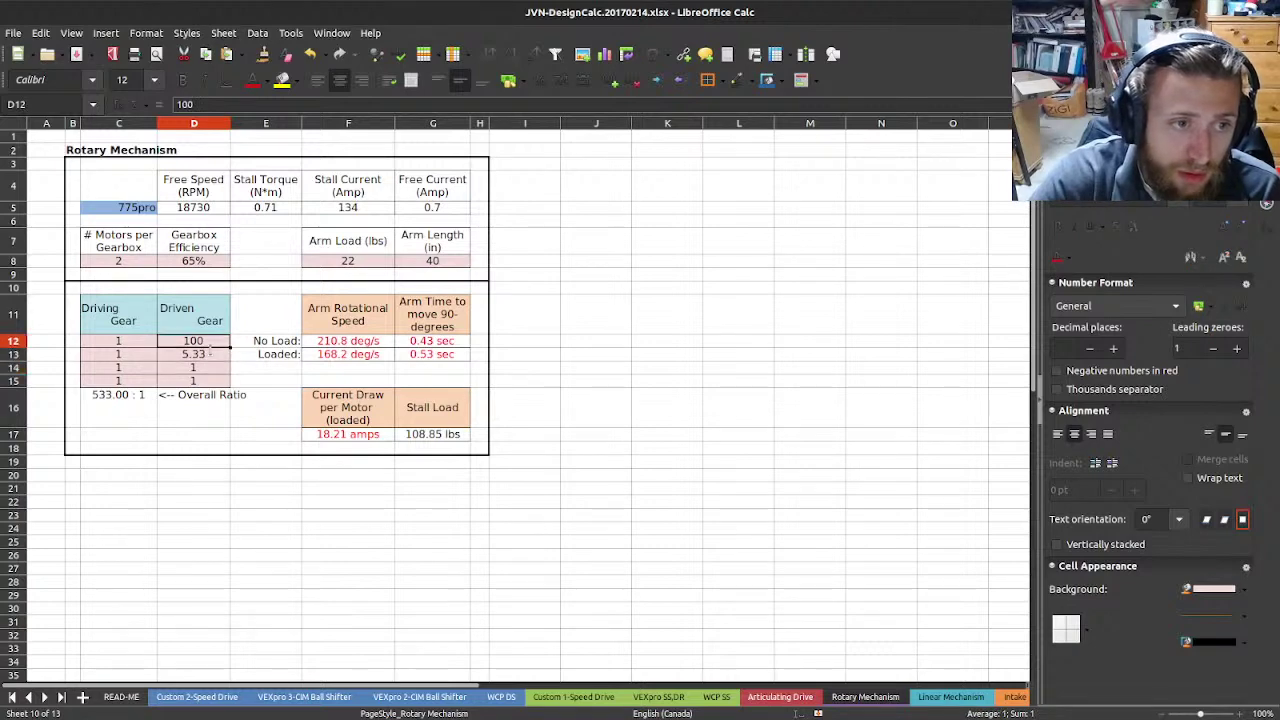
{"action": "type", "text": "90"}
{"action": "key", "text": "Return"}
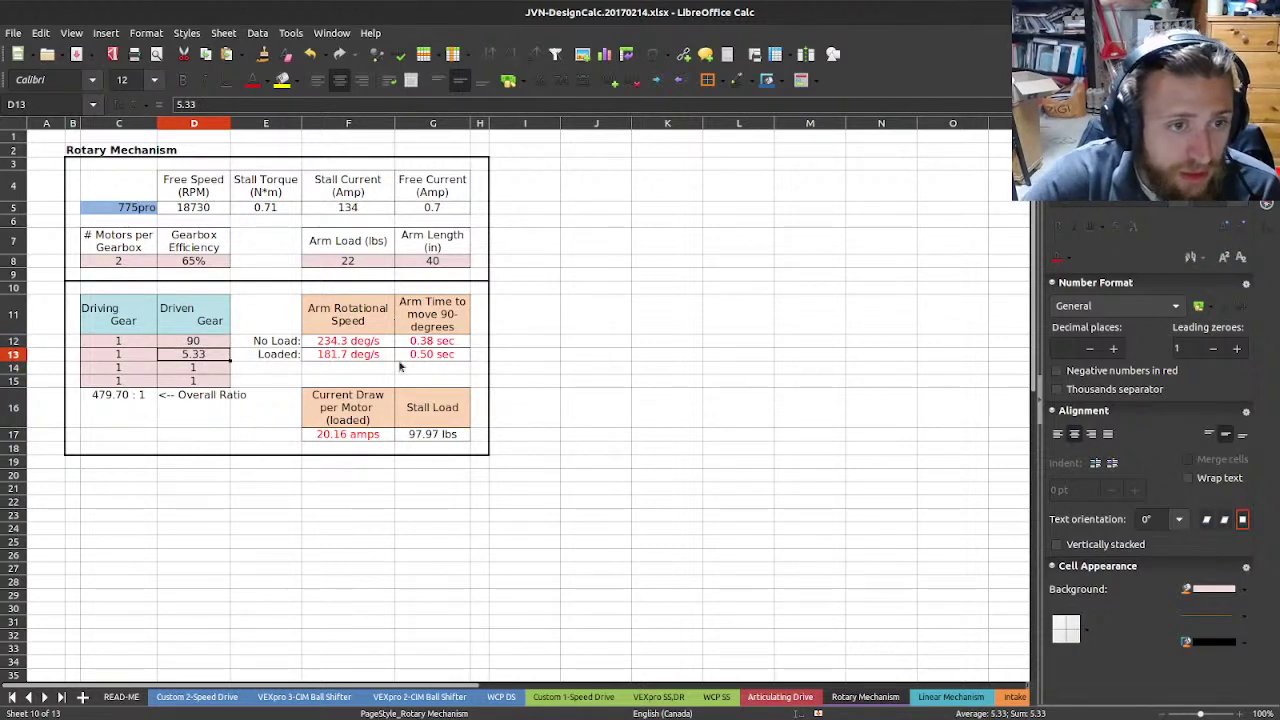
- Check the loaded 90-degree movement time, current draw per motor and stall load against the arm load
{"action": "left_click", "coordinate": [443, 354]}
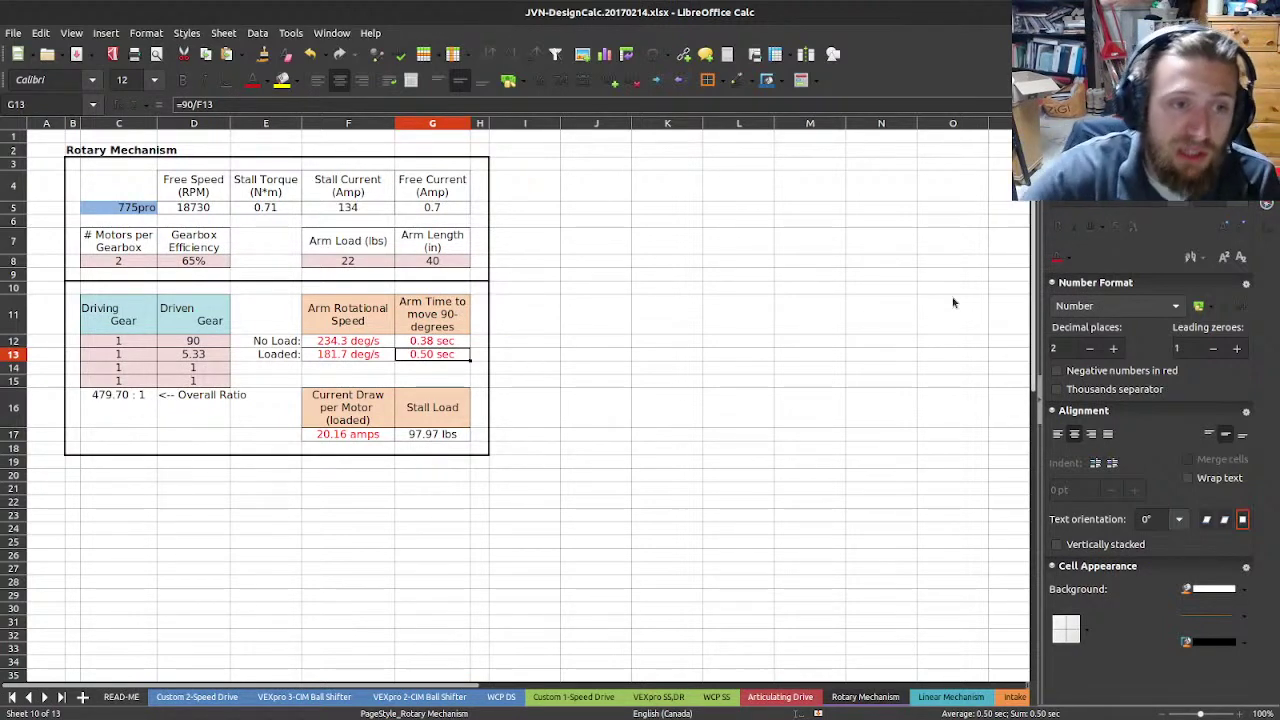
{"action": "left_click", "coordinate": [330, 440]}
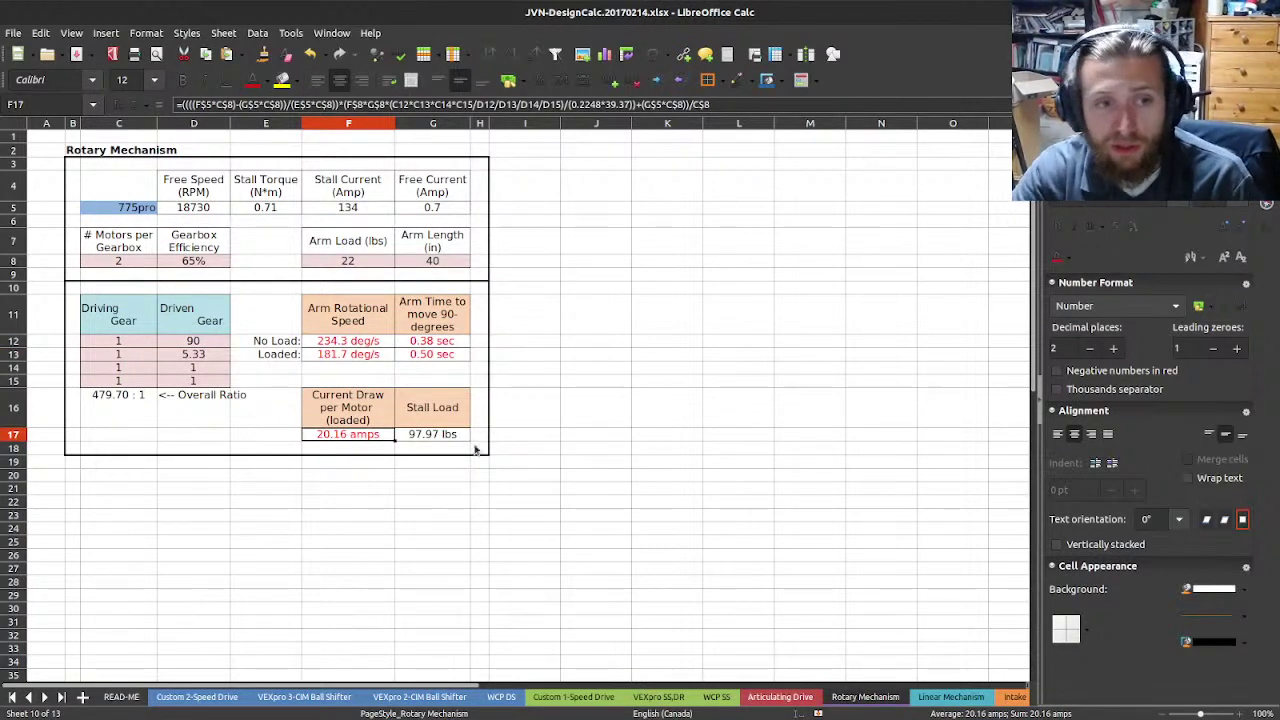
{"action": "key", "text": "Right"}
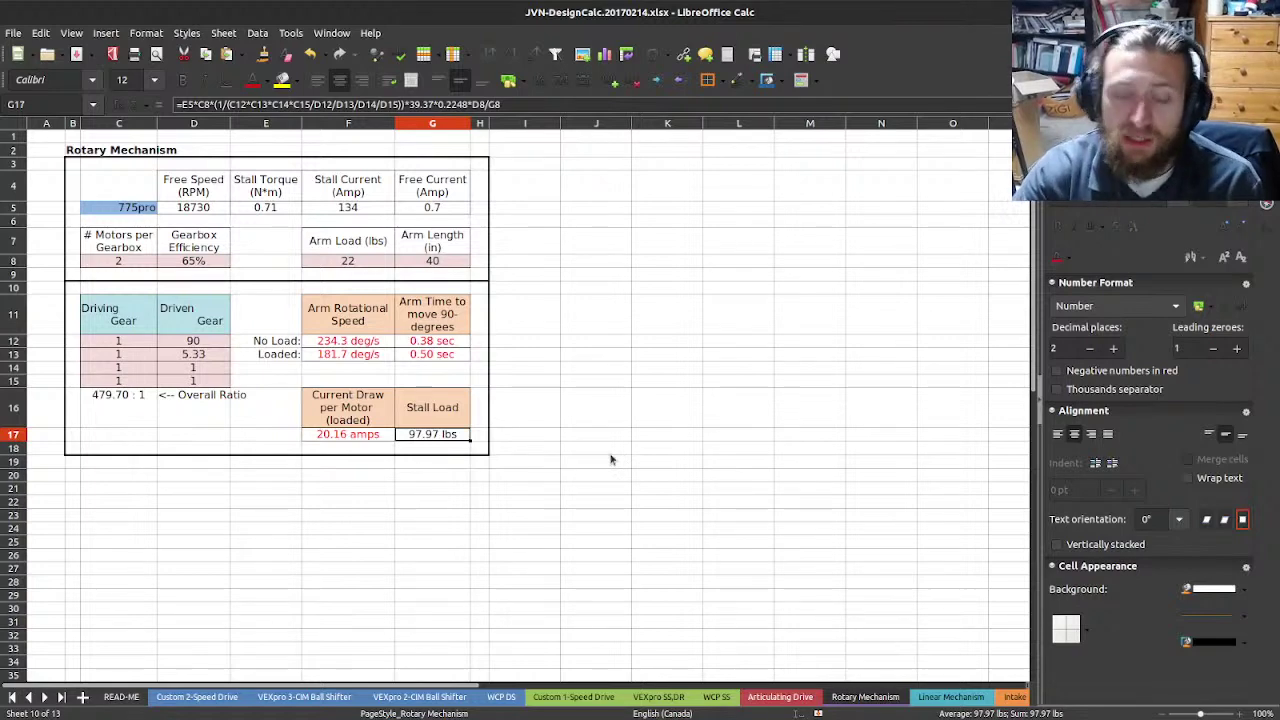
{"action": "left_click", "coordinate": [510, 434]}
{"action": "left_click", "coordinate": [350, 260]}
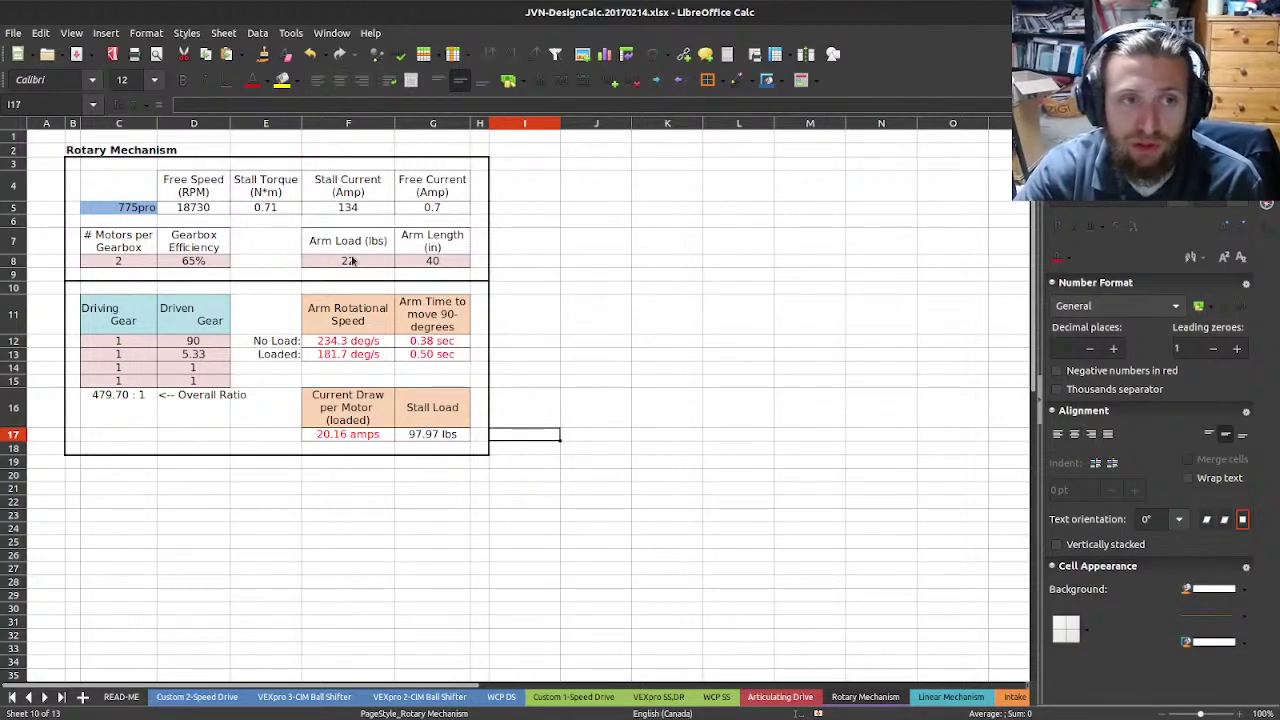
{"action": "left_click", "coordinate": [667, 260]}
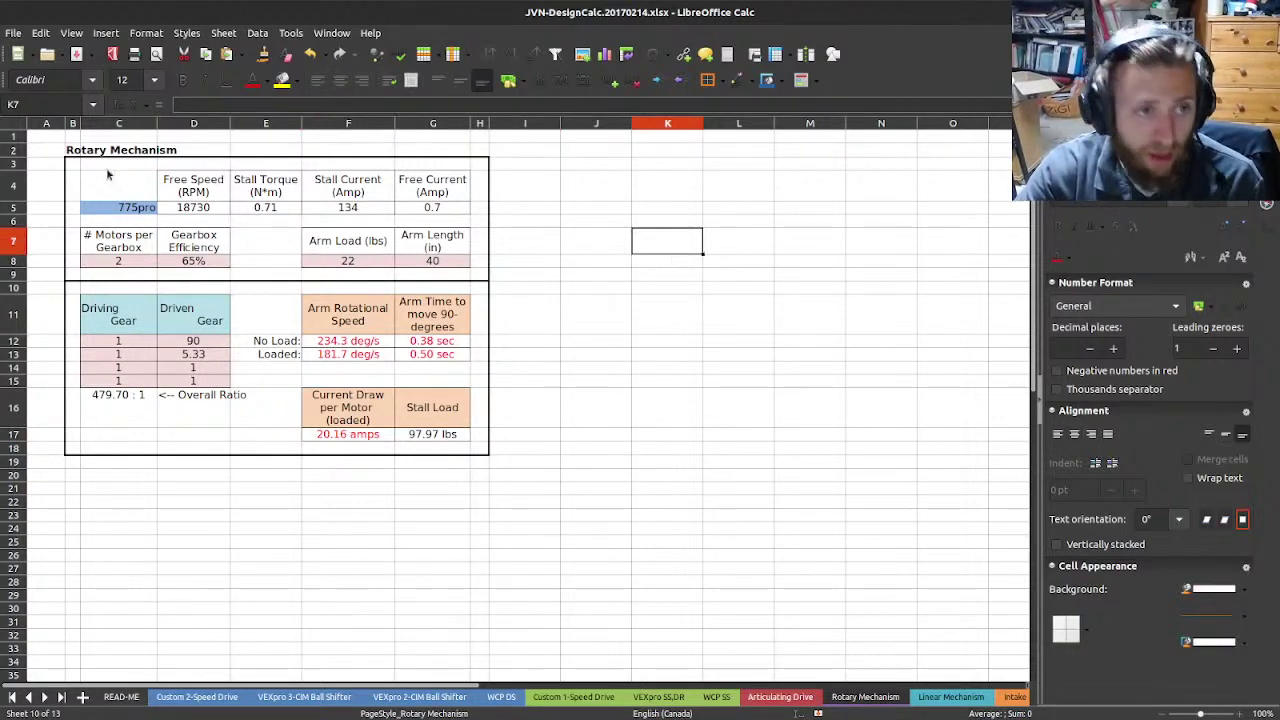
{"action": "left_click_drag", "start_coordinate": [106, 175], "coordinate": [455, 436]}
{"action": "left_click", "coordinate": [535, 434]}
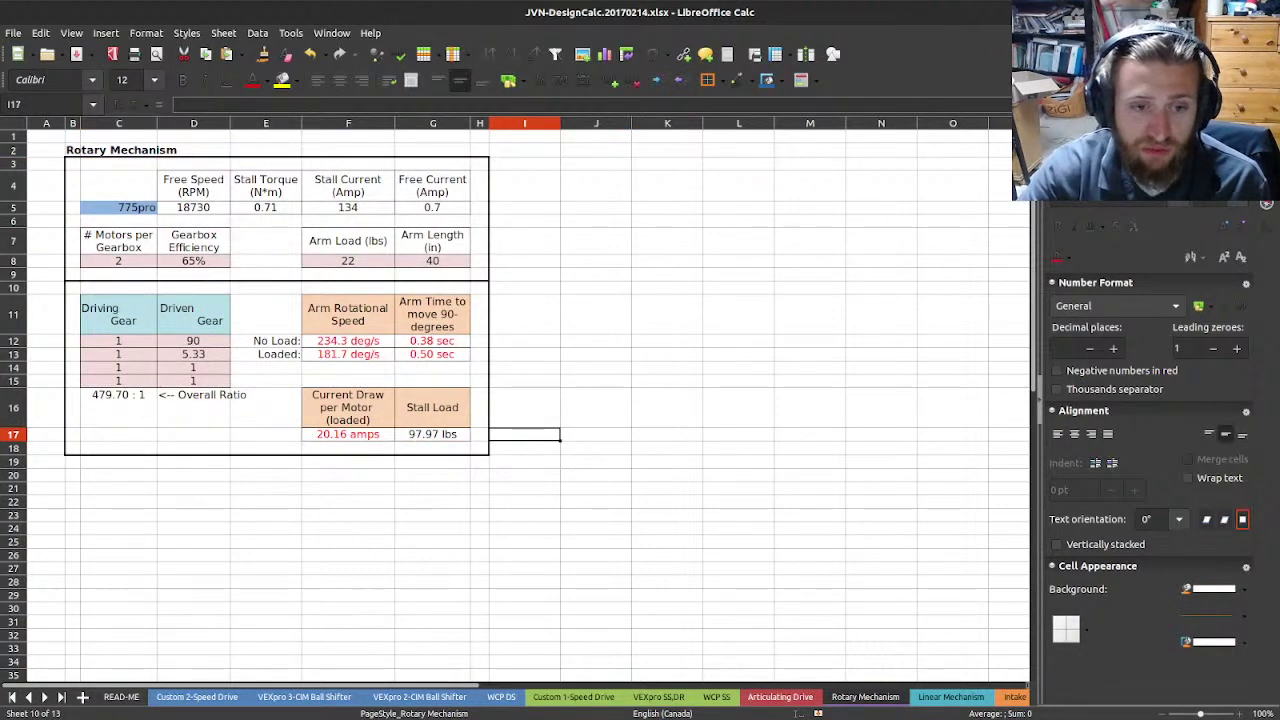
- Switch to the browser and list the VersaDM Gearbox's motor and gear ratio choices
{"action": "key", "text": "alt+Tab"}
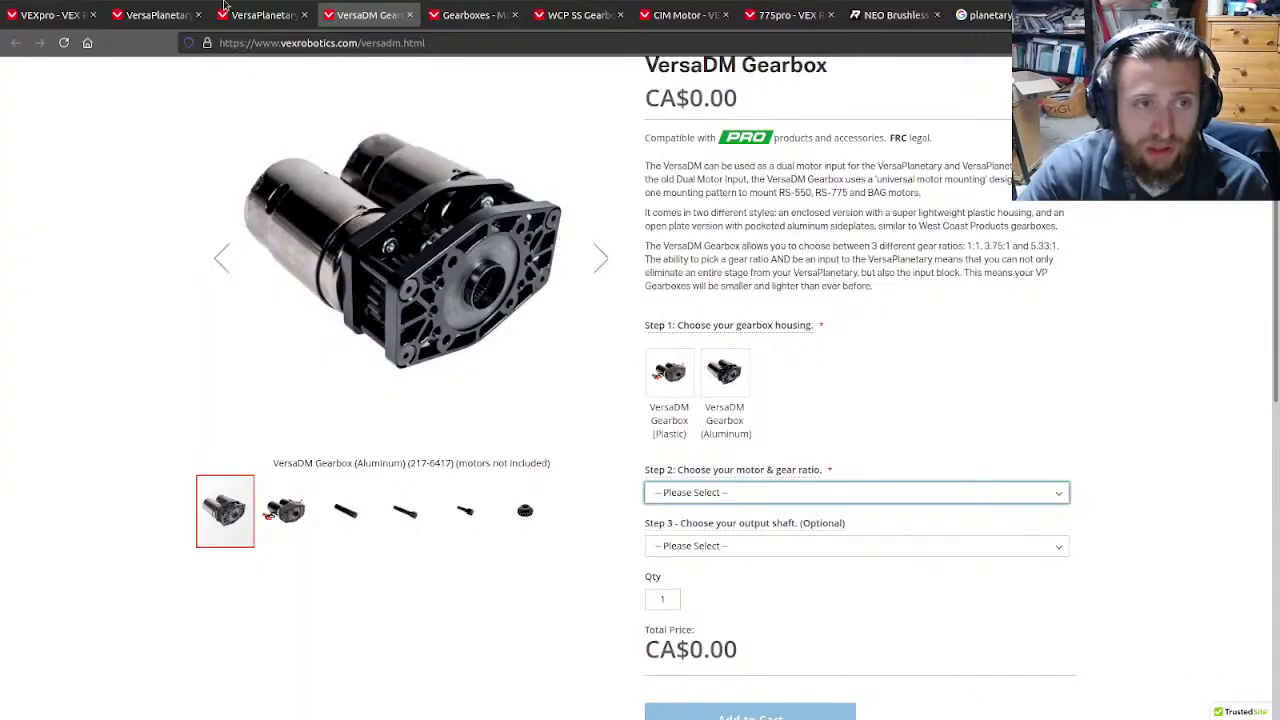
{"action": "left_click", "coordinate": [773, 492]}
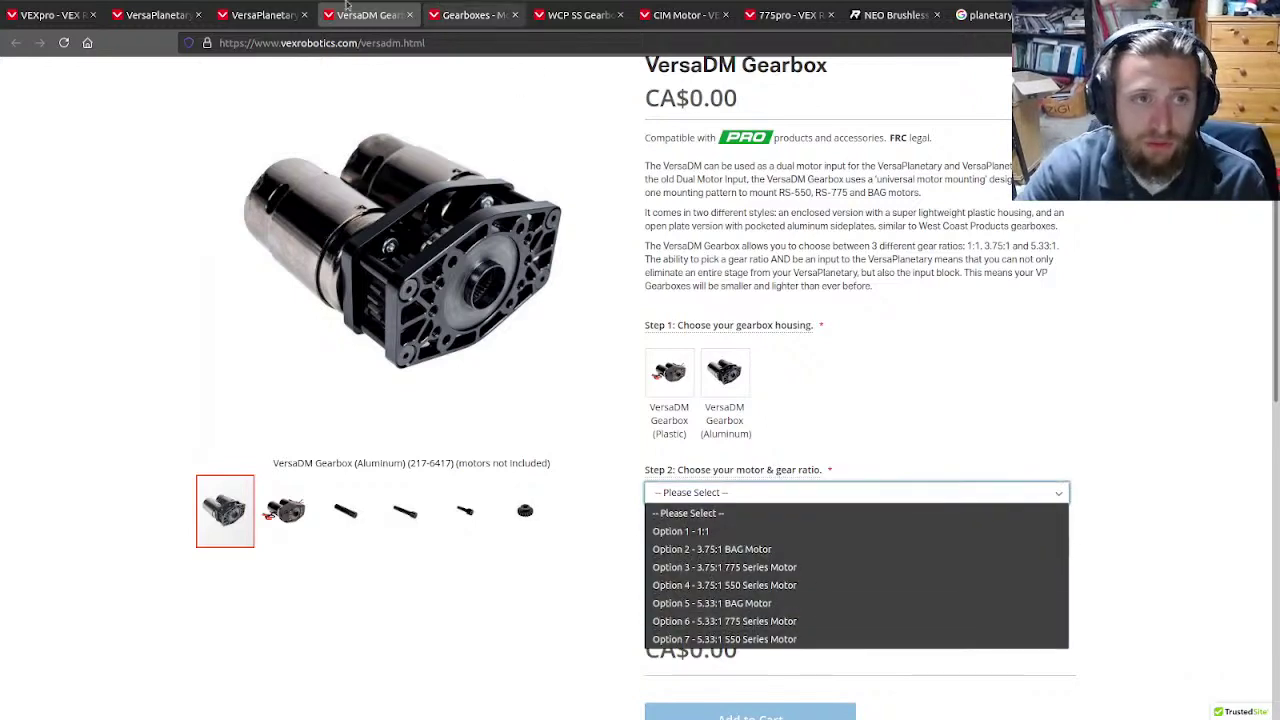
- Choose the 90:1 gear ratio on the VersaPlanetary gearbox page and review the needed first- and second-stage parts
{"action": "left_click", "coordinate": [288, 8]}
{"action": "left_click", "coordinate": [287, 8]}
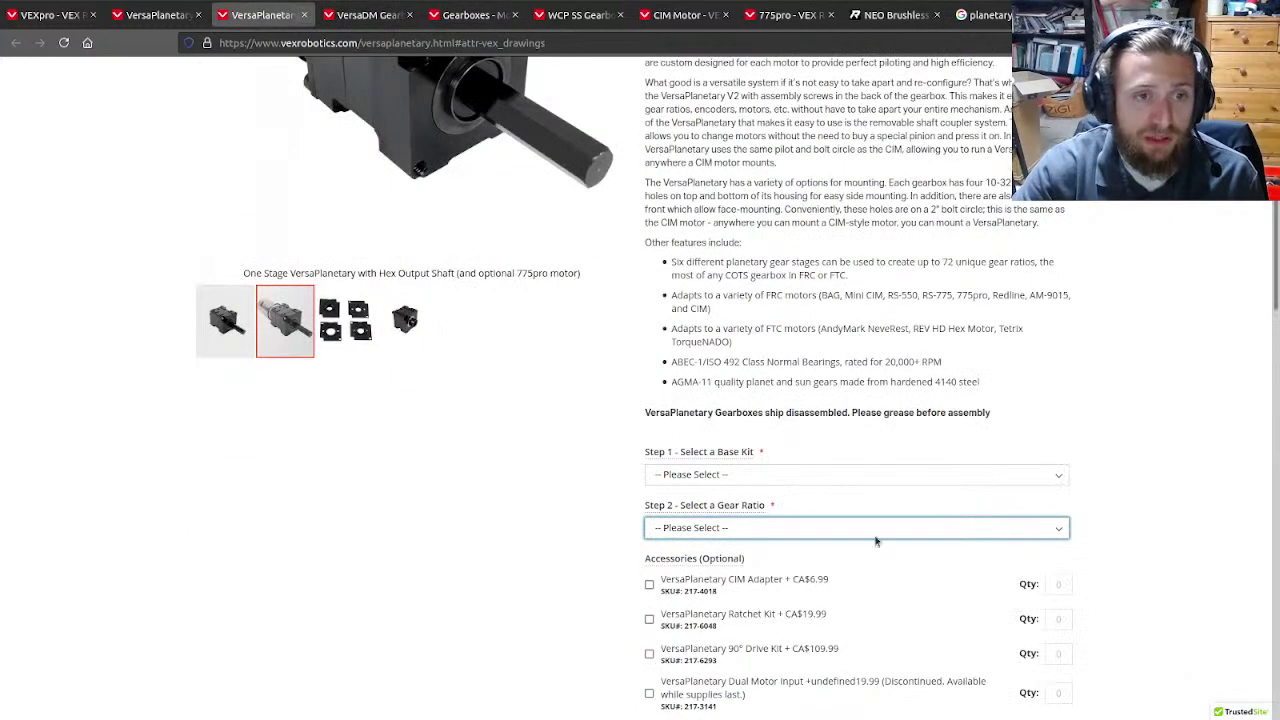
{"action": "left_click", "coordinate": [741, 528]}
{"action": "scroll", "coordinate": [638, 500], "scroll_direction": "down", "scroll_amount": 2}
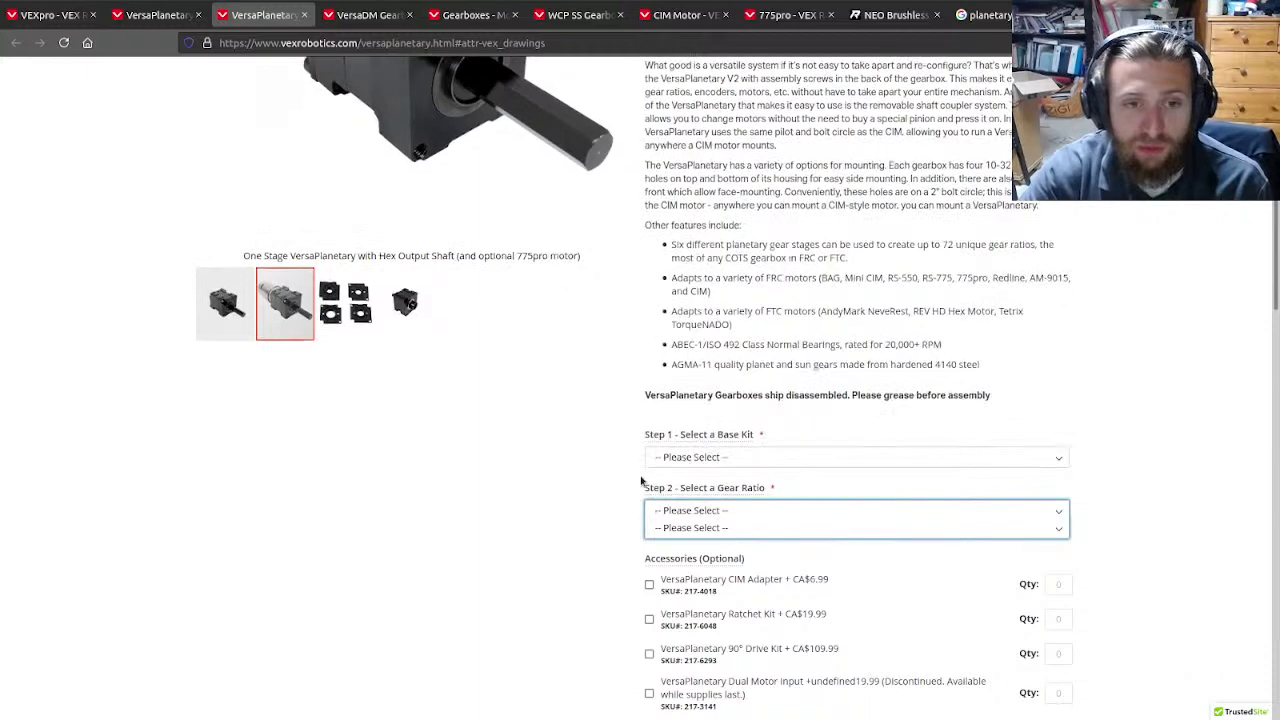
{"action": "left_click", "coordinate": [791, 342]}
{"action": "scroll", "coordinate": [729, 526], "scroll_direction": "down", "scroll_amount": 5}
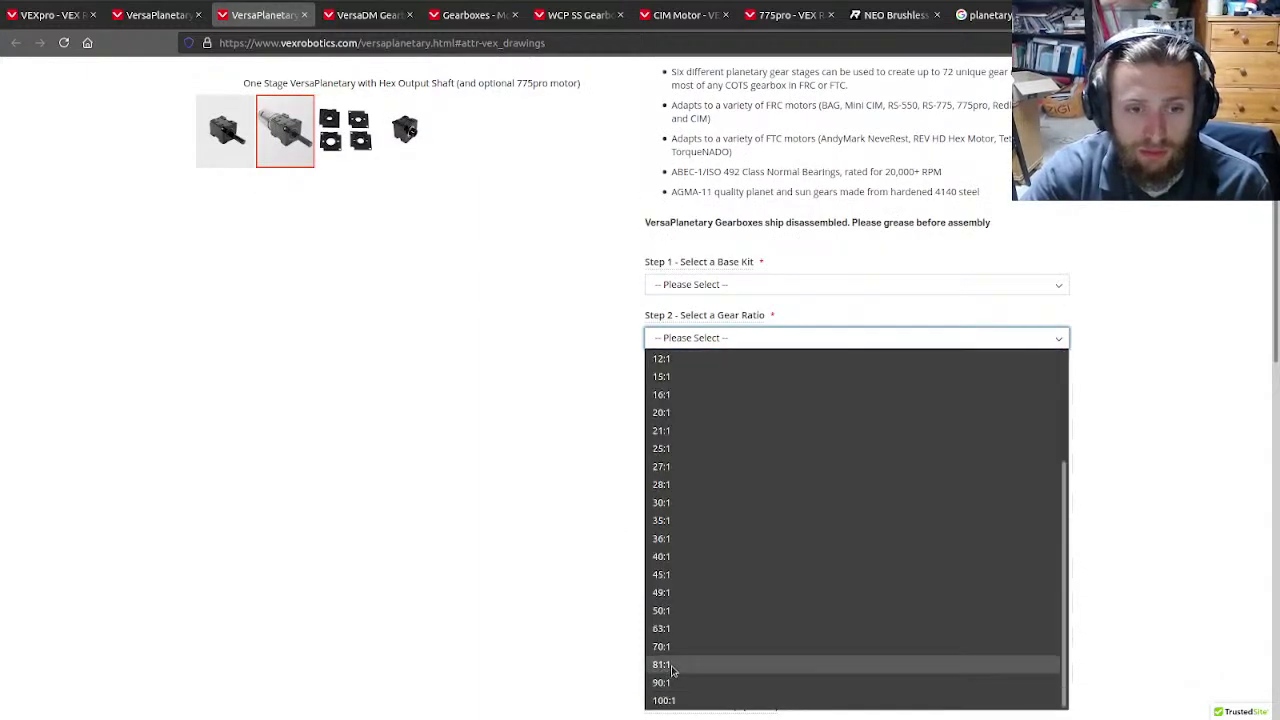
{"action": "left_click", "coordinate": [670, 684]}
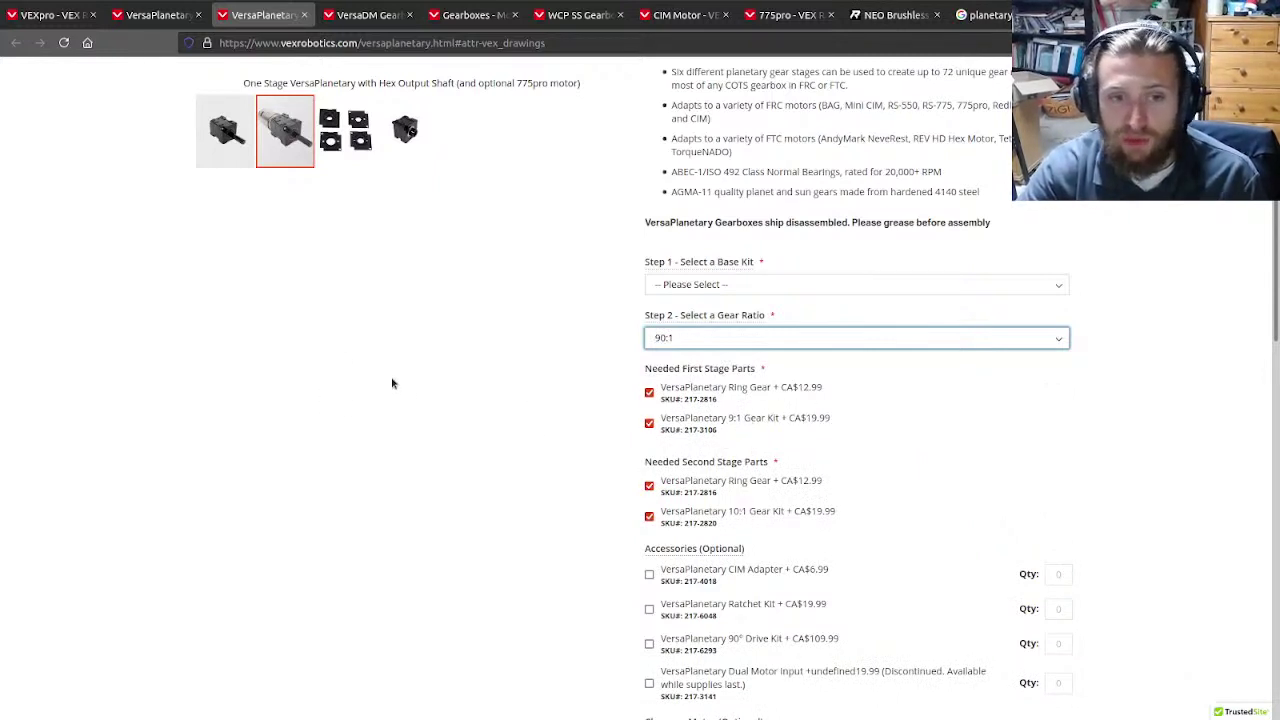
{"action": "scroll", "coordinate": [395, 420], "scroll_direction": "up", "scroll_amount": 5}
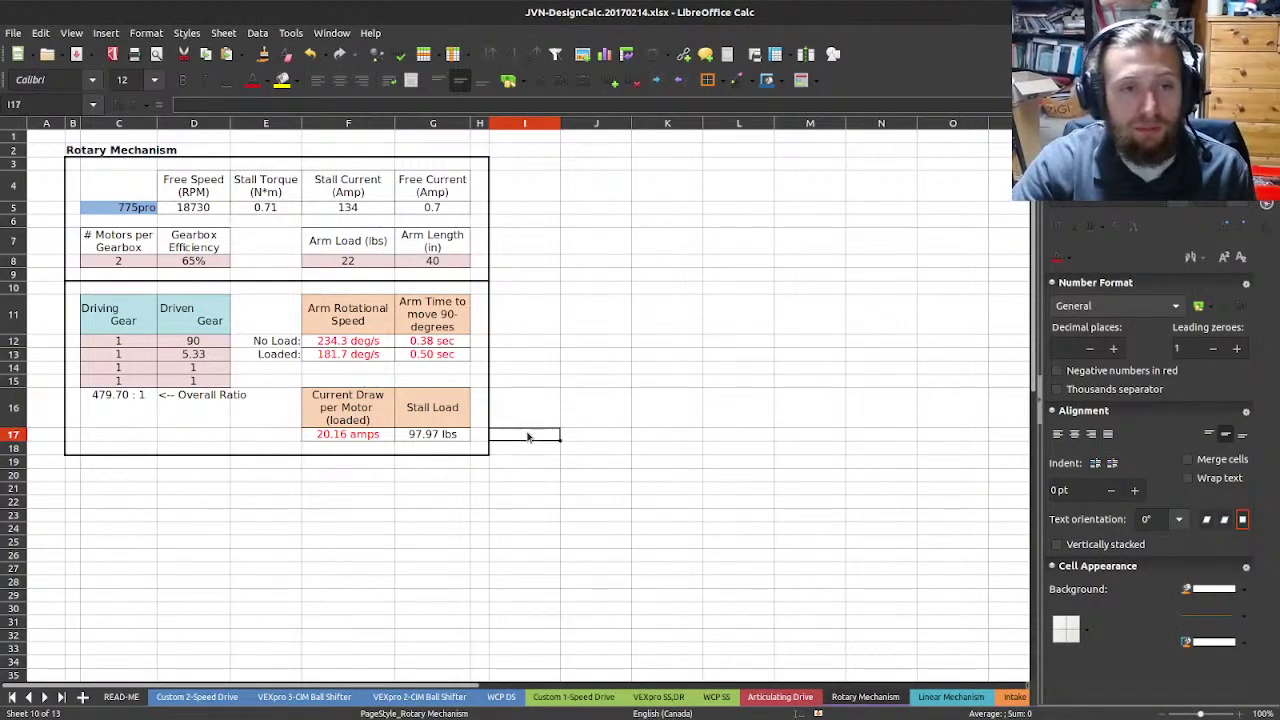
- Switch to the JVN DesignCalc spreadsheet and review the arm's no-load and loaded 90-degree times, current draw per motor and stall load
{"action": "left_click", "coordinate": [528, 448]}
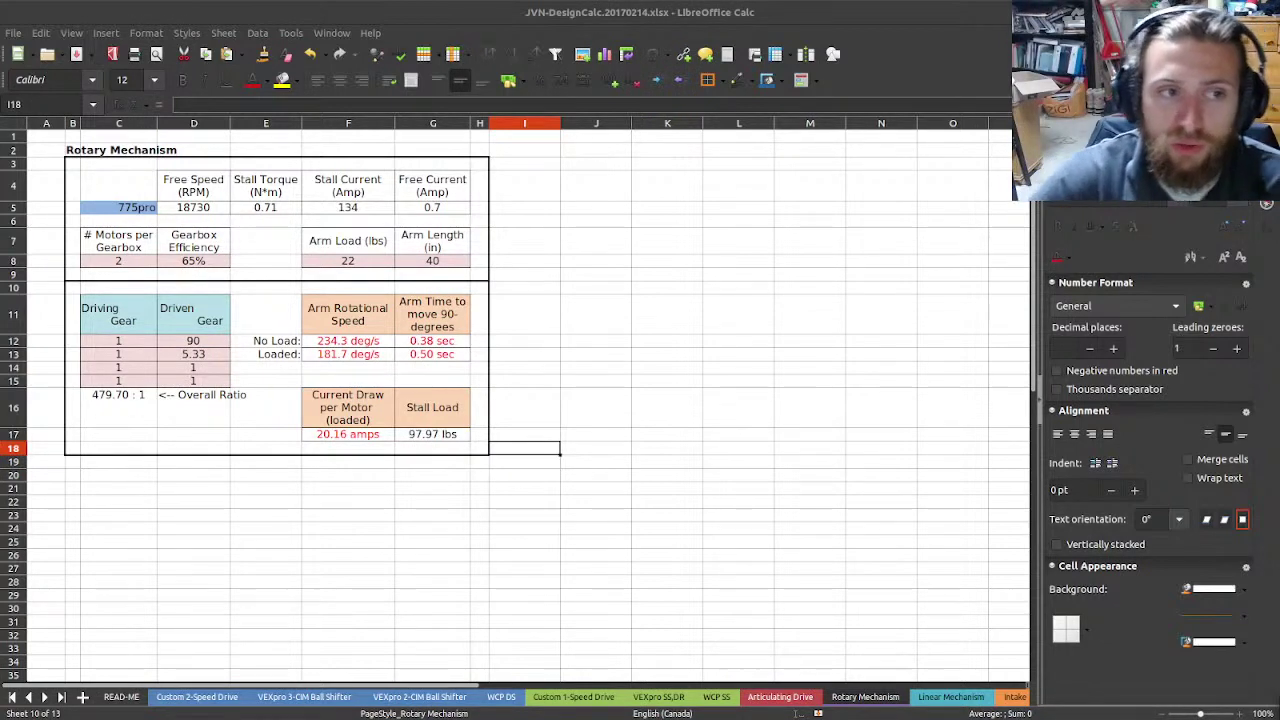
{"action": "left_click_drag", "start_coordinate": [435, 342], "coordinate": [445, 356]}
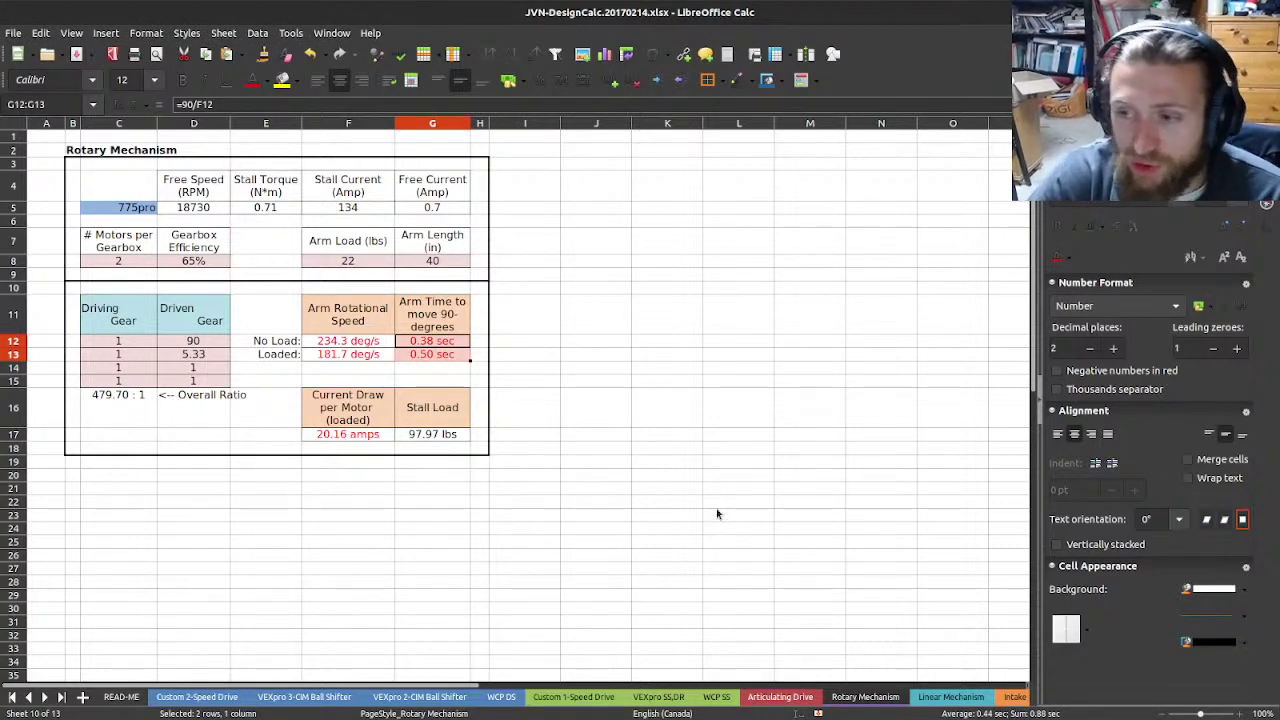
{"action": "left_click_drag", "start_coordinate": [410, 440], "coordinate": [392, 405]}
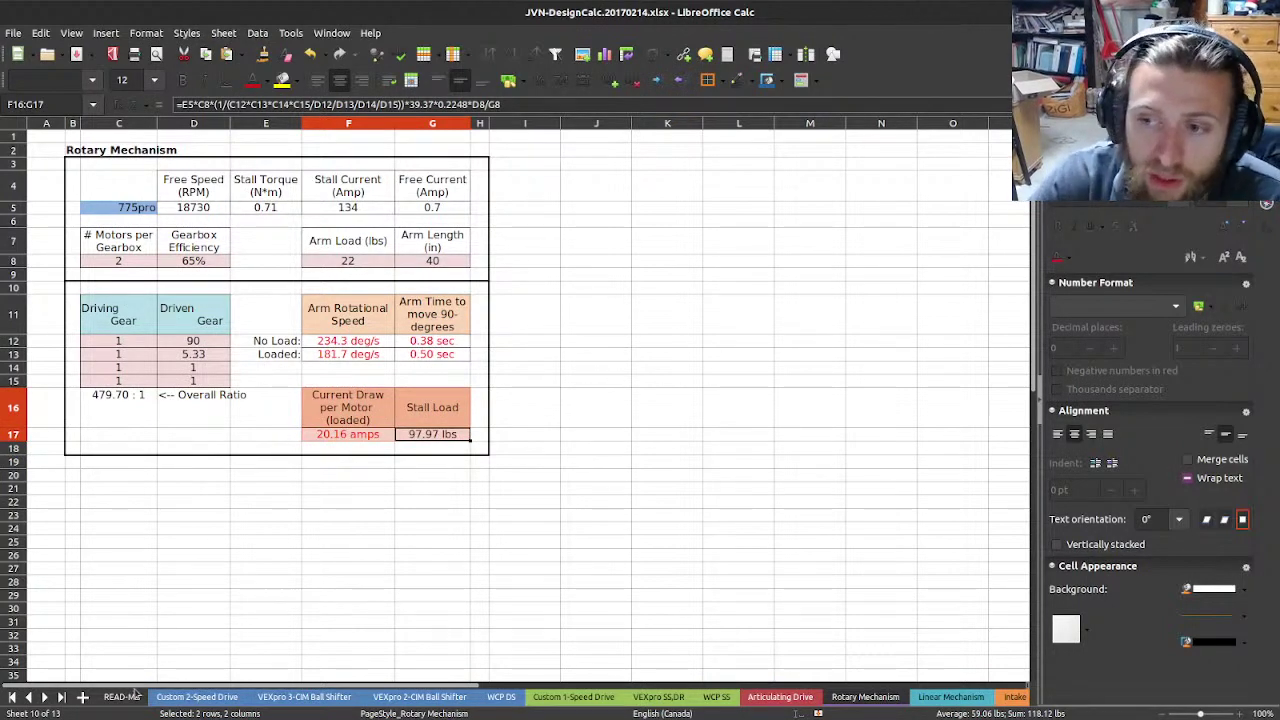
{"action": "left_click", "coordinate": [546, 433]}
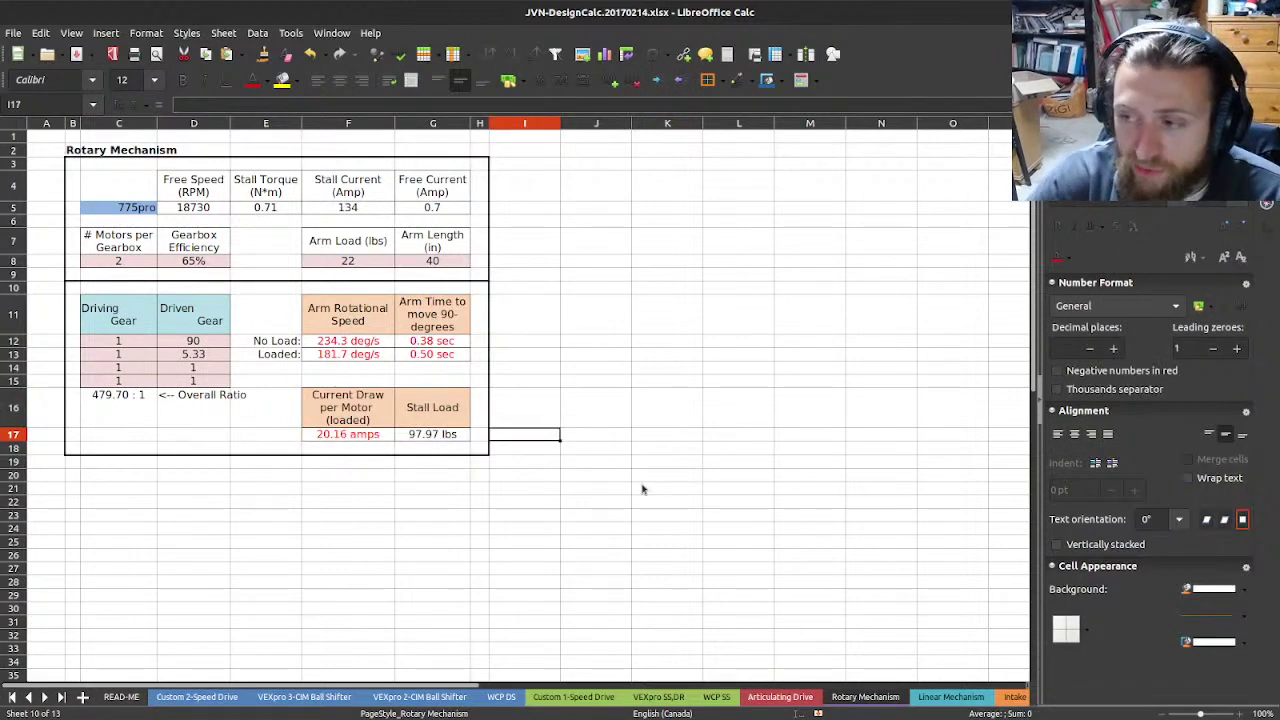